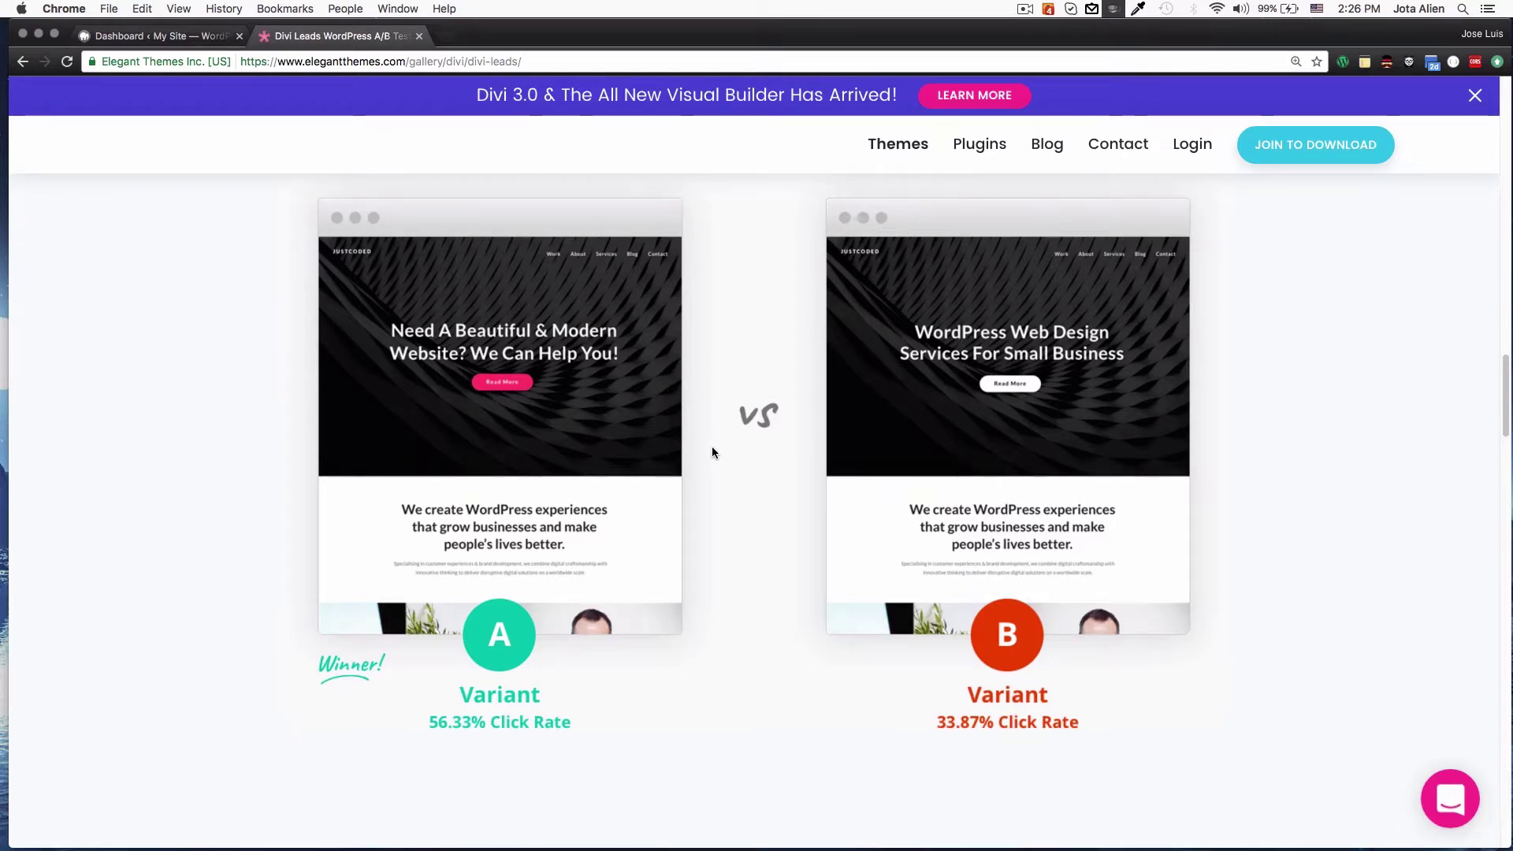
Go to the WordPress dashboard's list of pages and open the Home page for editing.
click(168, 36)
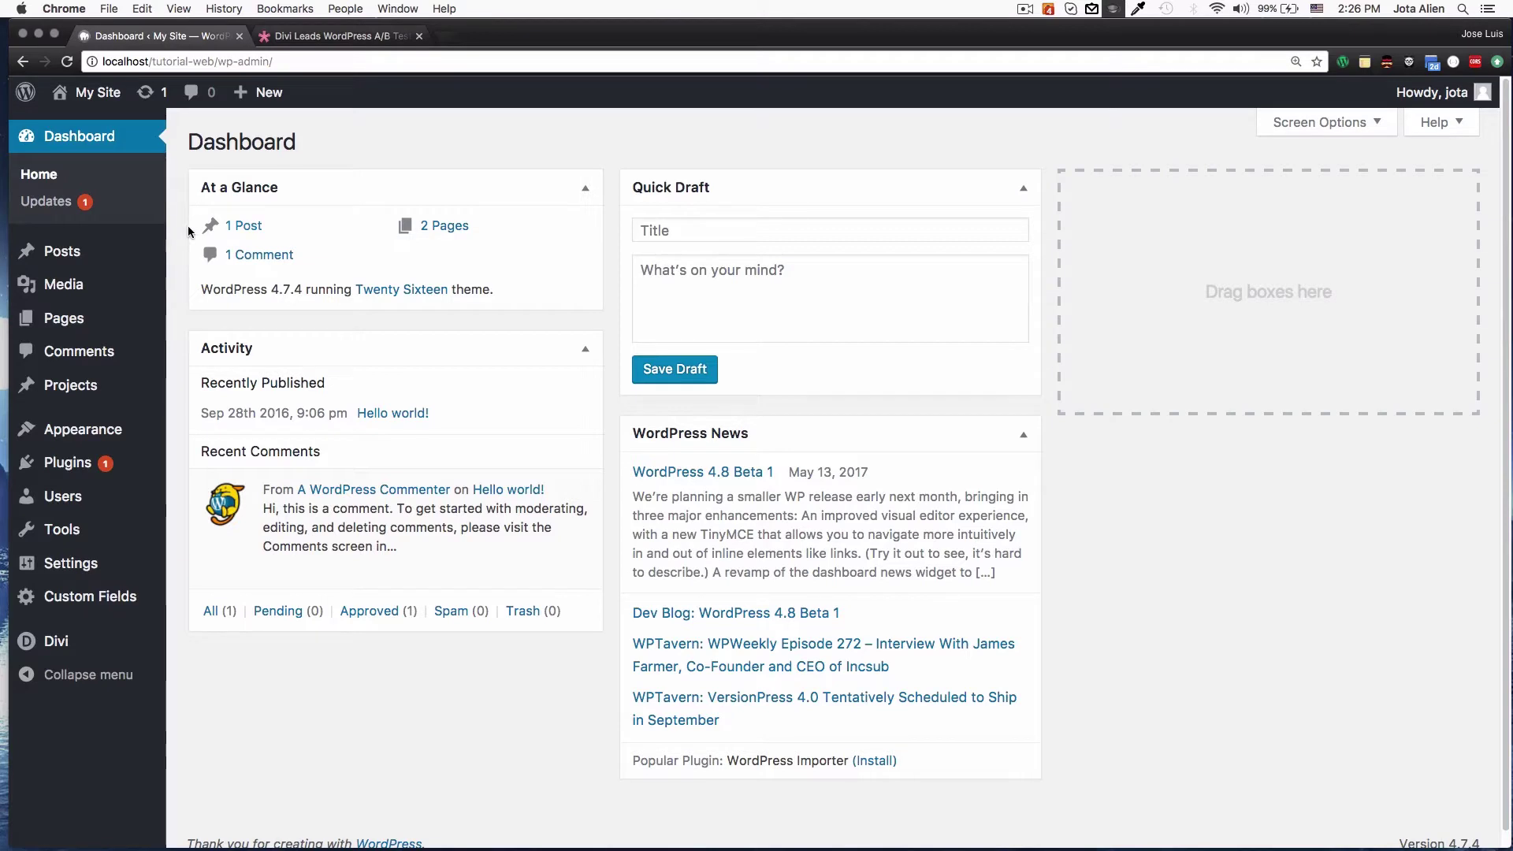
scroll(193, 234, down, 1)
click(78, 320)
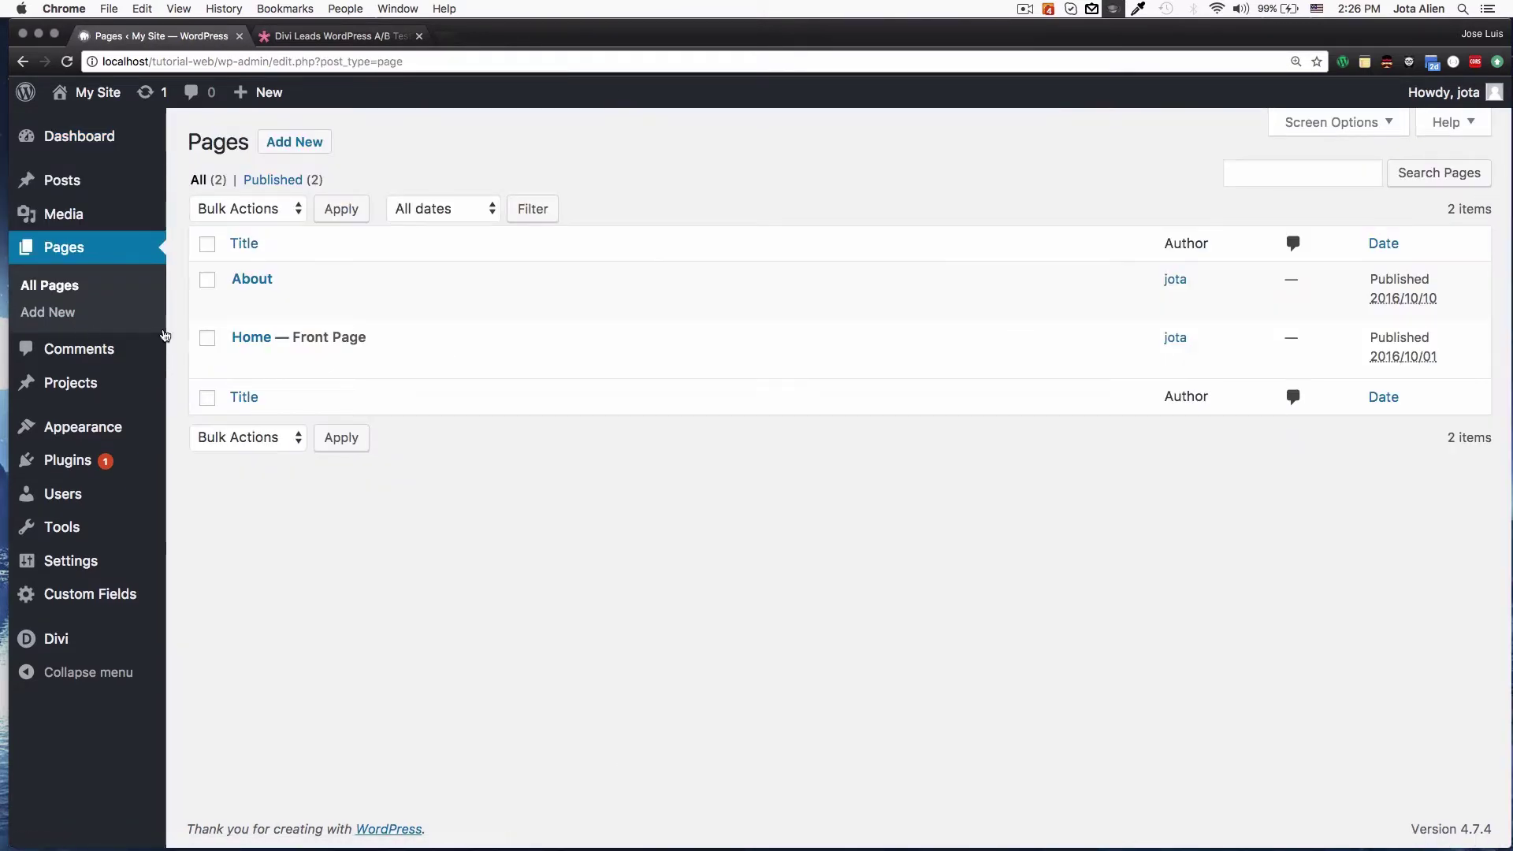
mouse_move(235, 344)
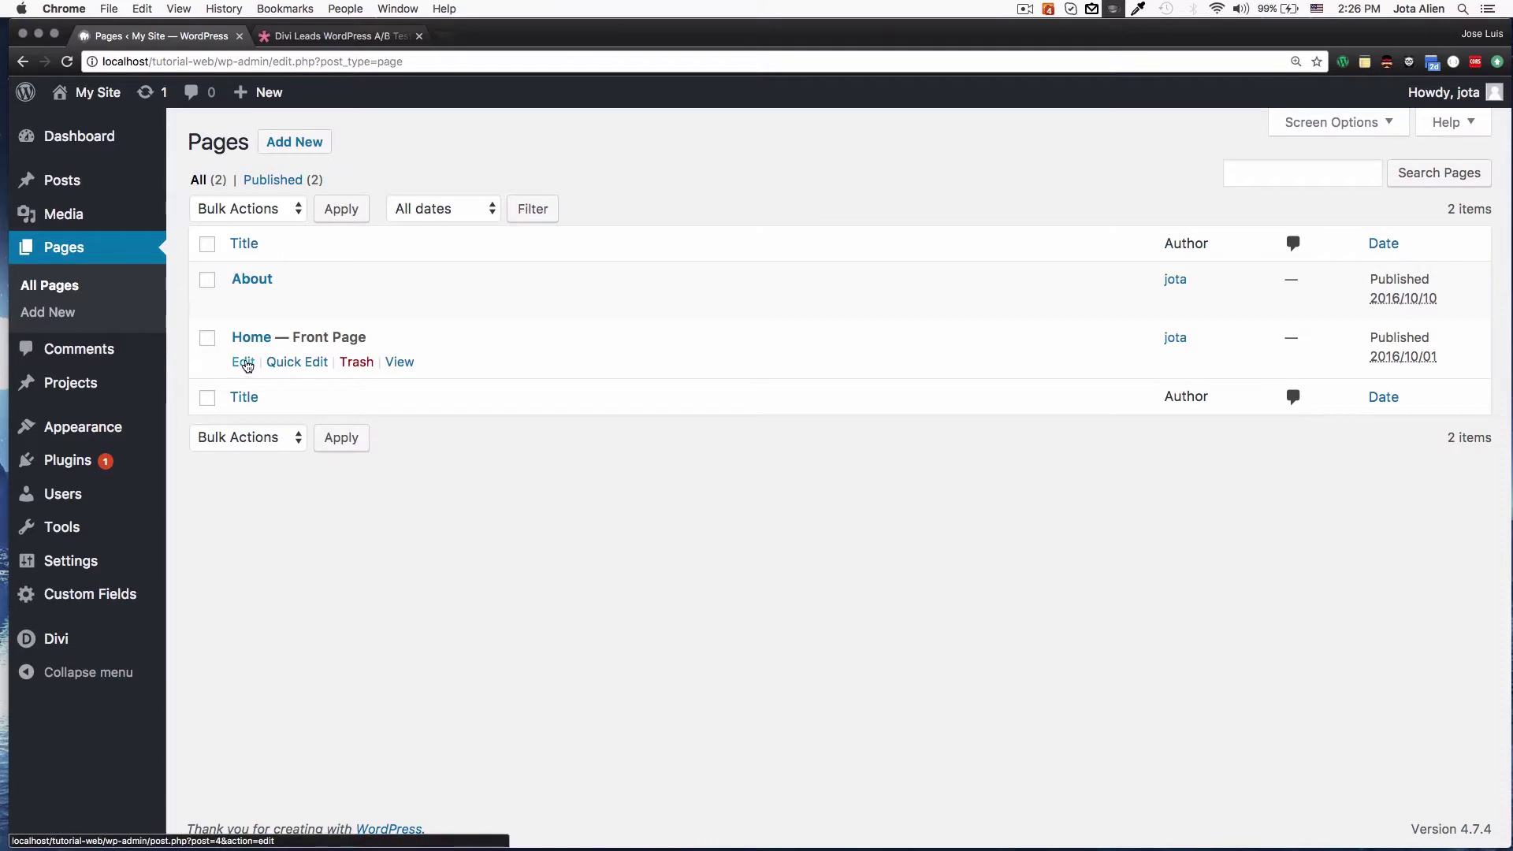
click(246, 364)
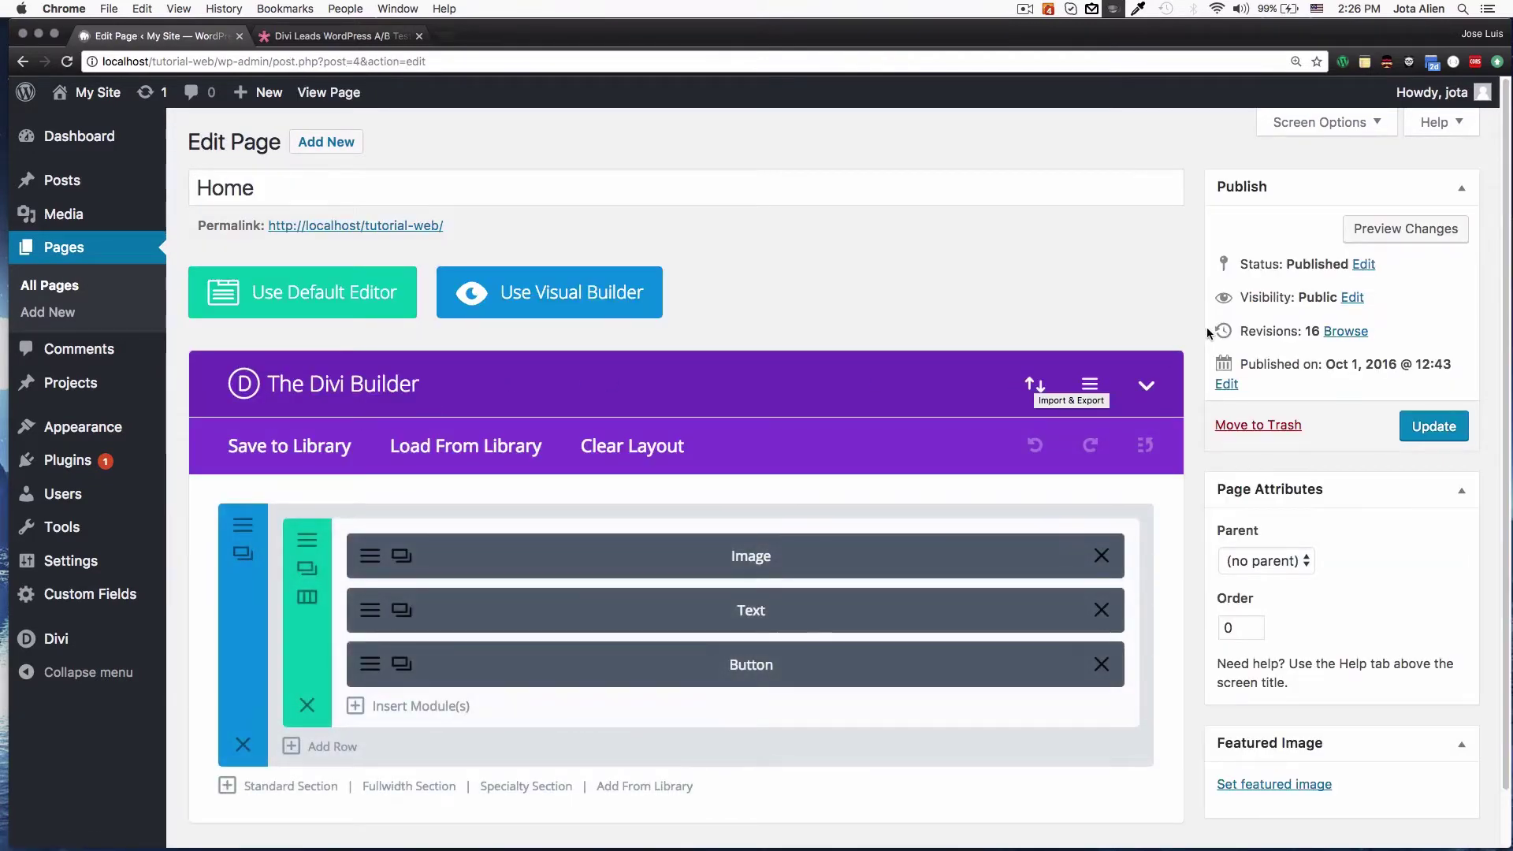
Preview the Home page and examine its image, paragraph text and Buy Now! button.
scroll(1199, 334, down, 1)
scroll(1199, 333, down, 1)
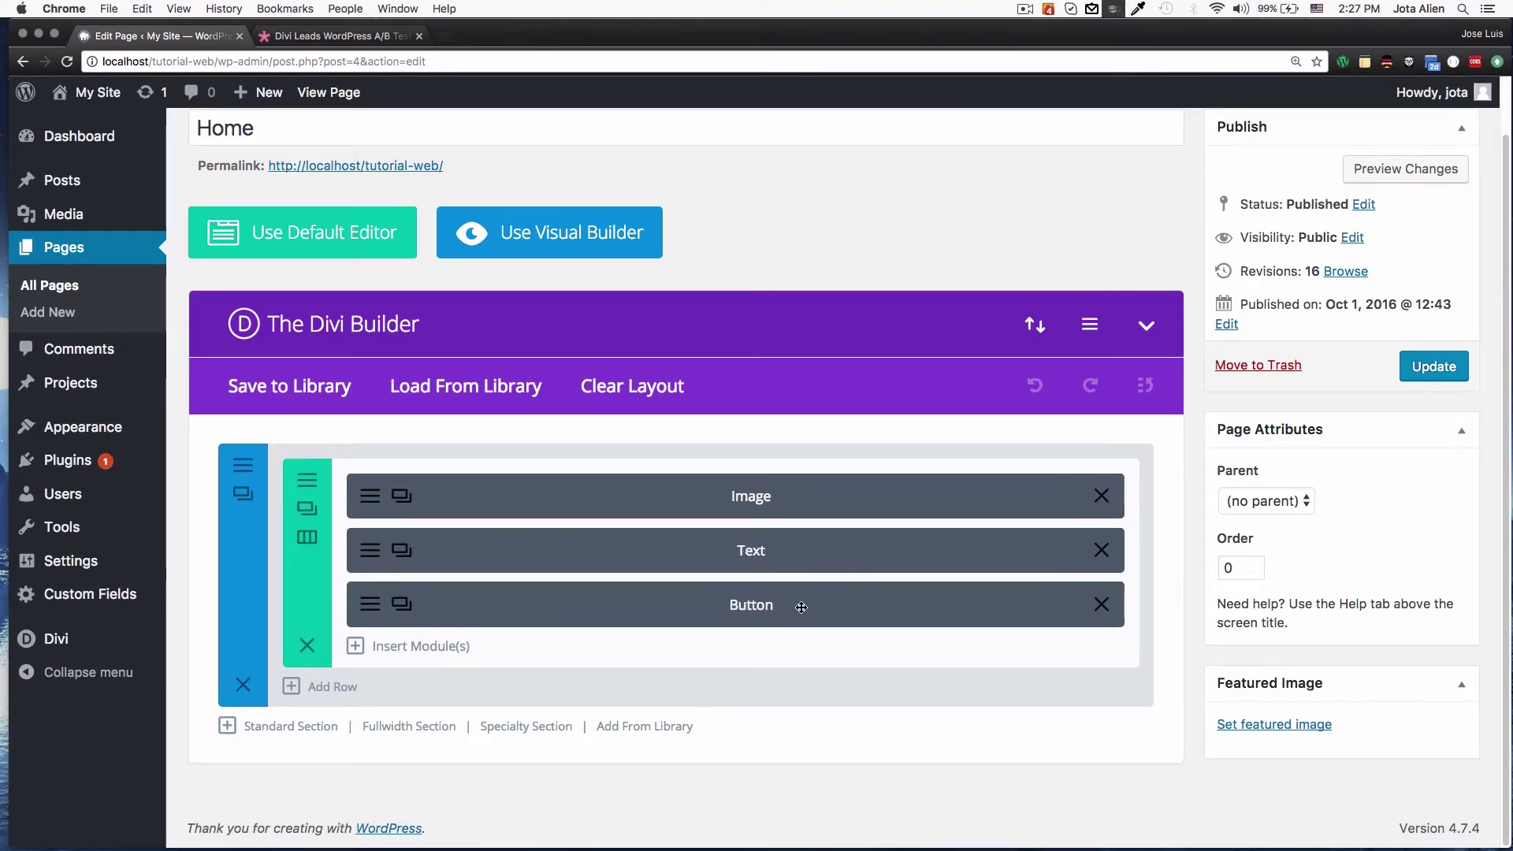
click(1405, 169)
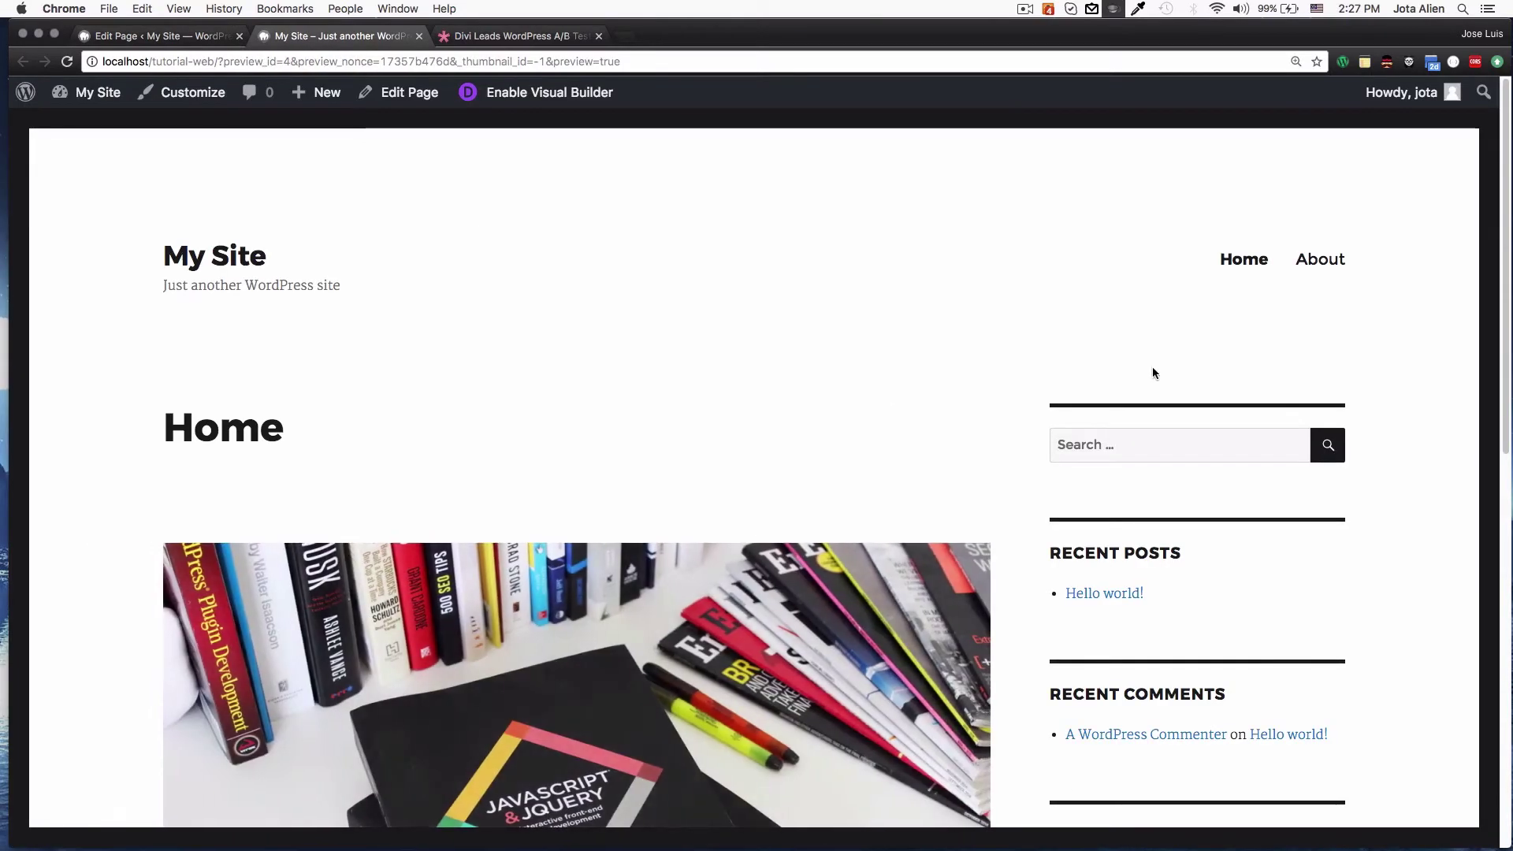
scroll(1484, 260, down, 5)
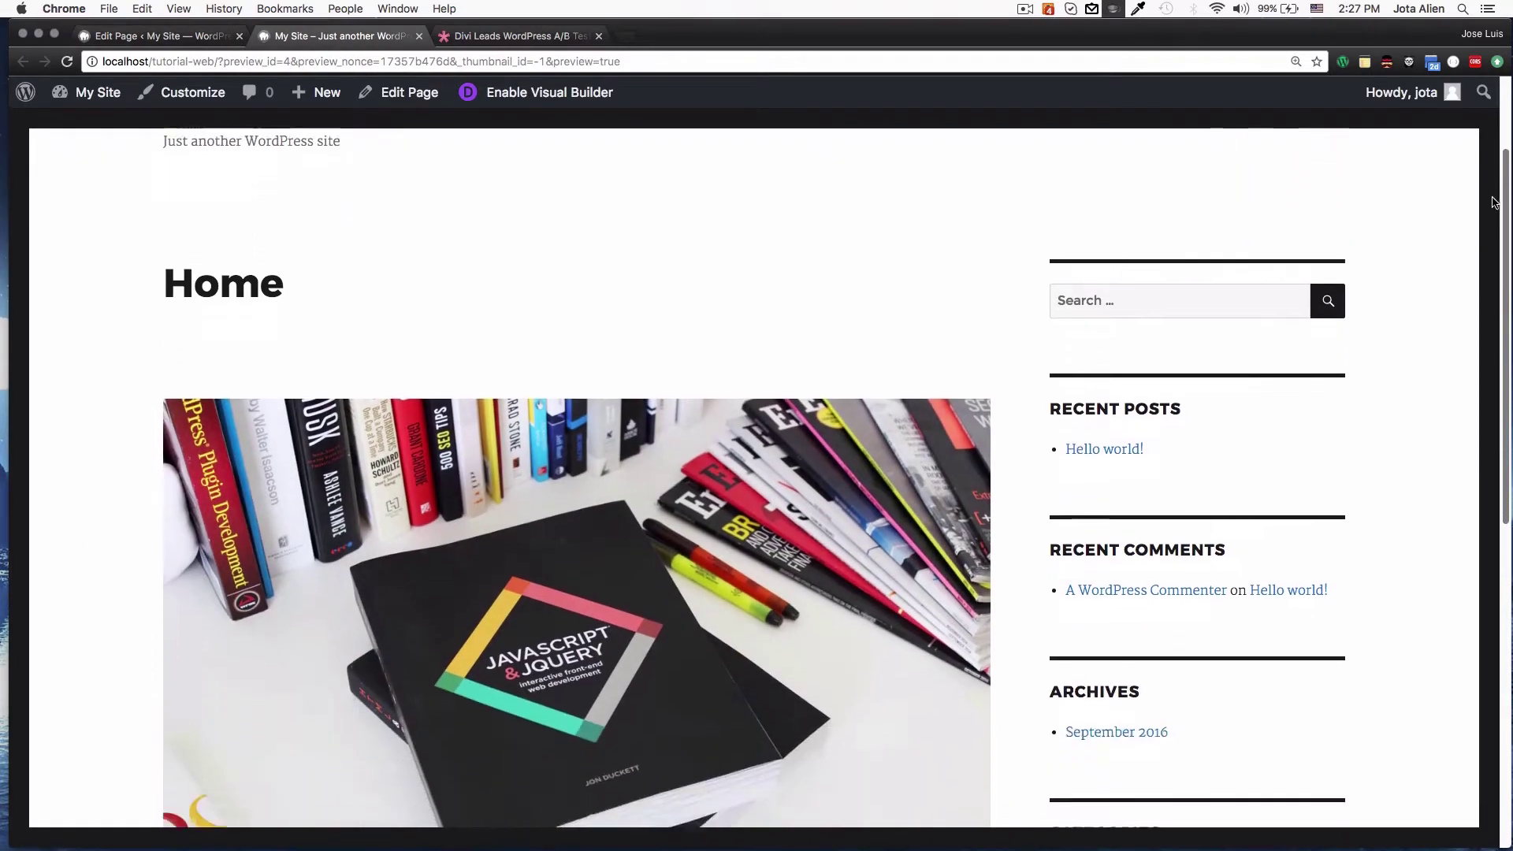
scroll(1482, 268, down, 2)
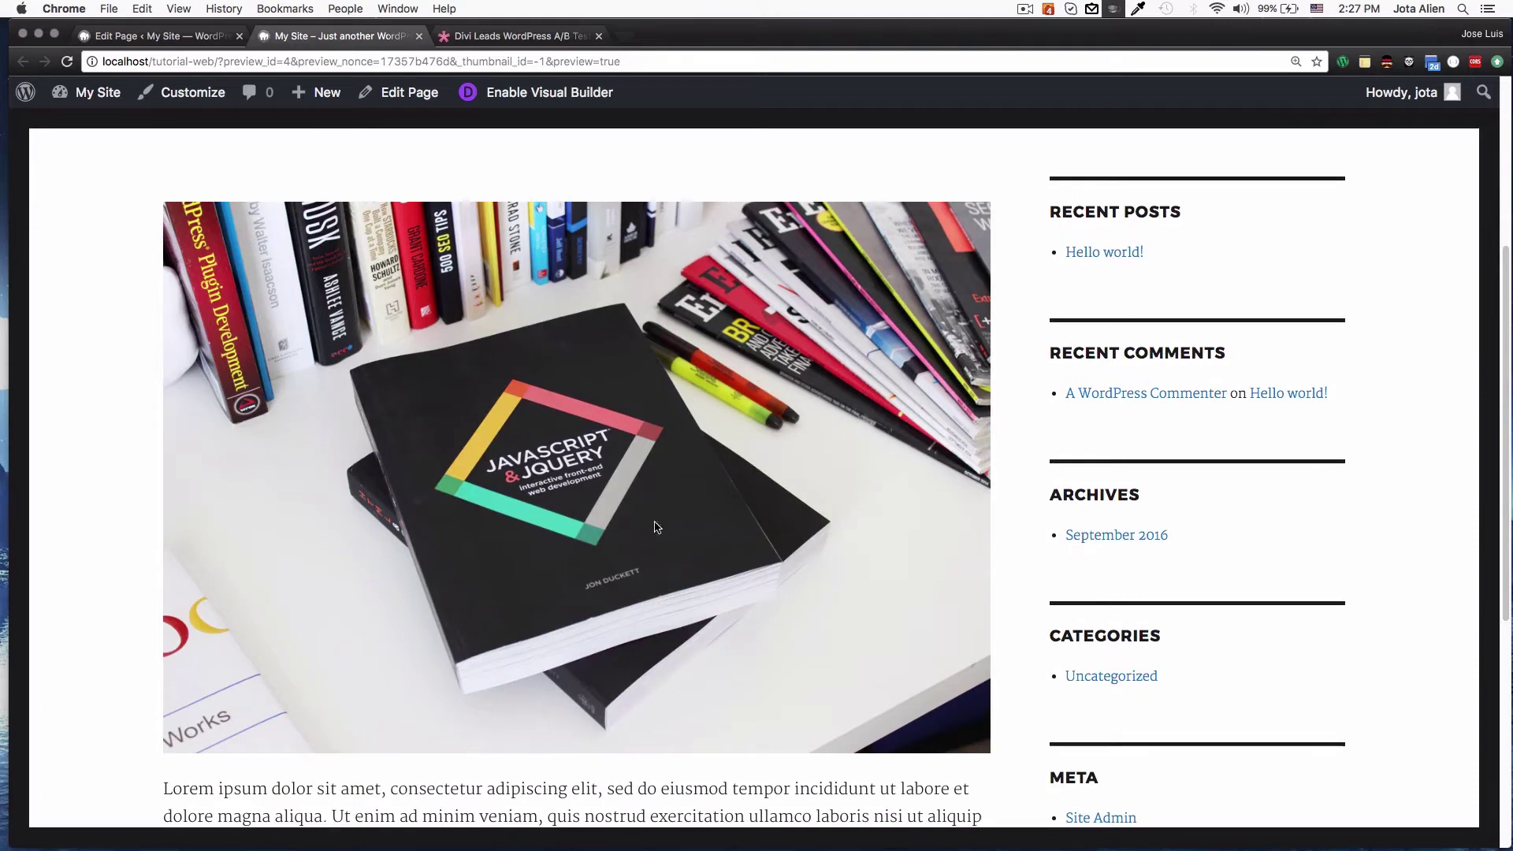
scroll(1256, 445, down, 5)
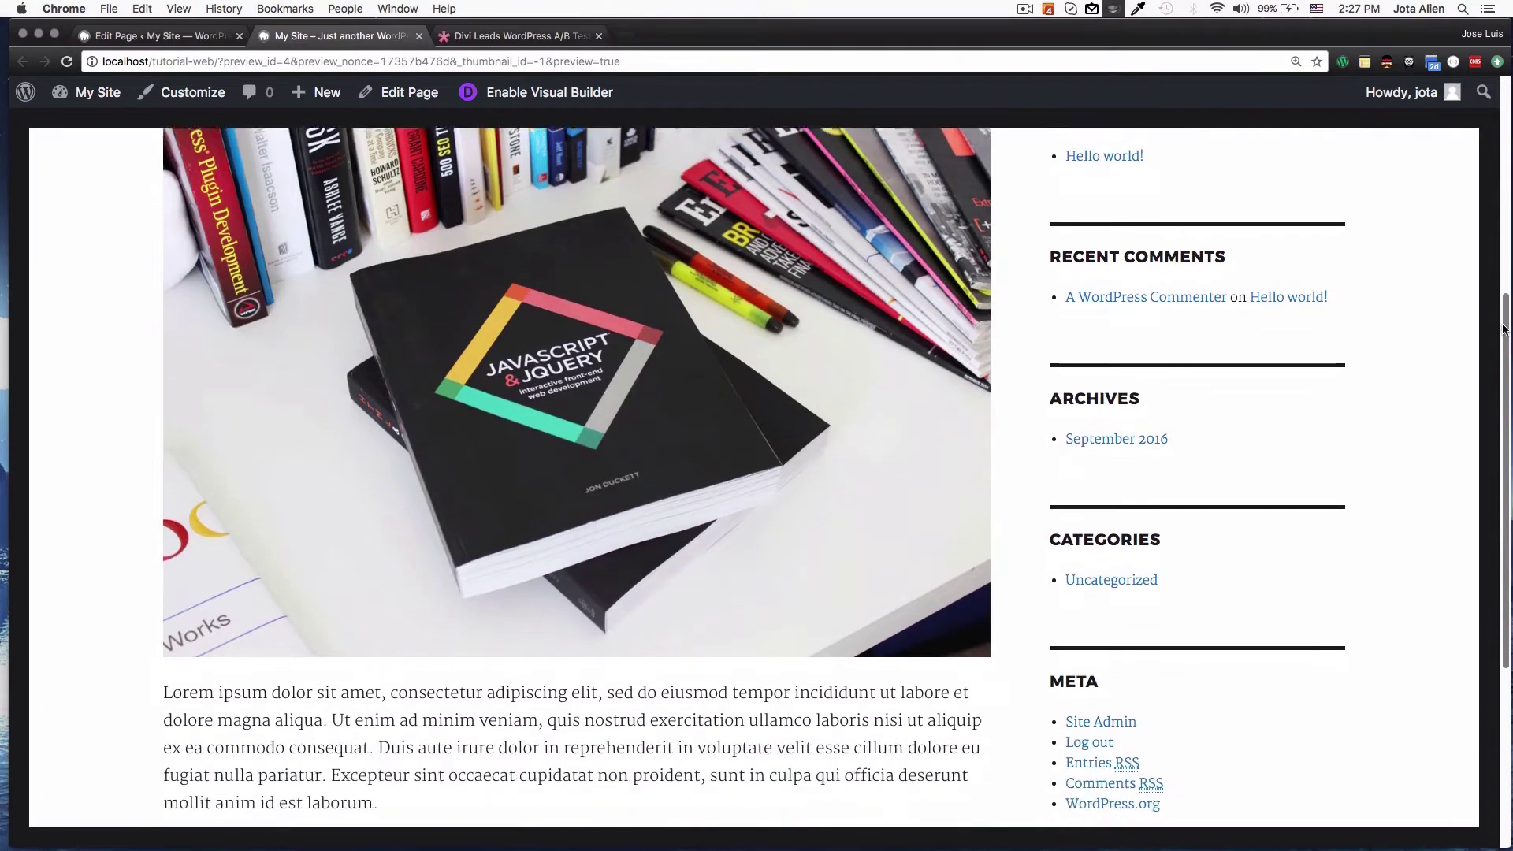
drag(419, 627, 164, 523)
click(149, 564)
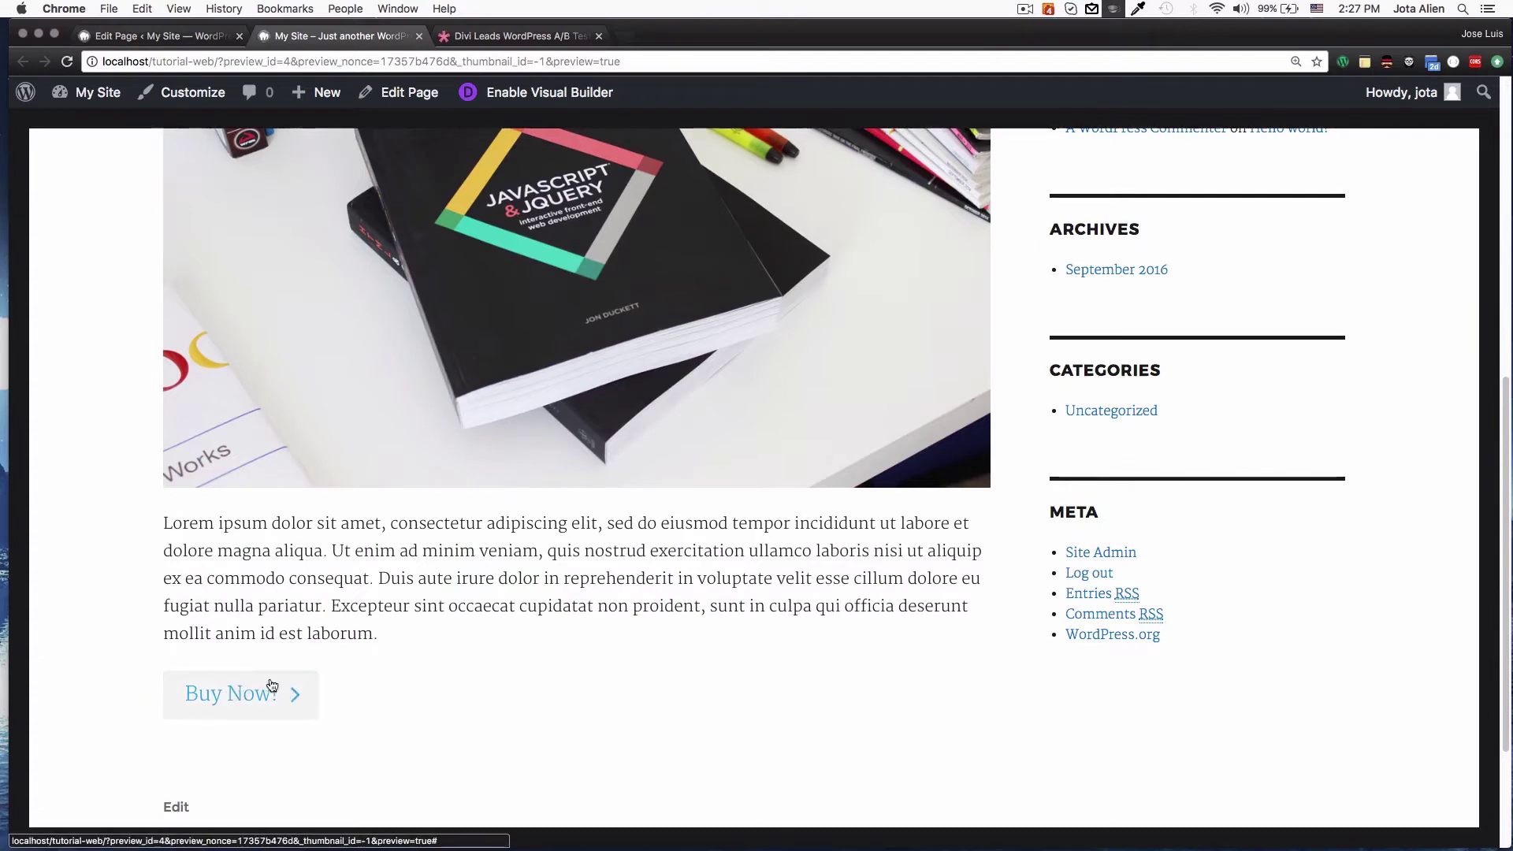
scroll(997, 566, up, 4)
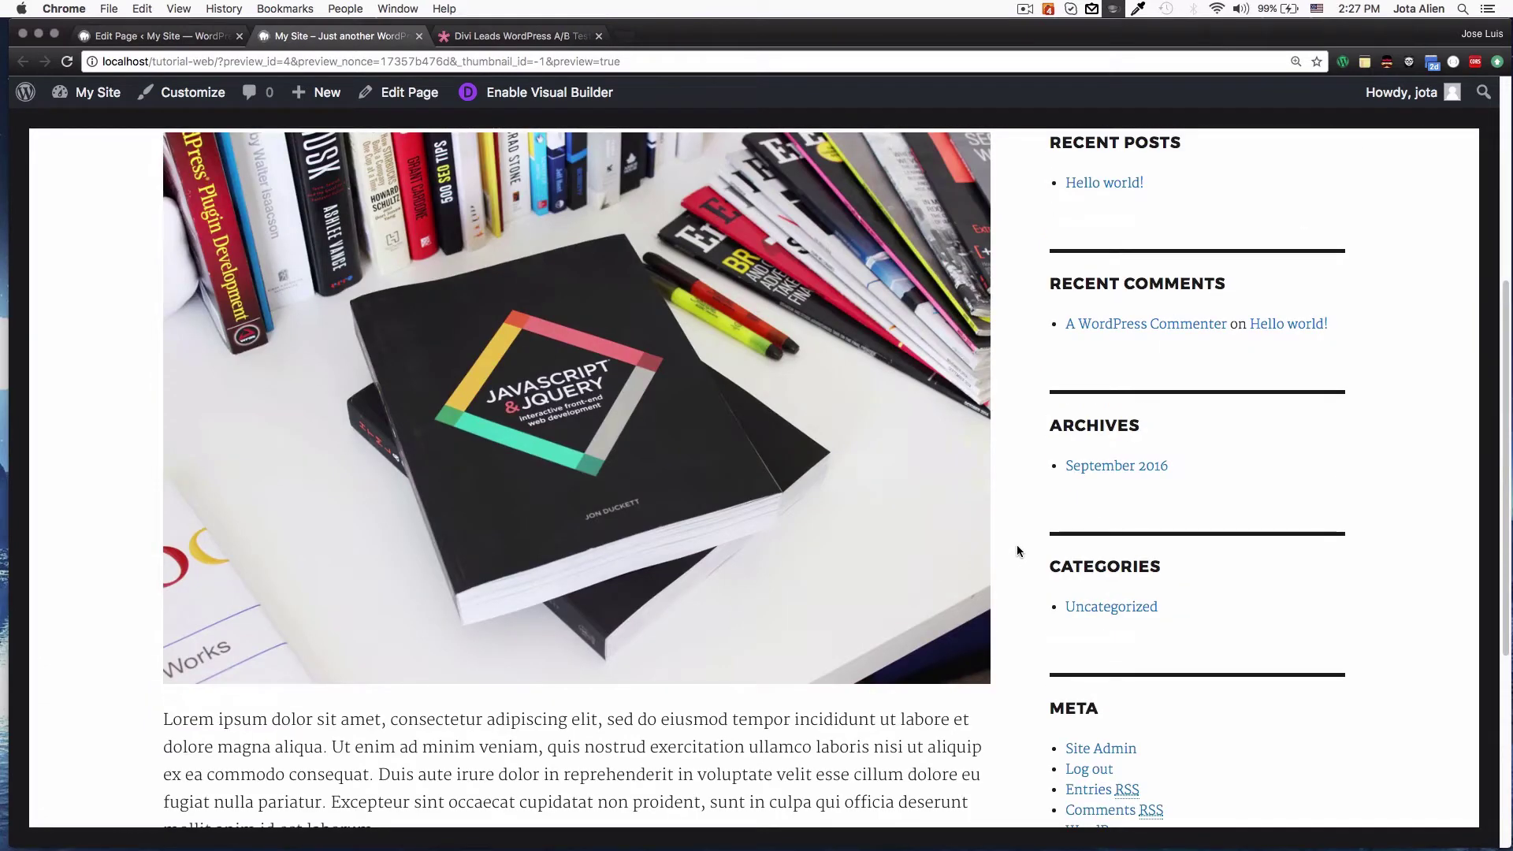
scroll(1017, 545, up, 1)
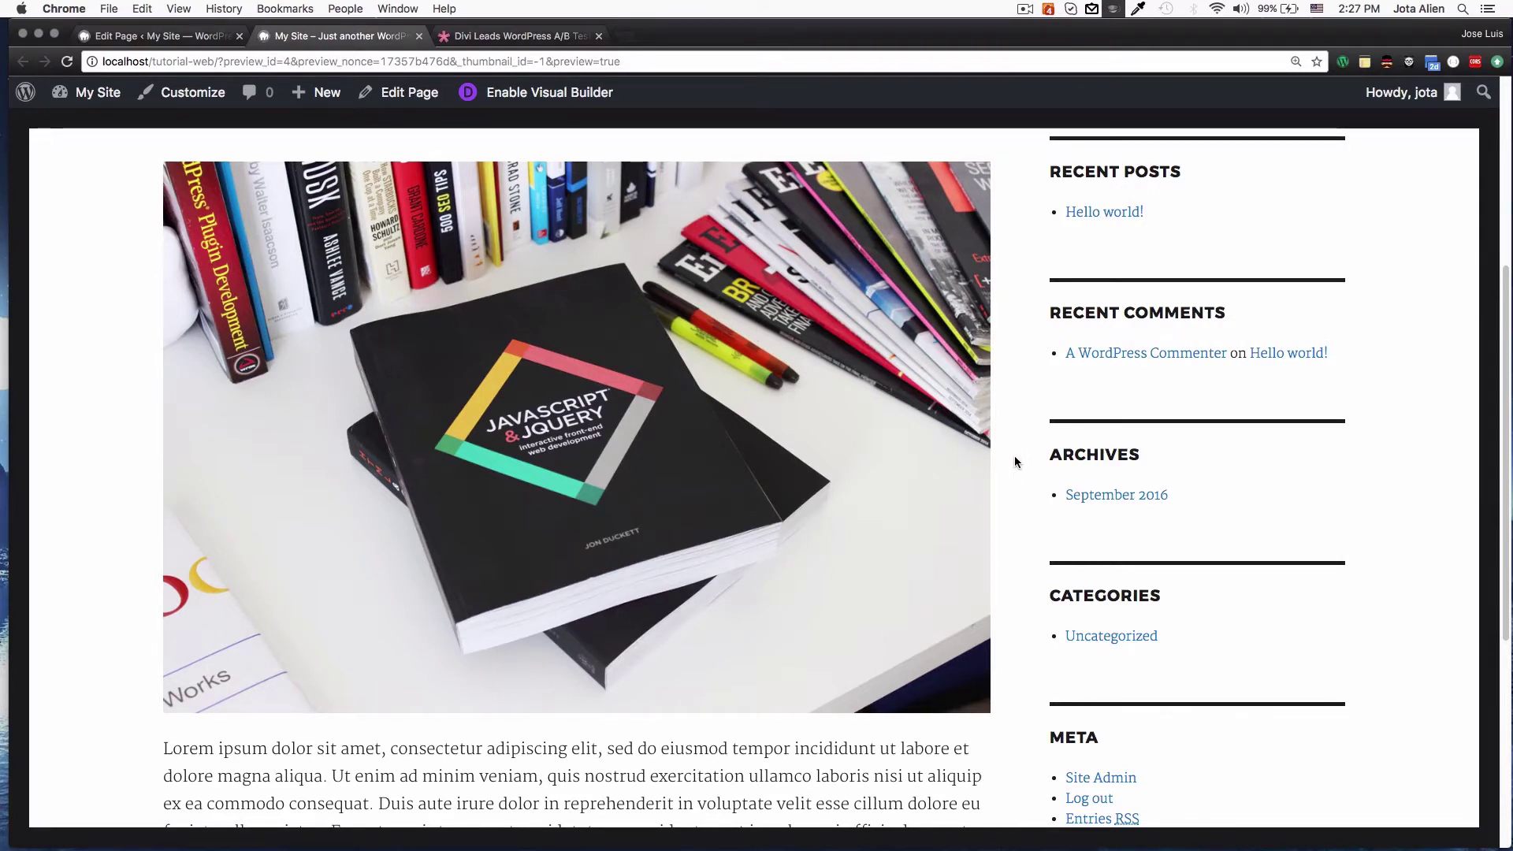
scroll(946, 450, up, 1)
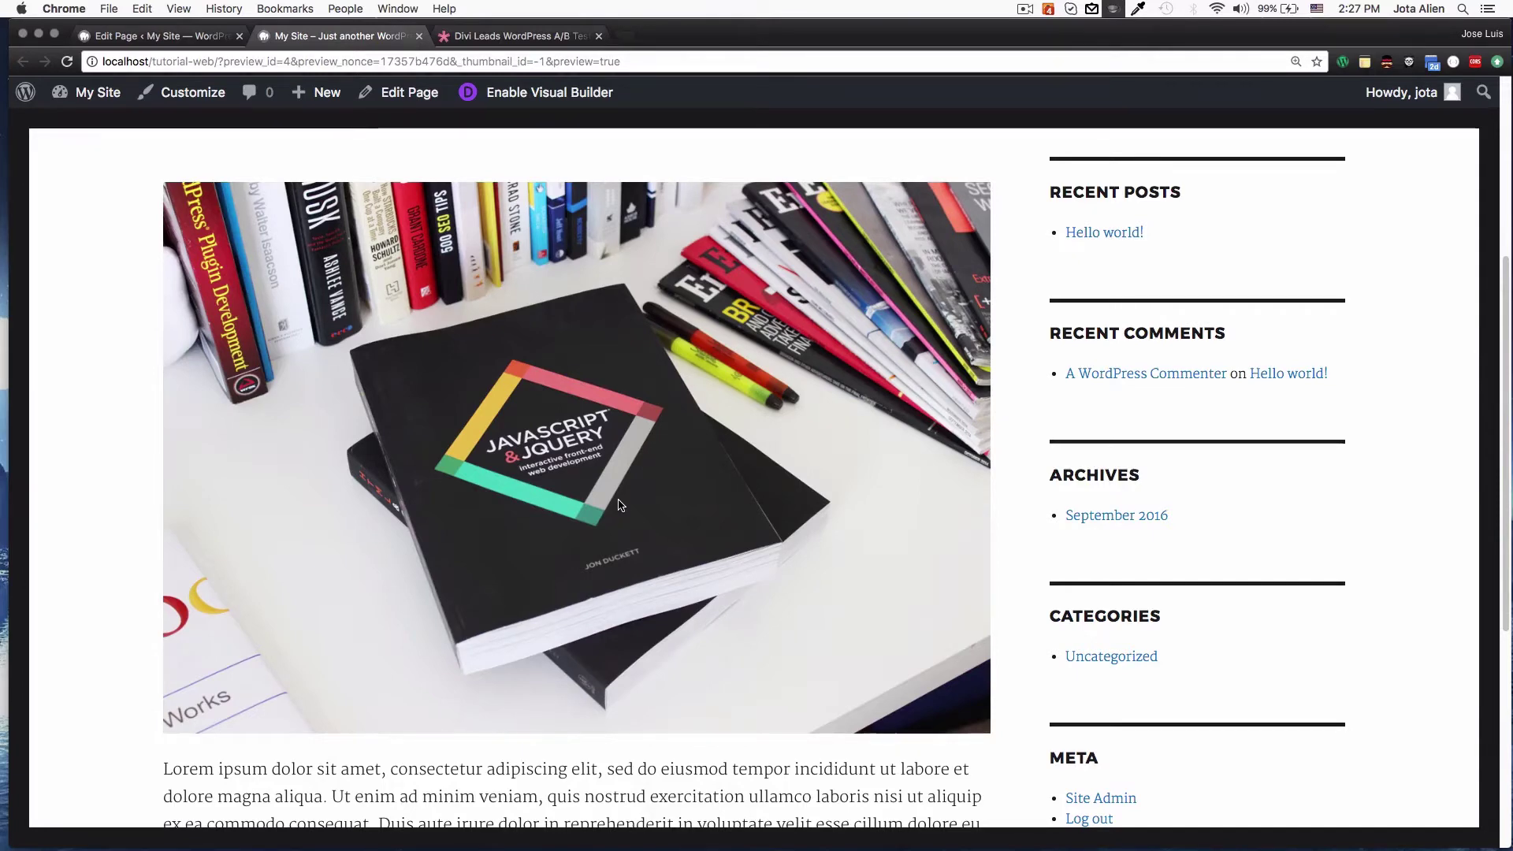
scroll(619, 504, down, 3)
scroll(616, 505, down, 2)
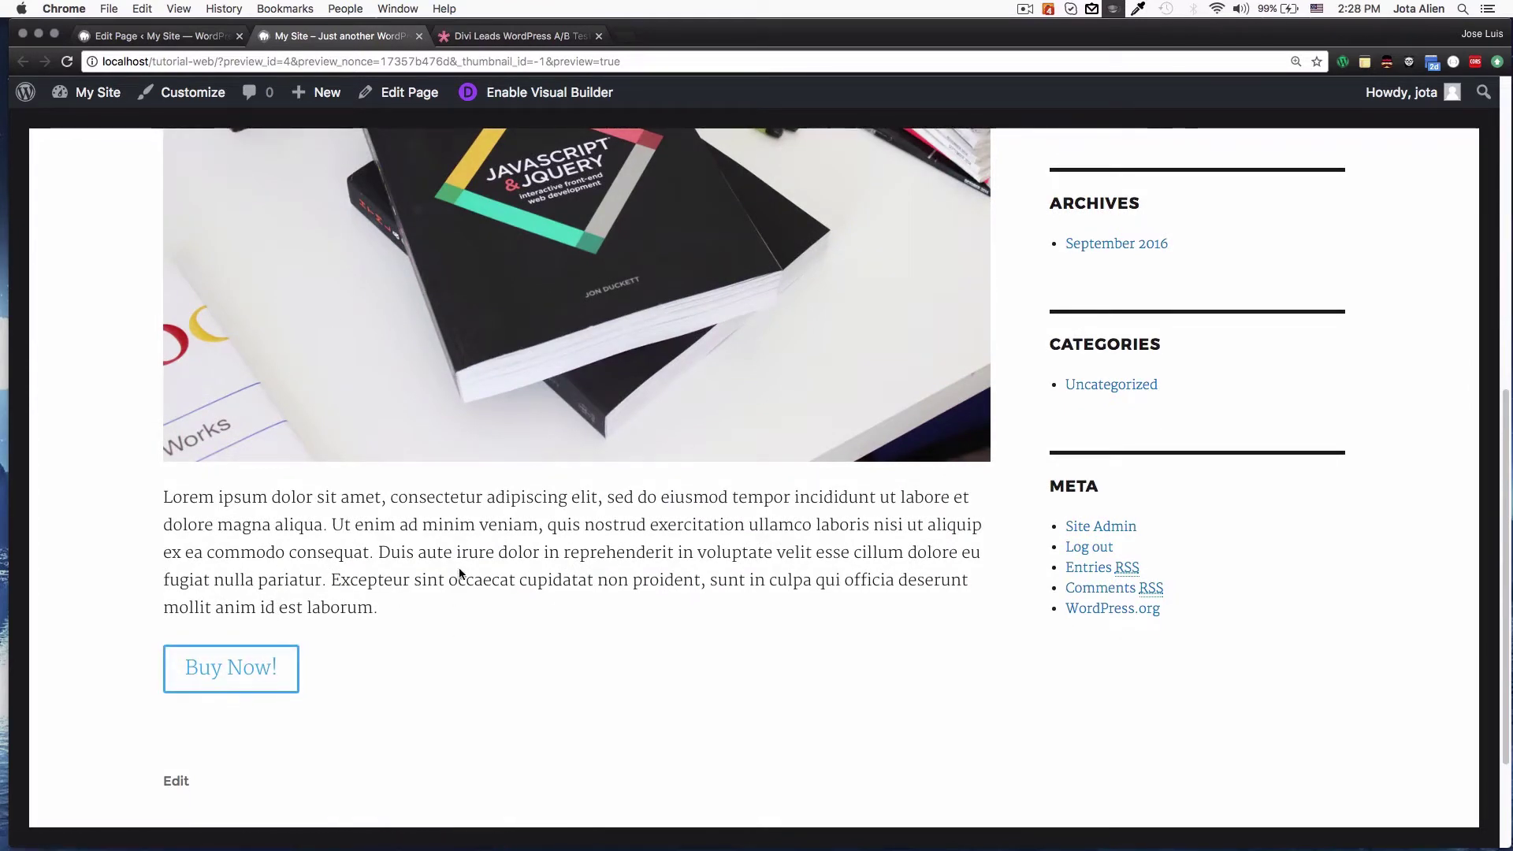
scroll(541, 587, up, 1)
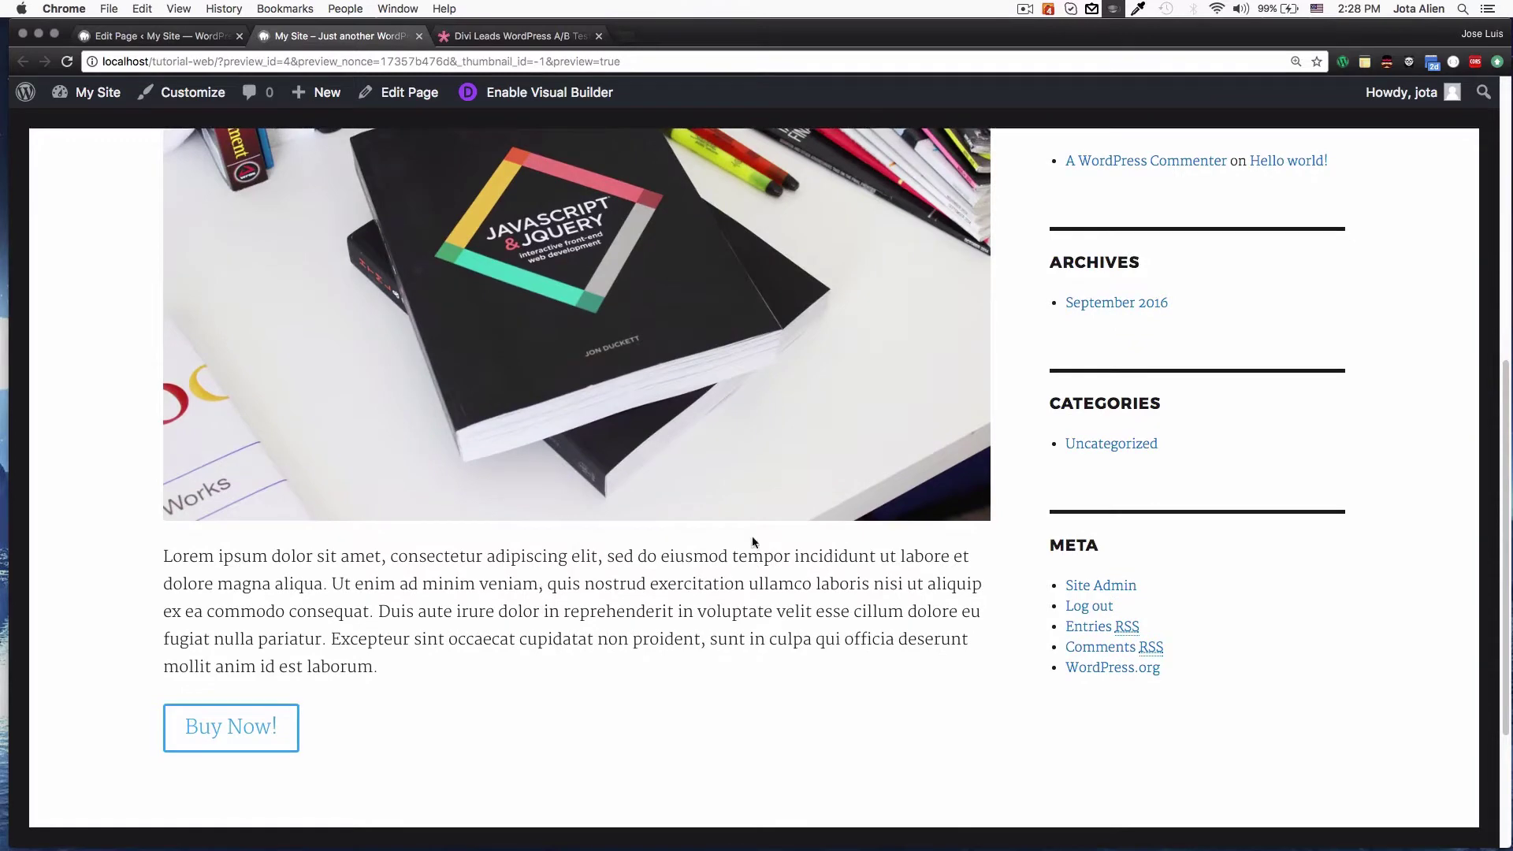
scroll(844, 531, up, 5)
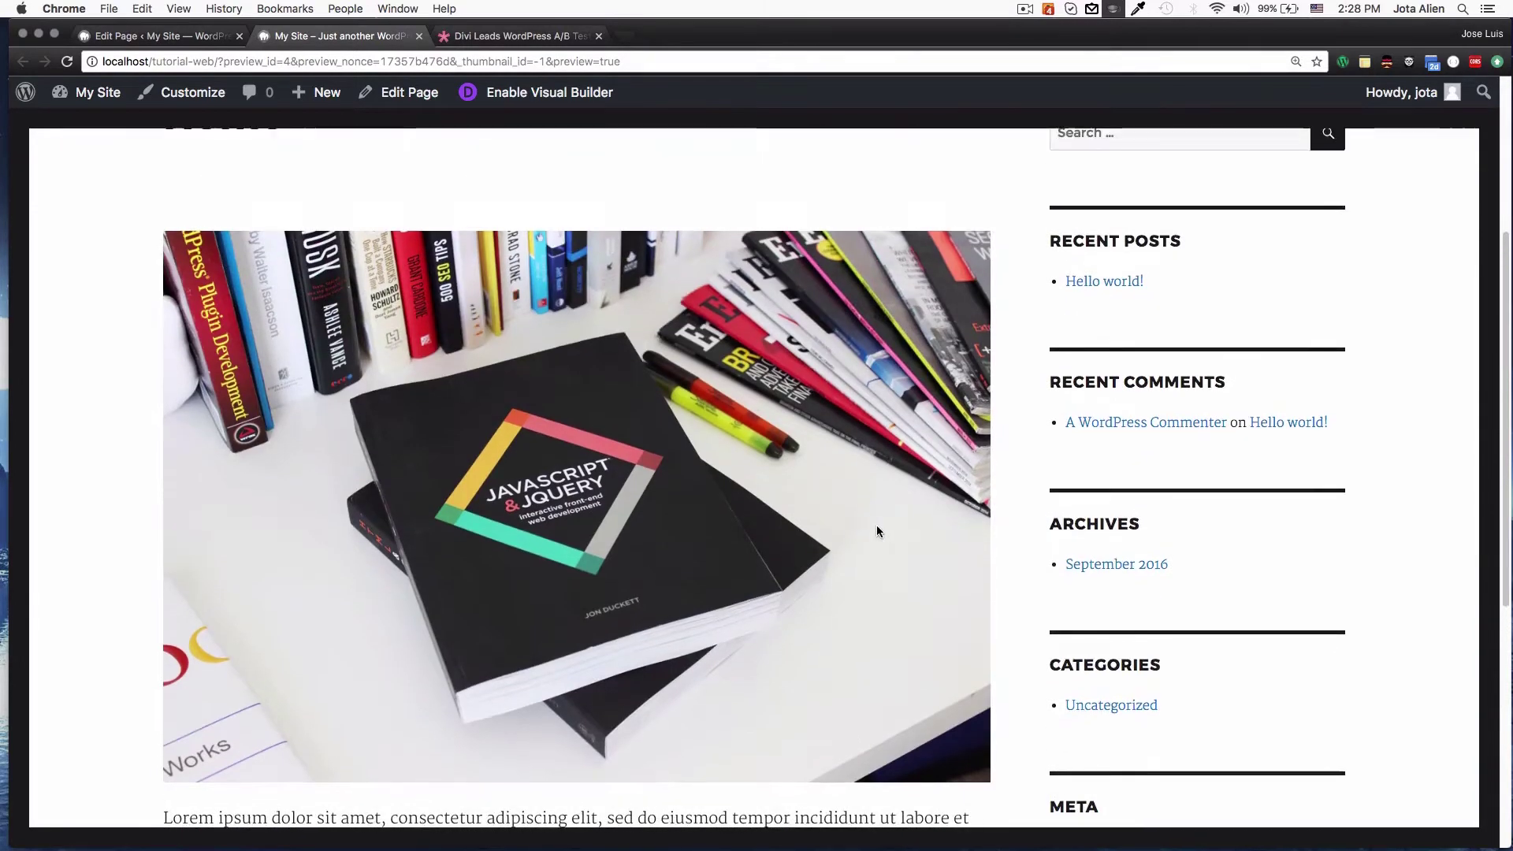
Return from the preview to editing the Home page and enable split testing in the Divi Builder settings.
scroll(876, 525, up, 5)
click(402, 101)
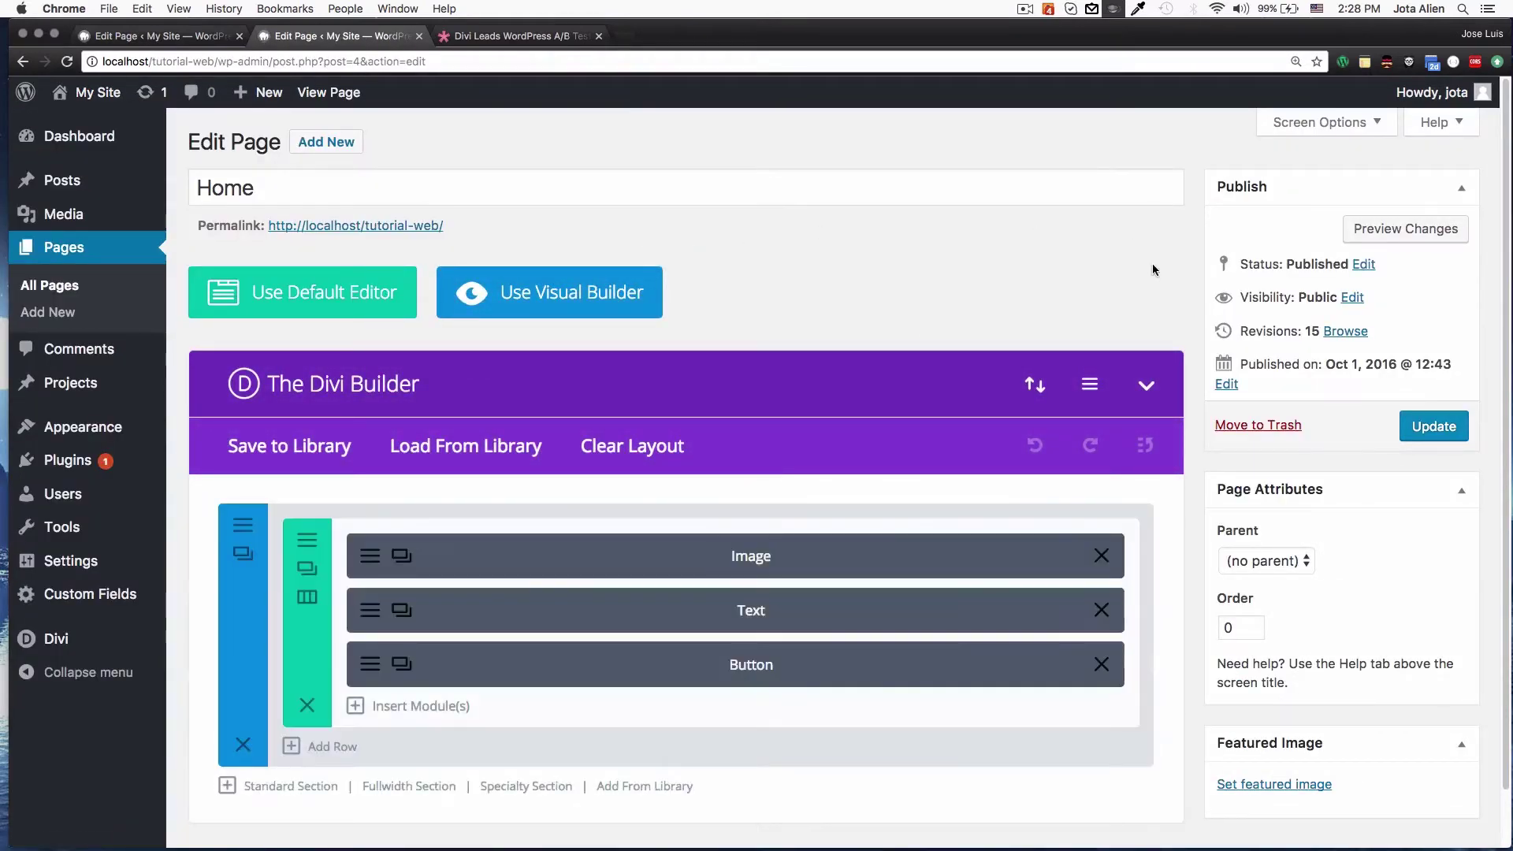
scroll(1182, 268, down, 1)
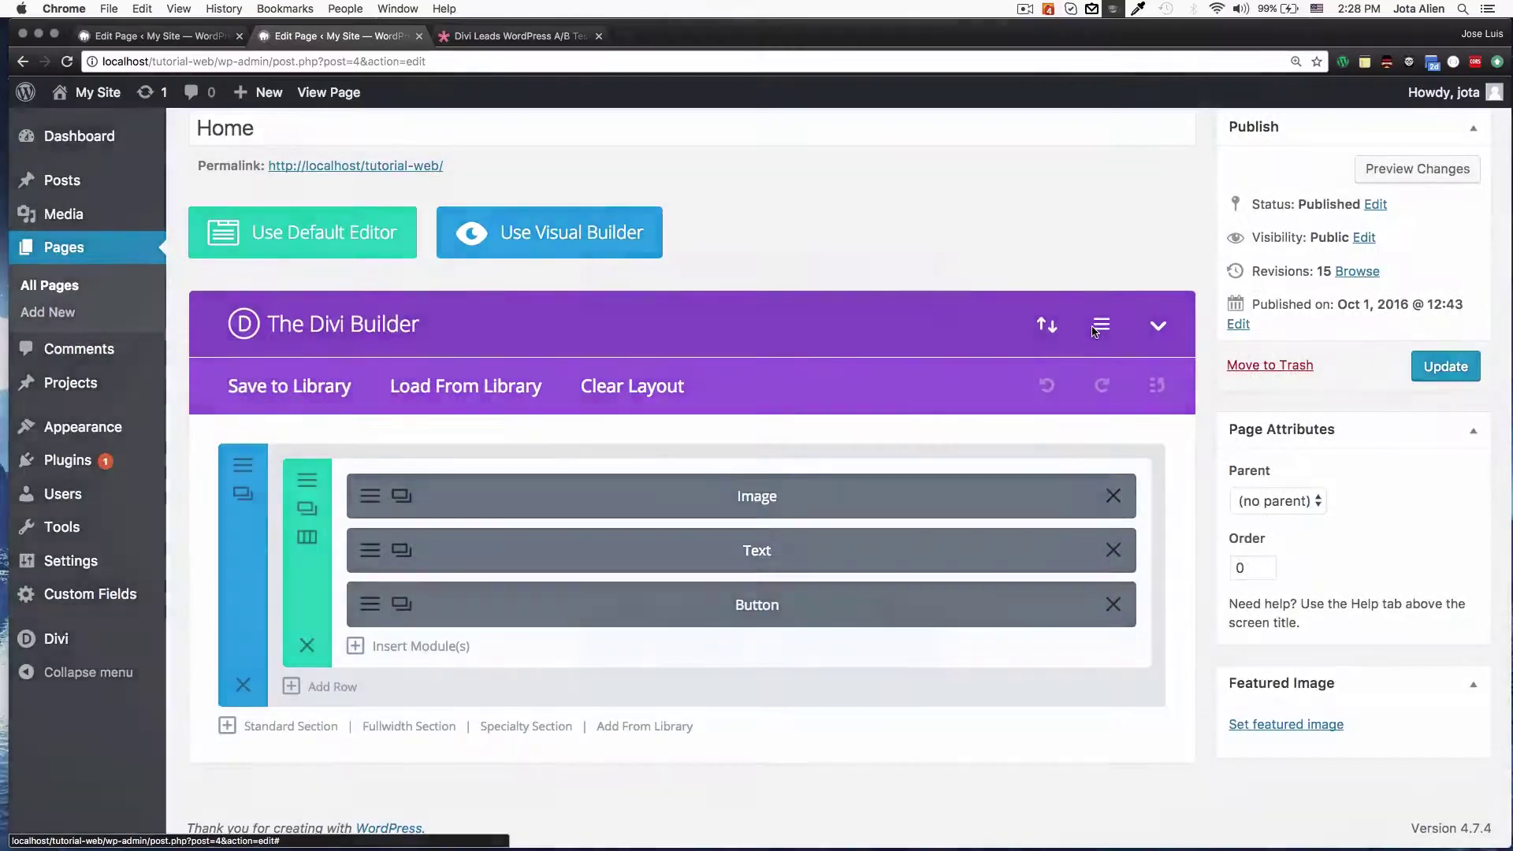
click(1090, 323)
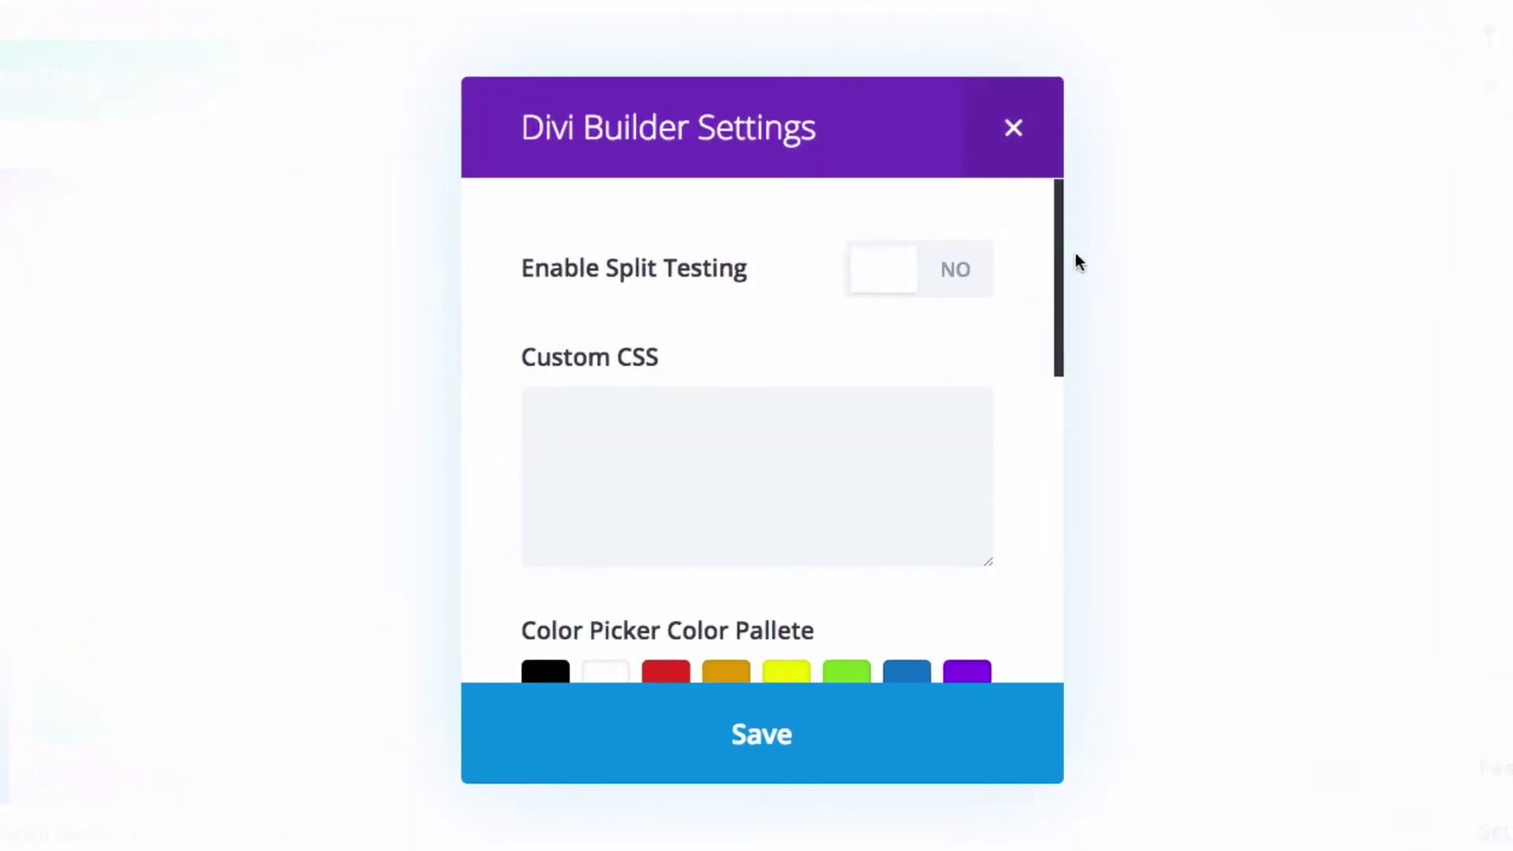
mouse_move(1053, 207)
mouse_down()
mouse_move(1042, 490)
mouse_move(1056, 189)
mouse_up()
click(936, 277)
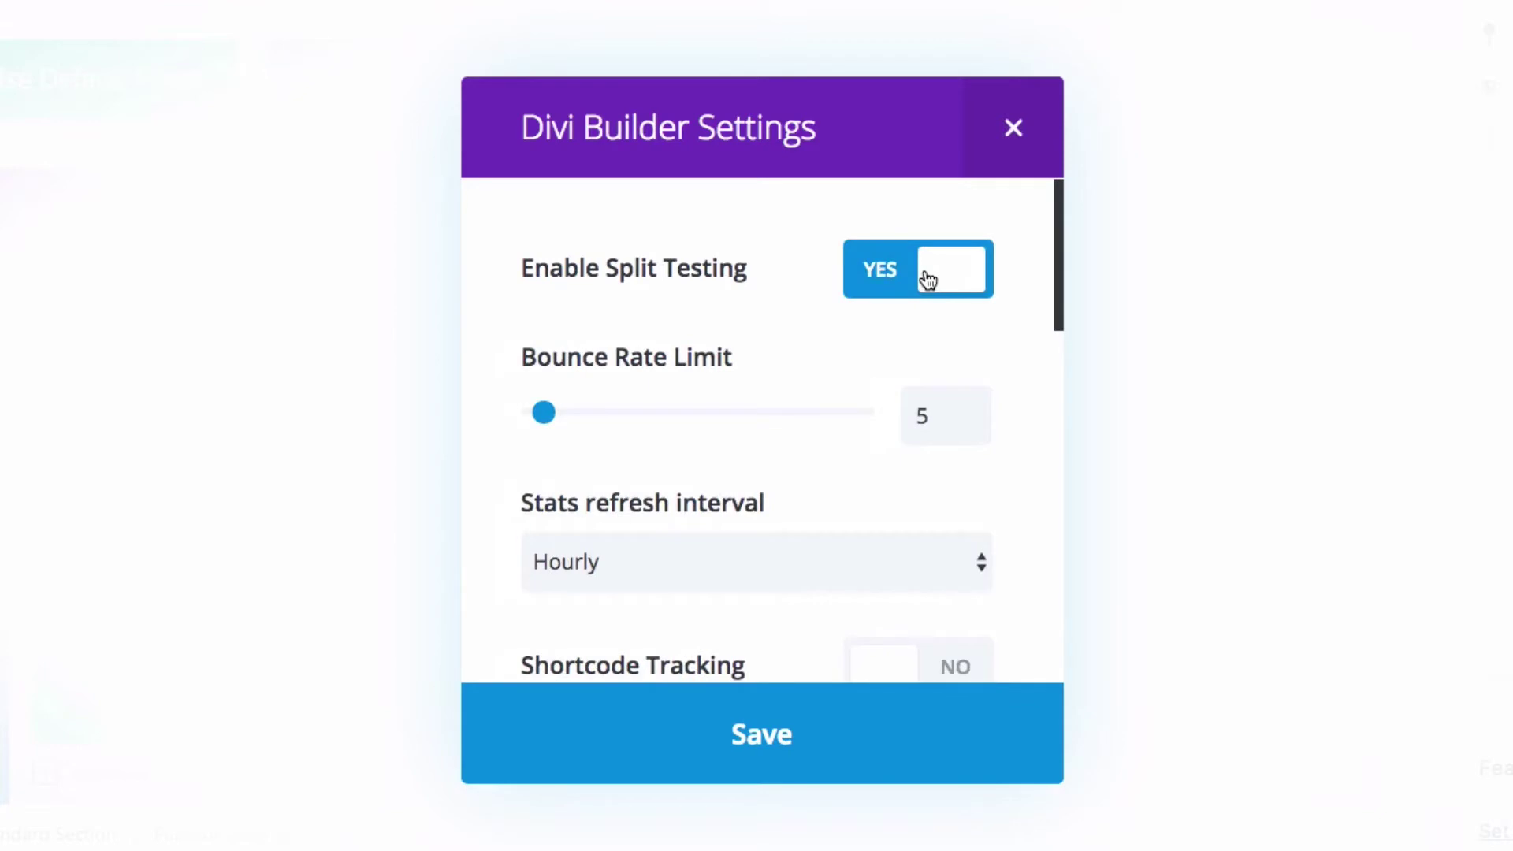
Set the split test's Bounce Rate Limit to 7.
drag(1057, 199, 1057, 222)
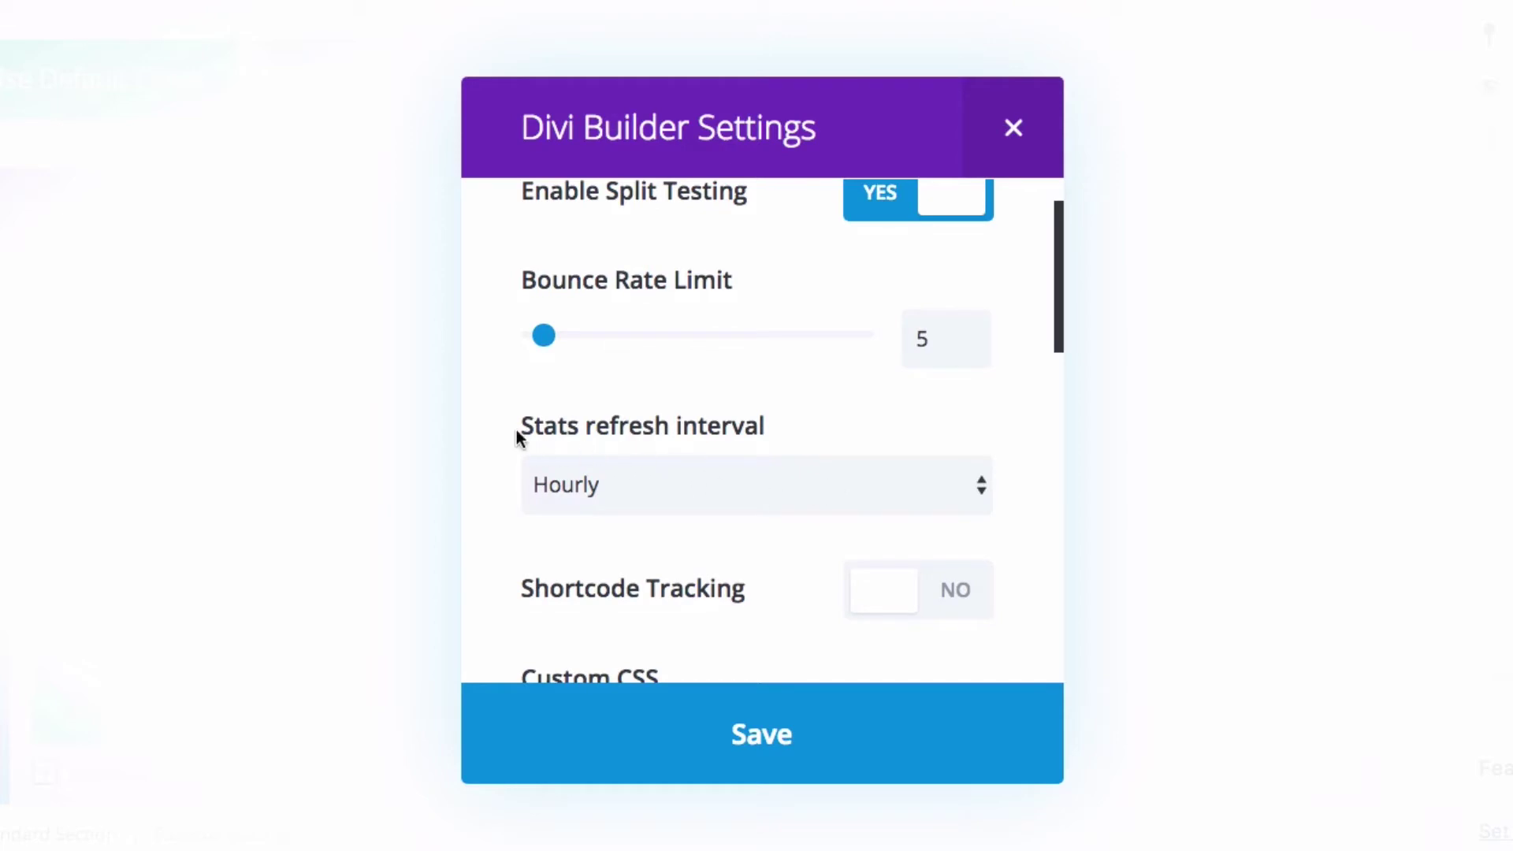
scroll(994, 432, down, 3)
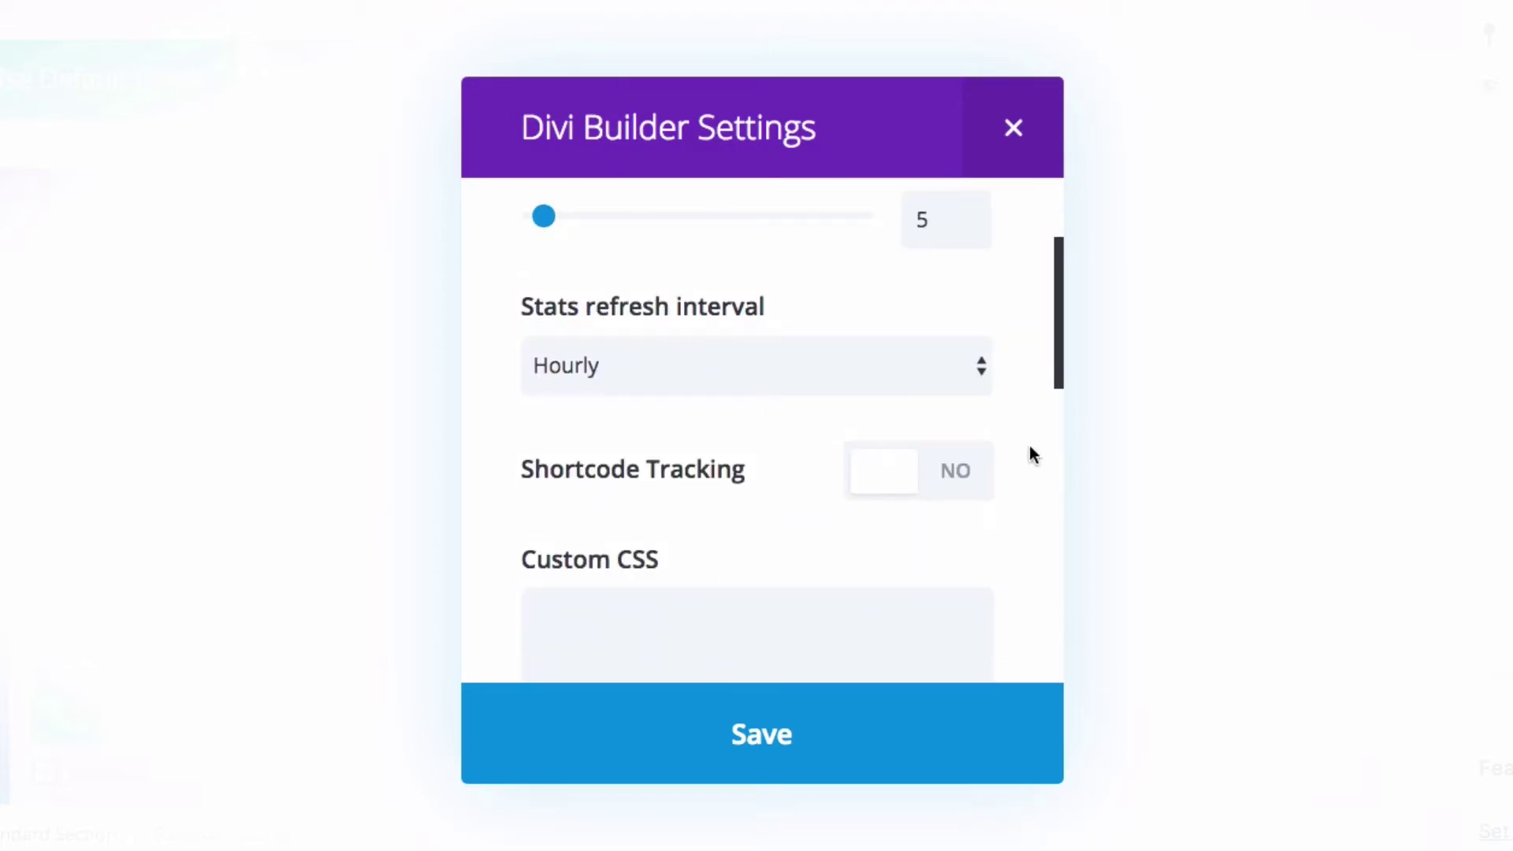
scroll(1031, 453, down, 1)
scroll(1059, 351, down, 2)
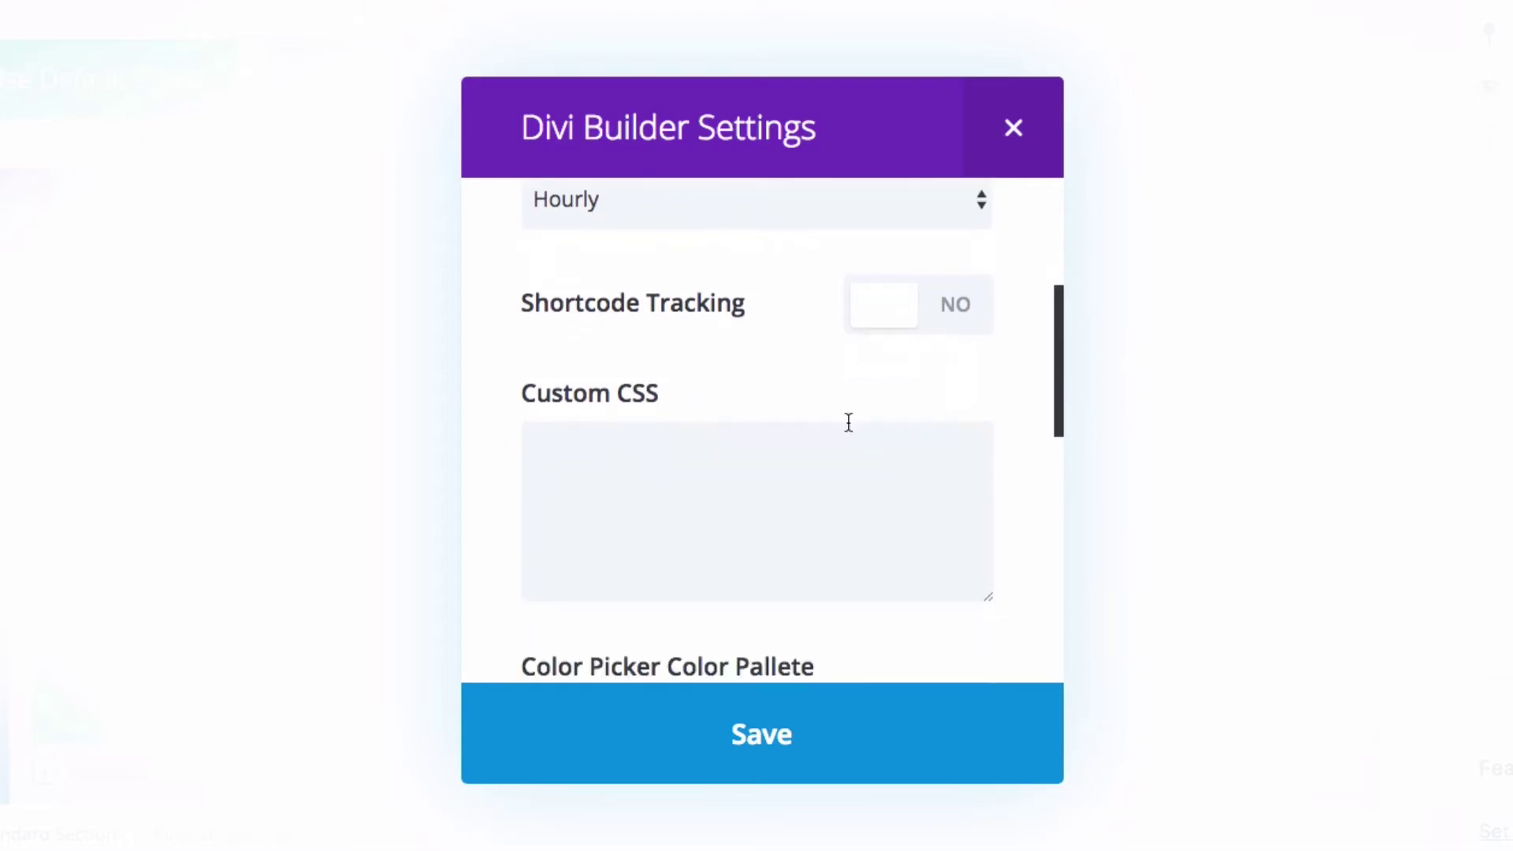
drag(1061, 374, 1071, 268)
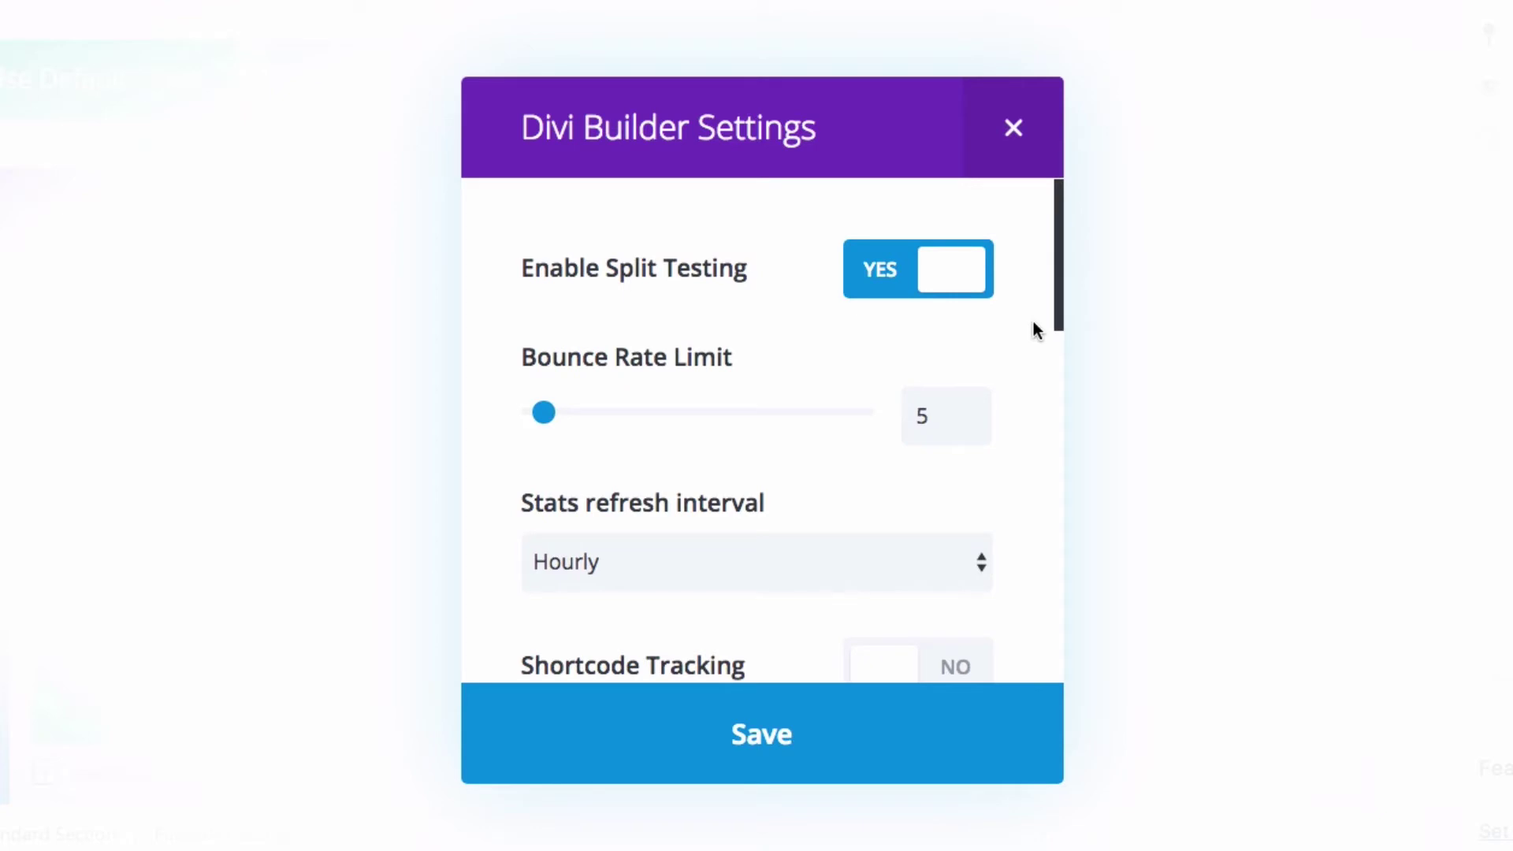
double_click(928, 418)
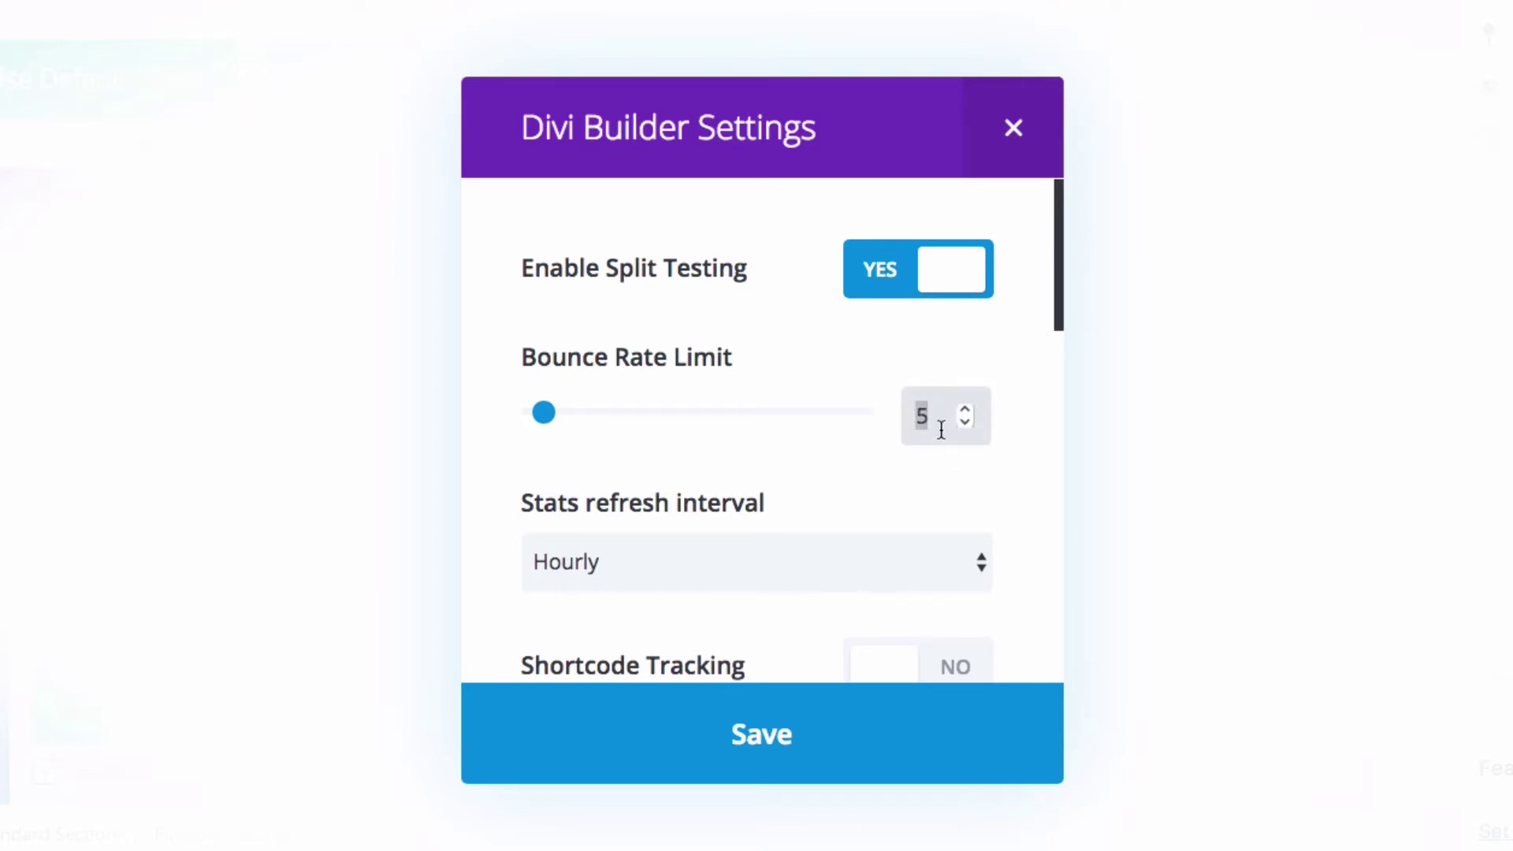
click(1013, 409)
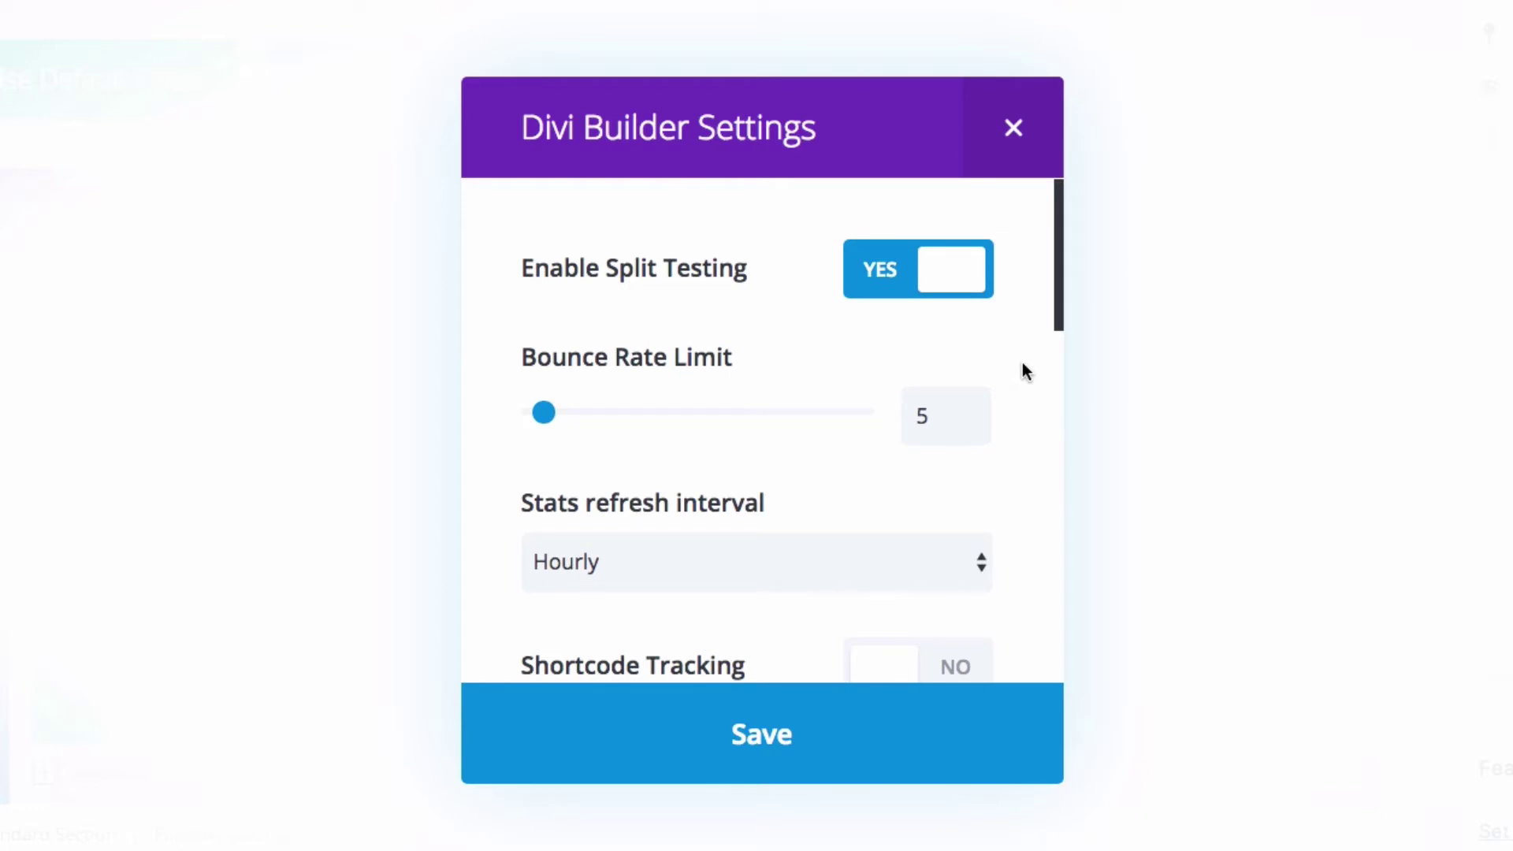
drag(547, 411, 632, 413)
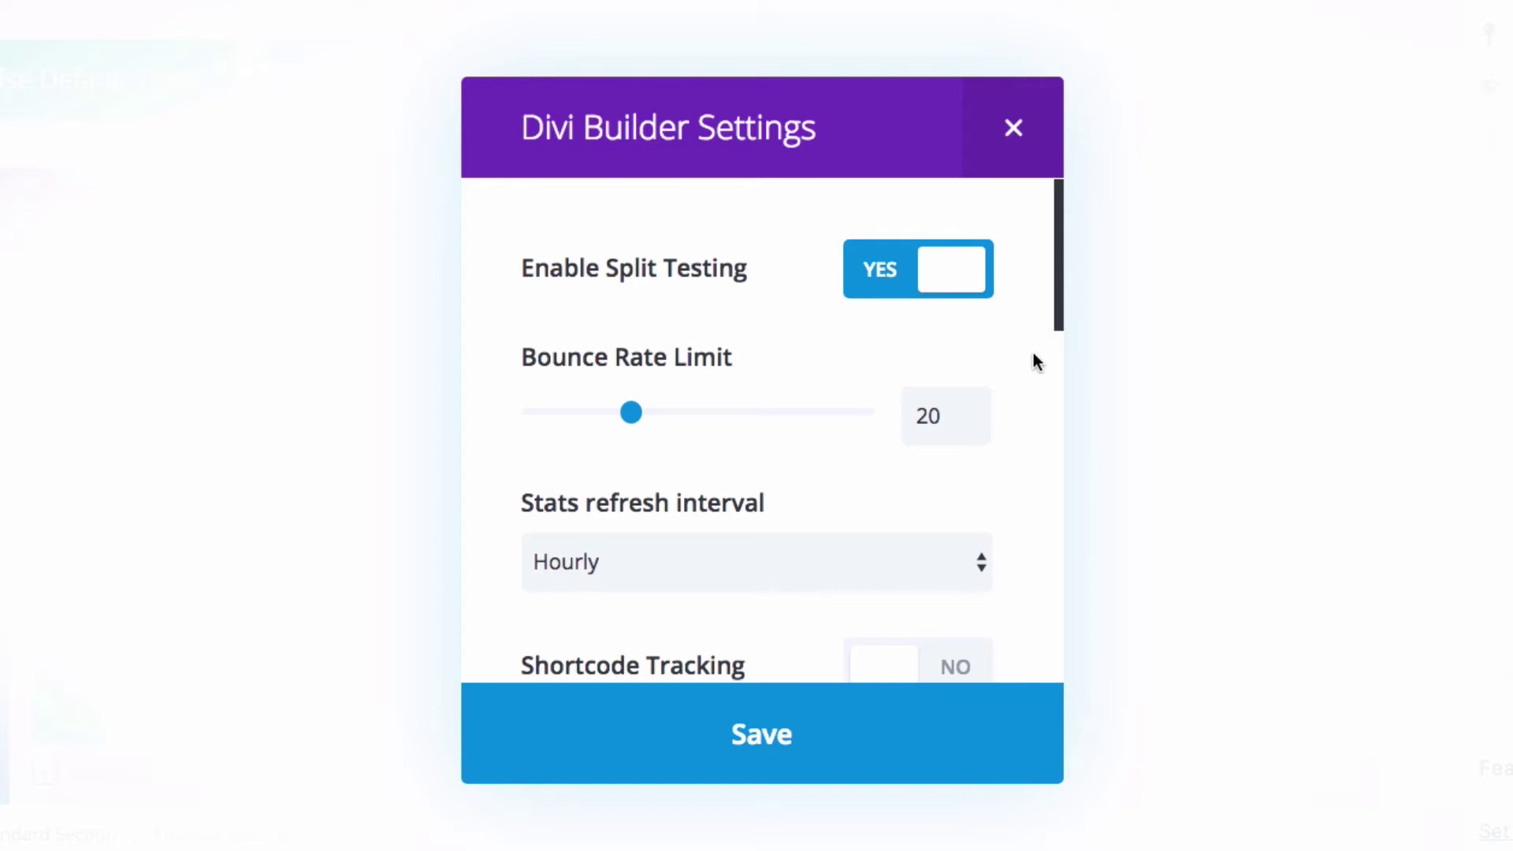
drag(643, 411, 555, 413)
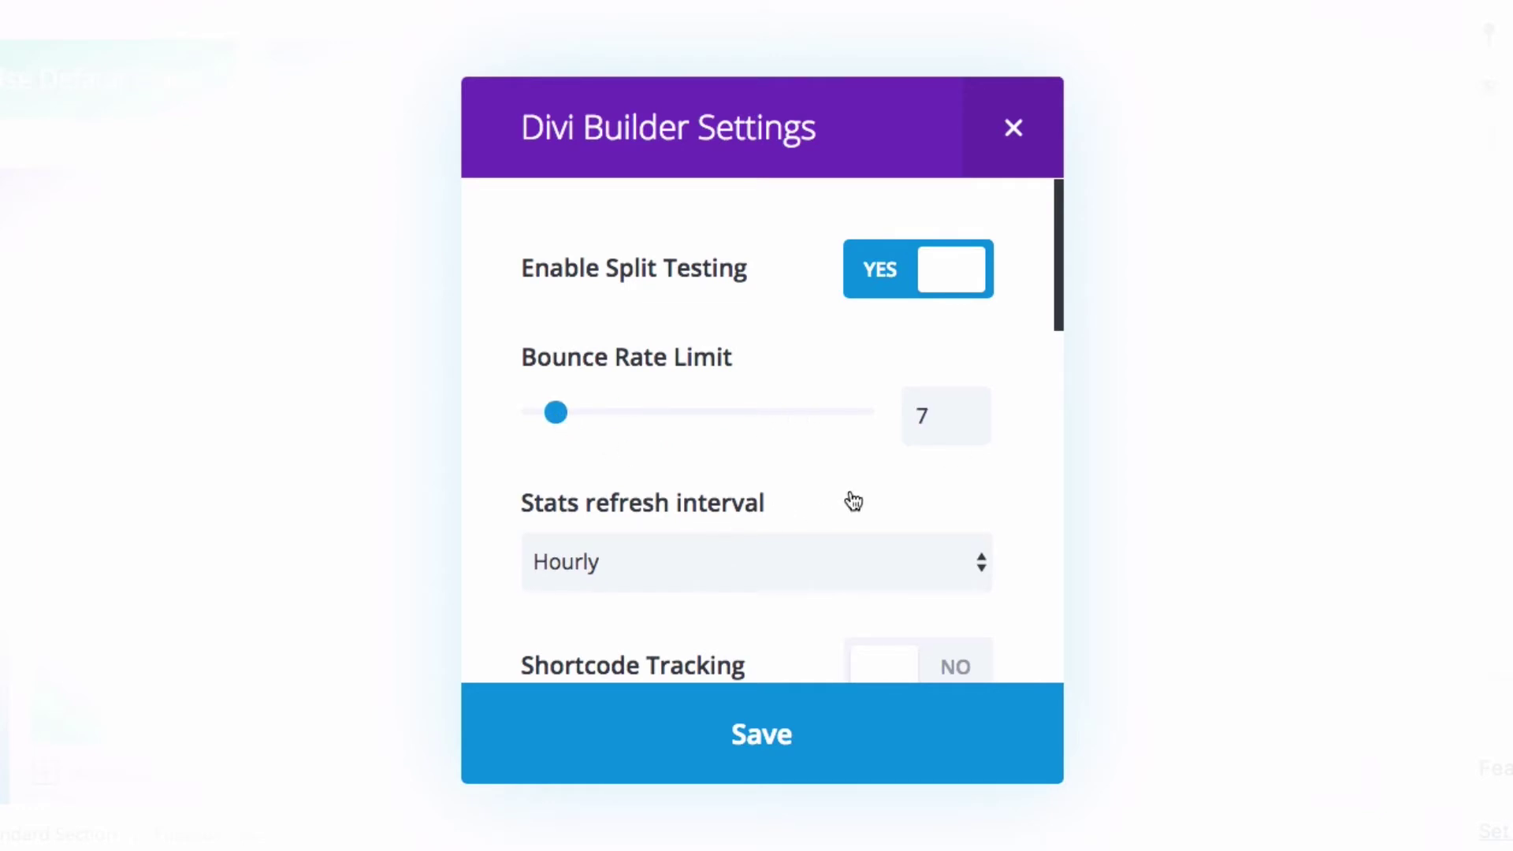
Check the stats refresh interval choices, keep Hourly, and enable Shortcode Tracking.
scroll(999, 443, down, 5)
scroll(977, 442, up, 1)
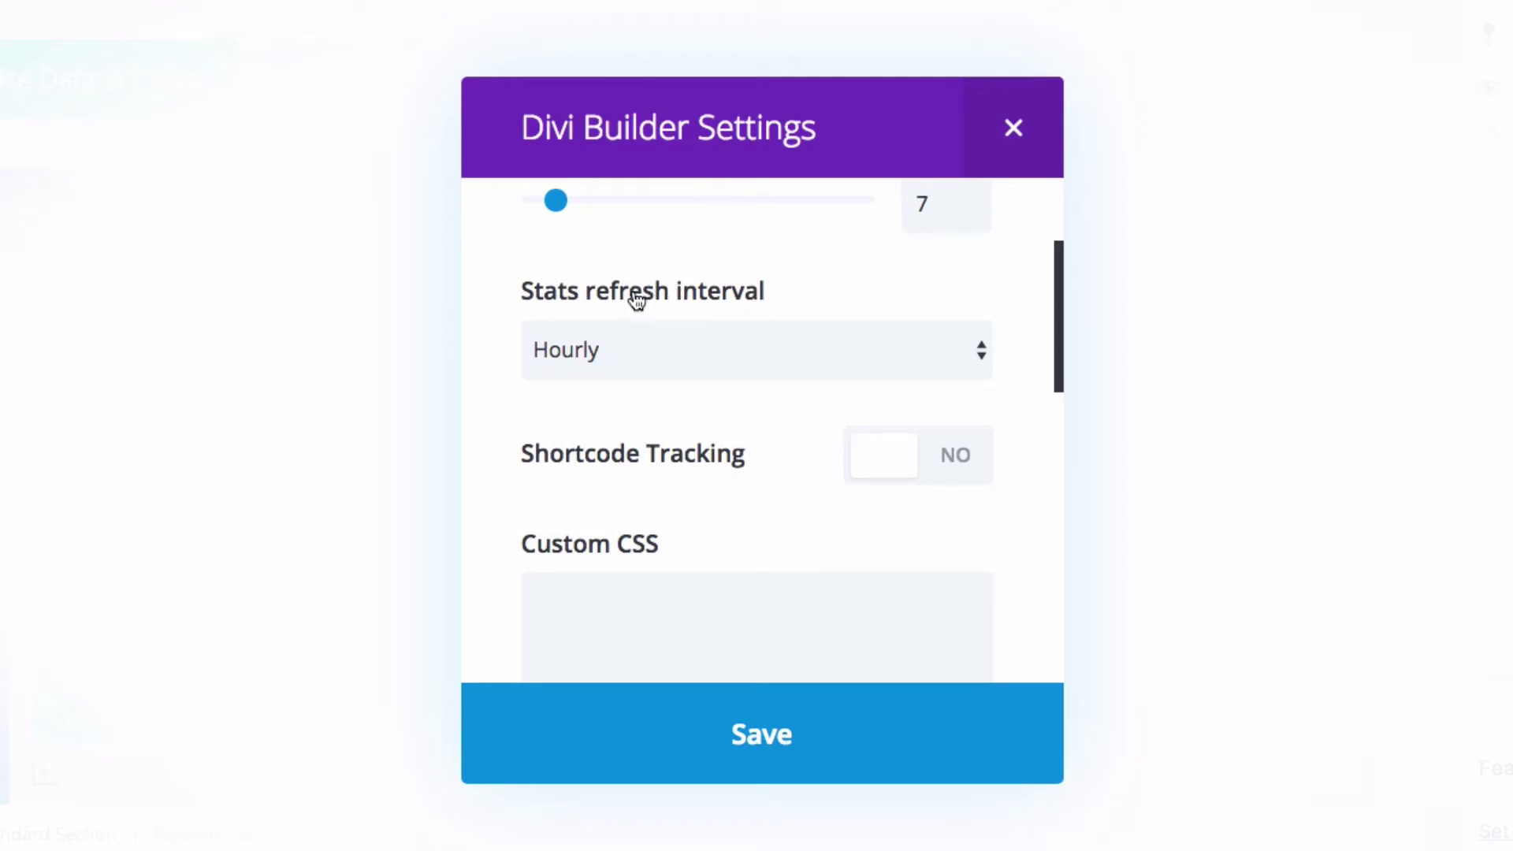
click(701, 350)
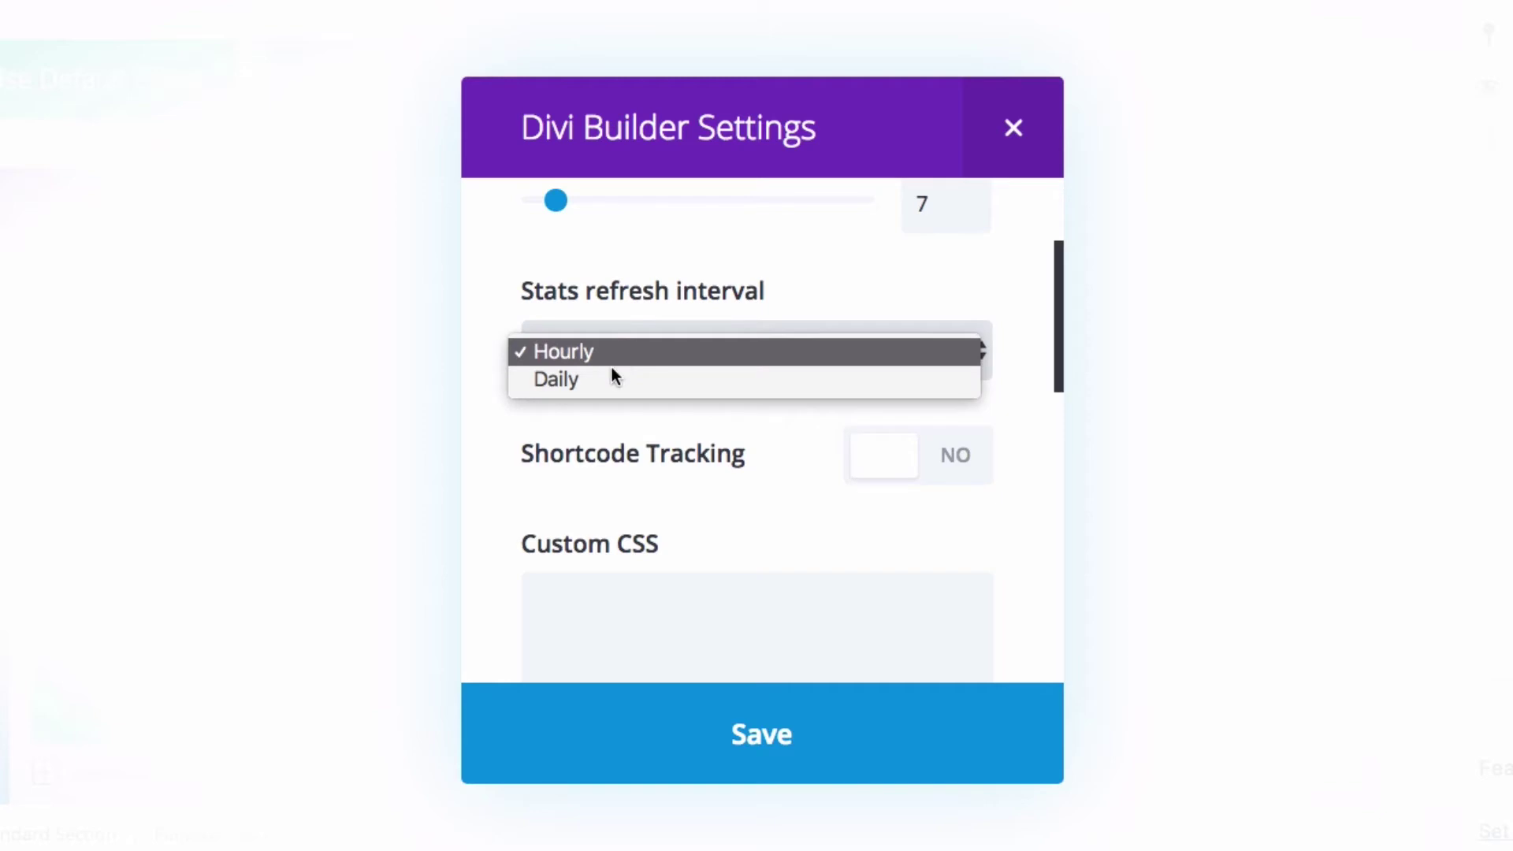
click(1010, 316)
scroll(1010, 319, down, 1)
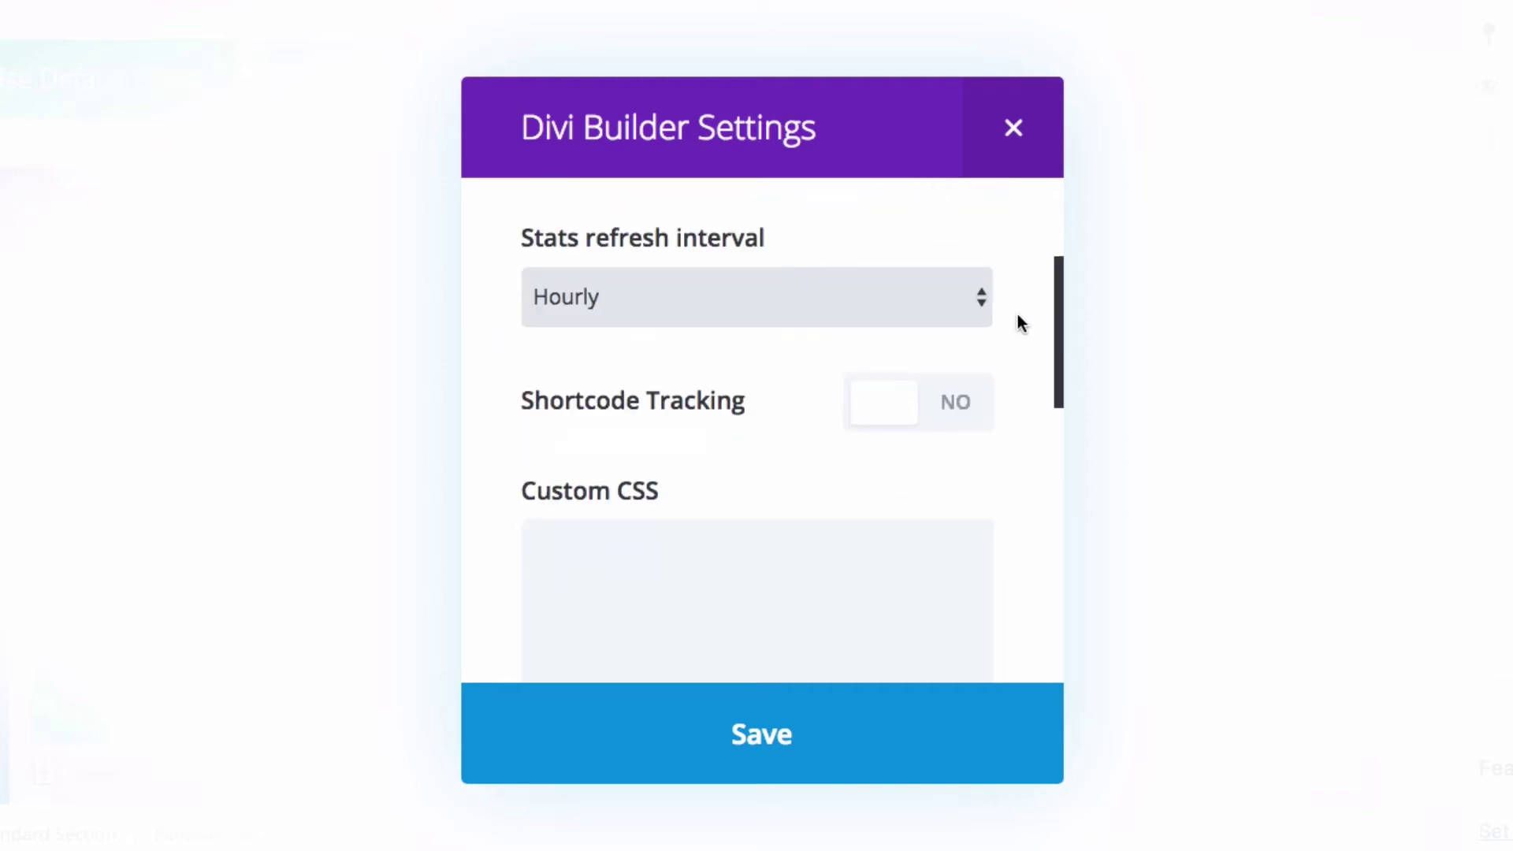
click(875, 415)
scroll(1023, 395, down, 1)
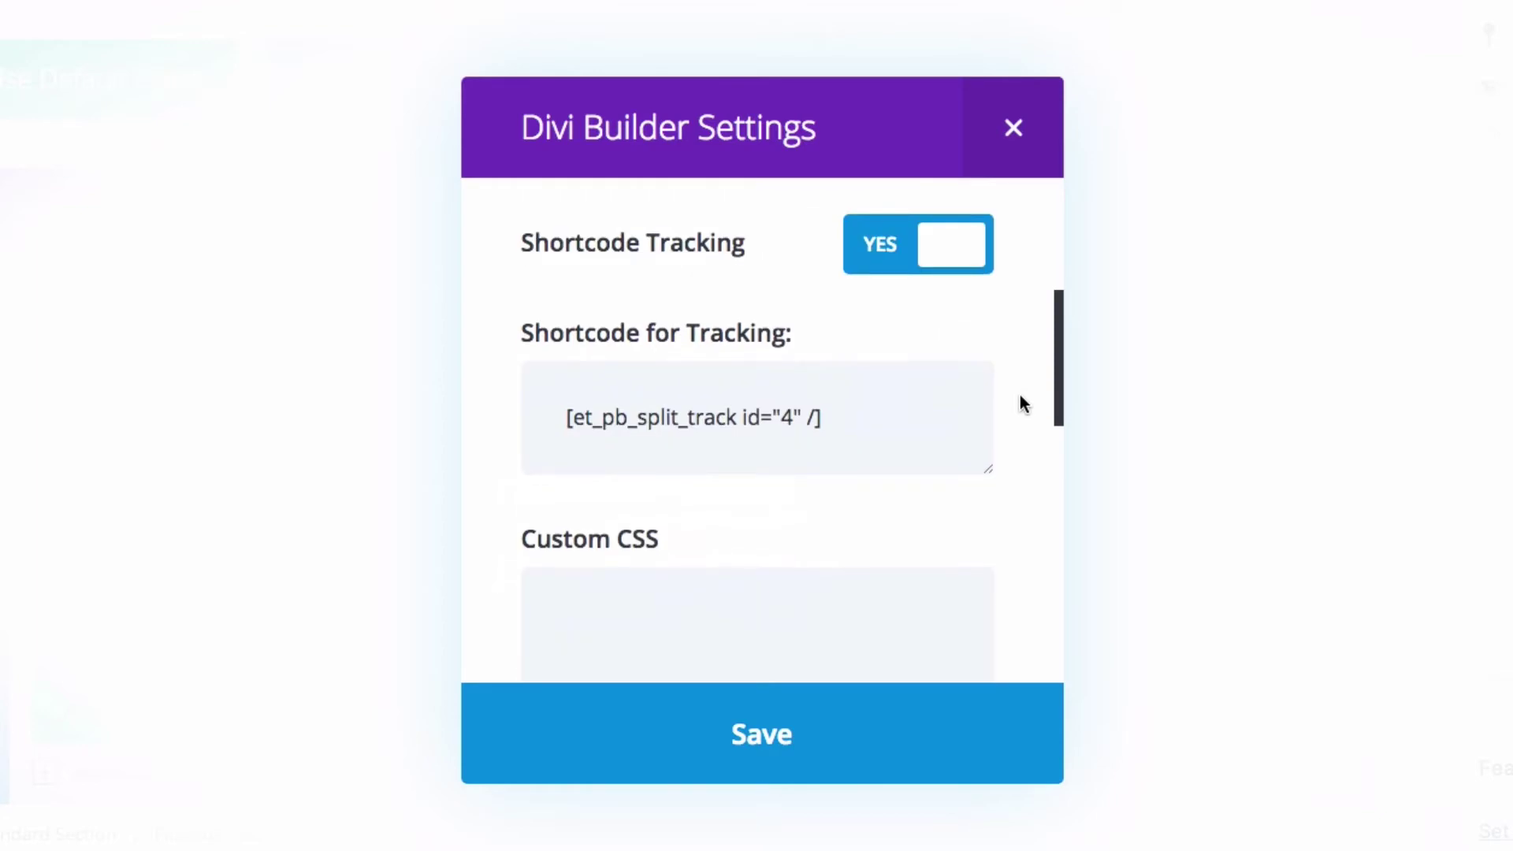
Select the whole shortcode in the Shortcode for Tracking field.
click(594, 429)
drag(560, 425, 787, 449)
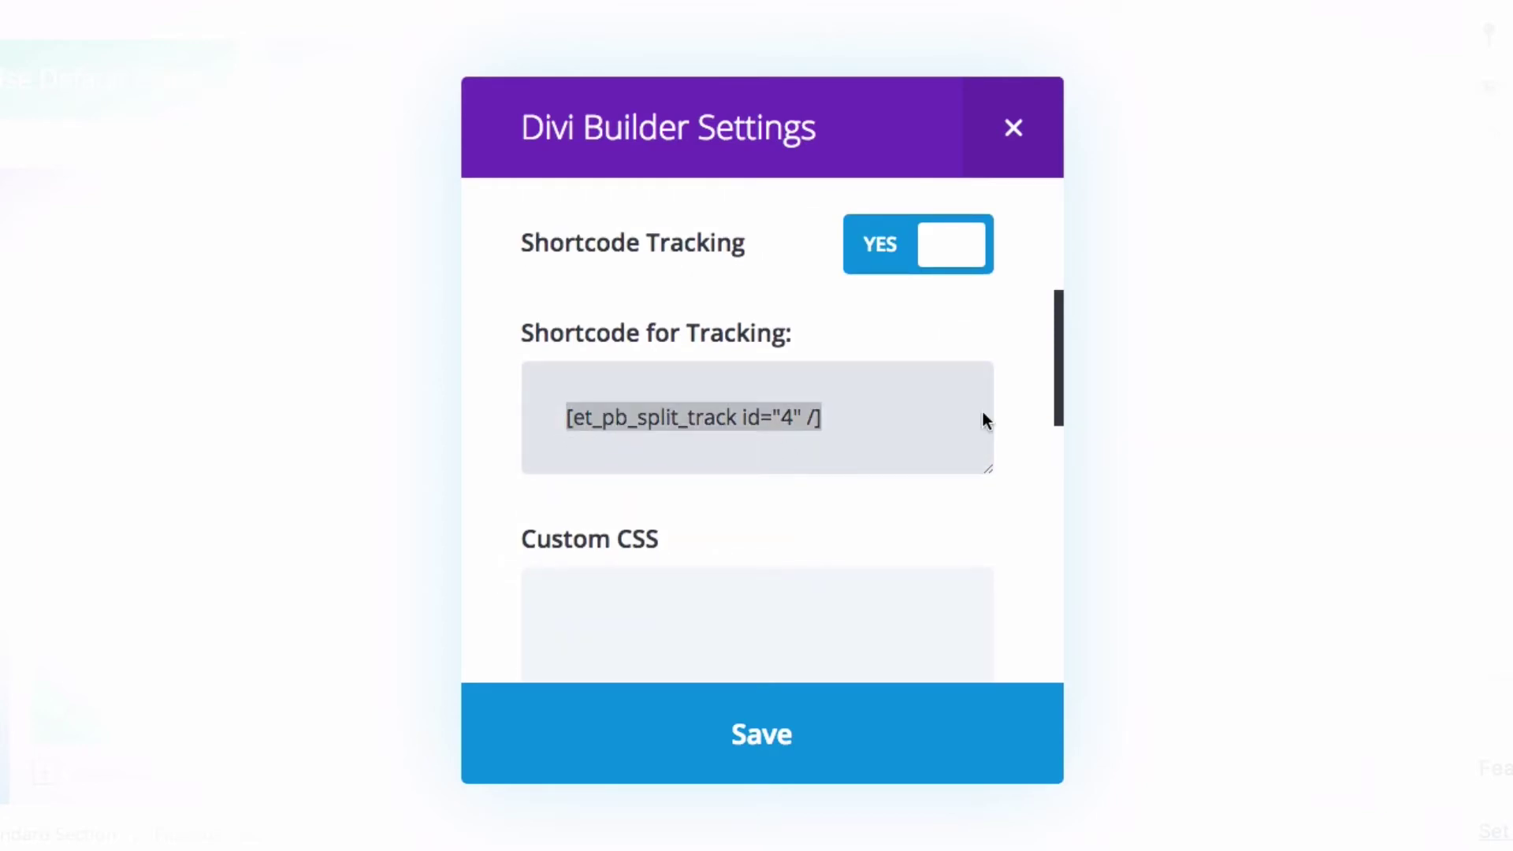
click(1020, 416)
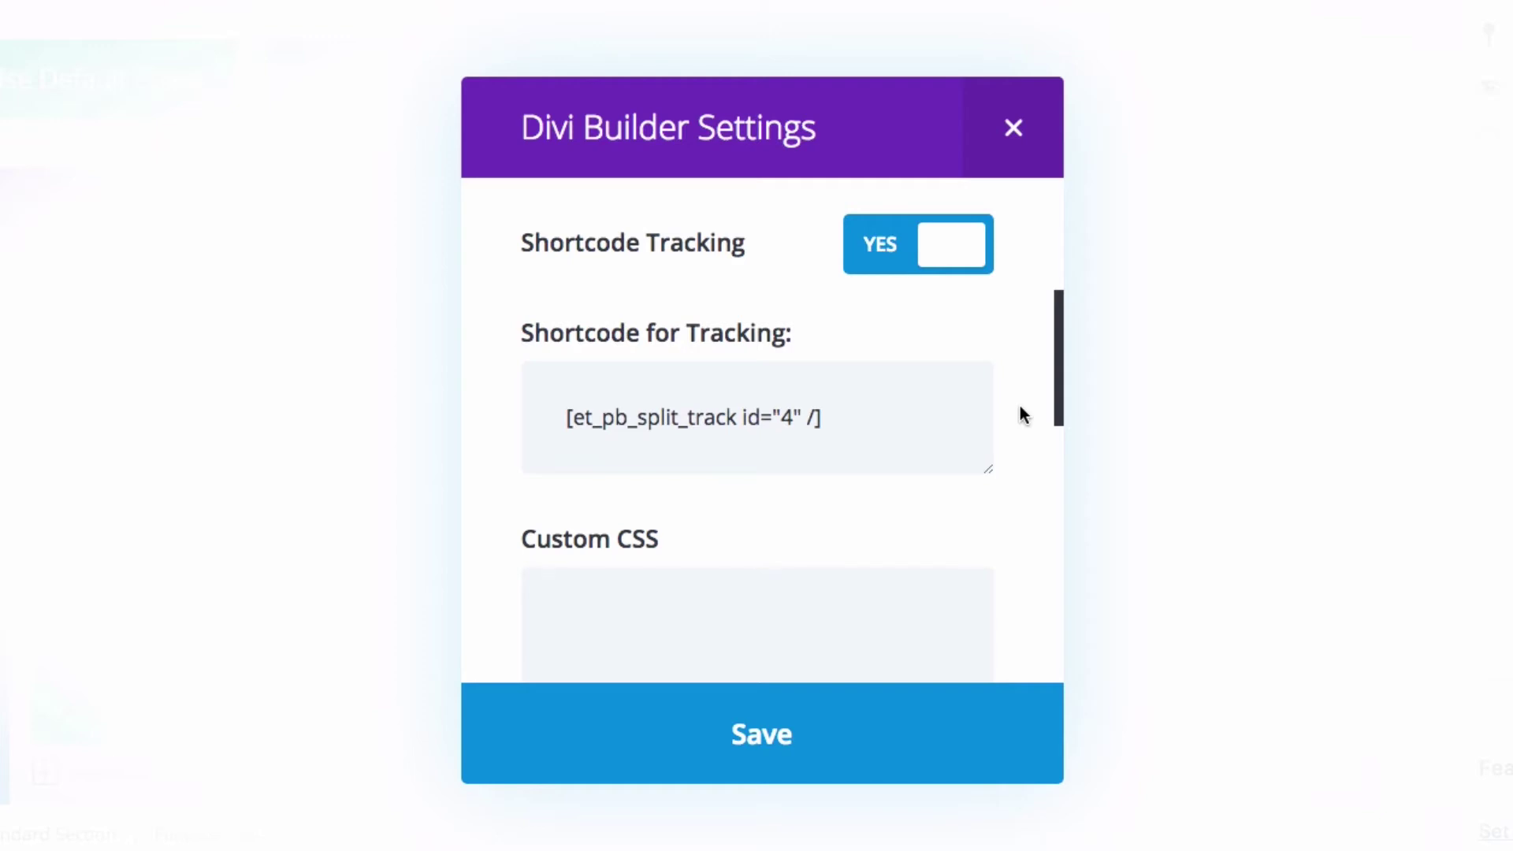
drag(834, 413, 565, 417)
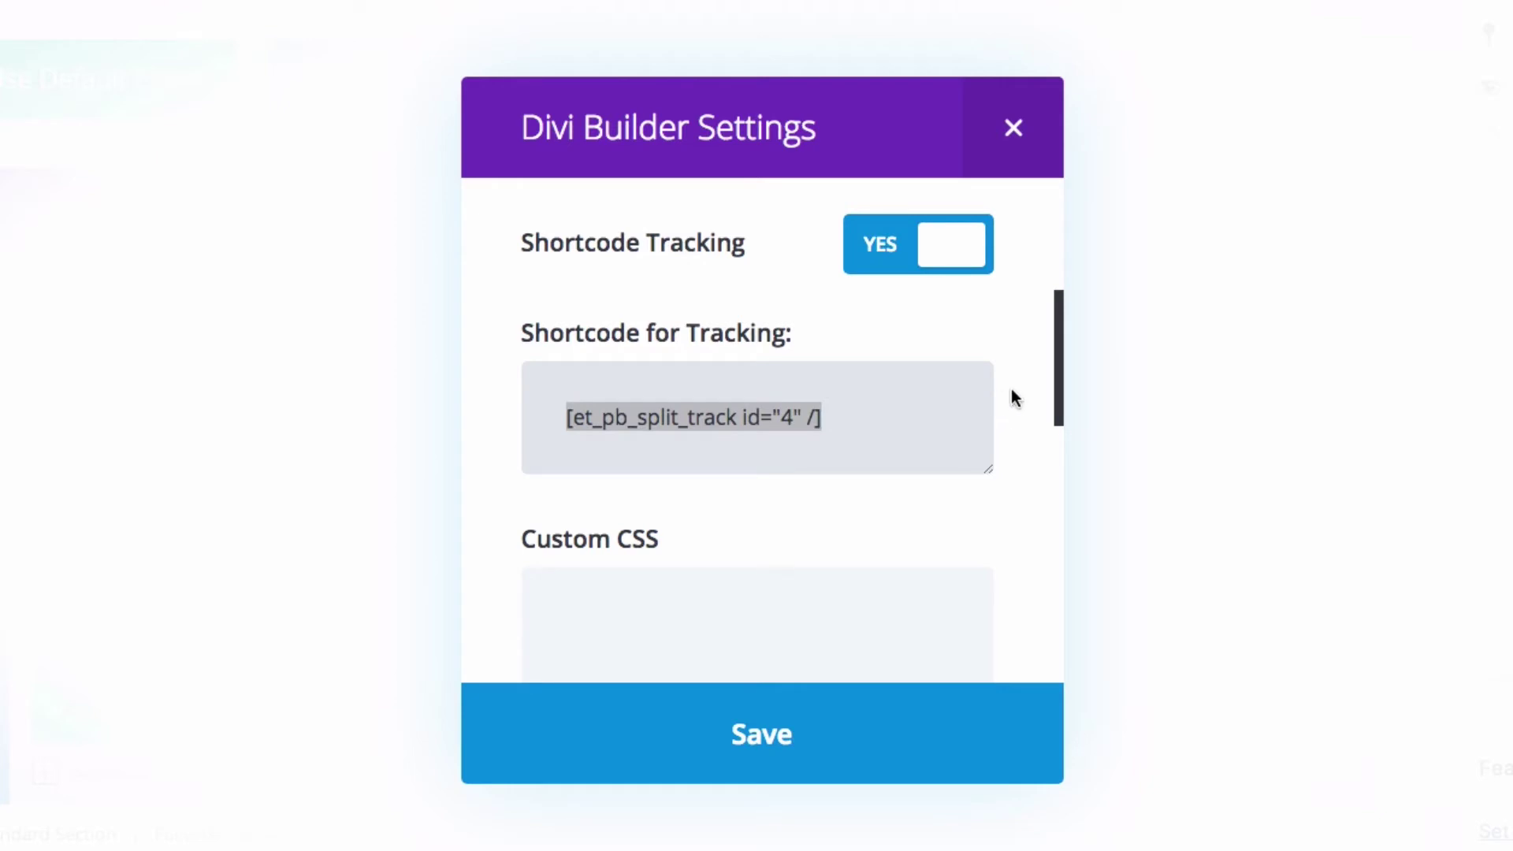
Set the split test's Bounce Rate Limit to 5 and save the Divi Builder settings.
click(848, 419)
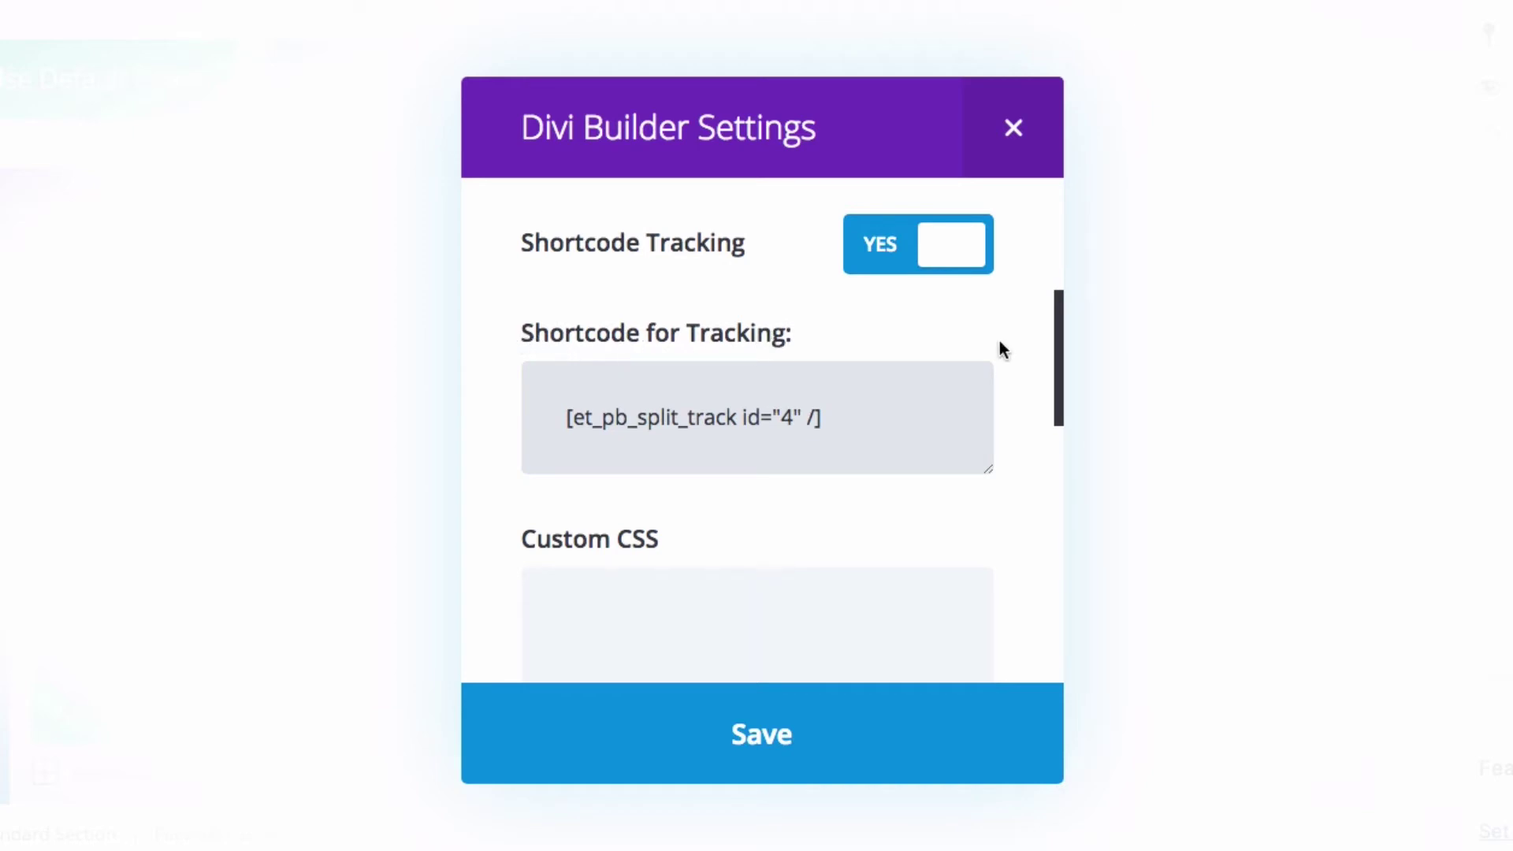
drag(1050, 342, 1062, 305)
click(1057, 266)
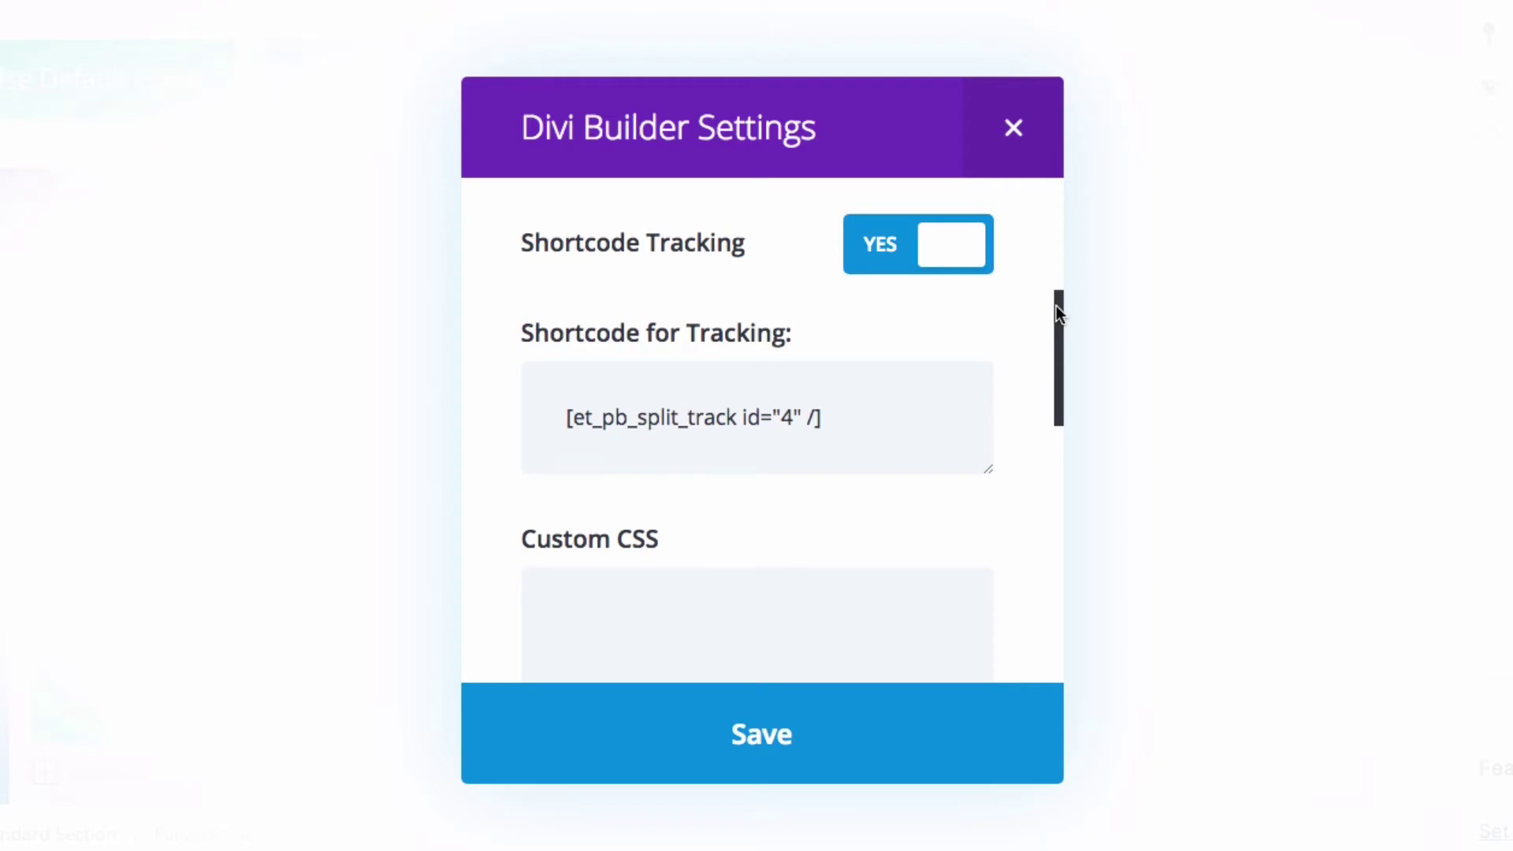
scroll(1056, 306, up, 5)
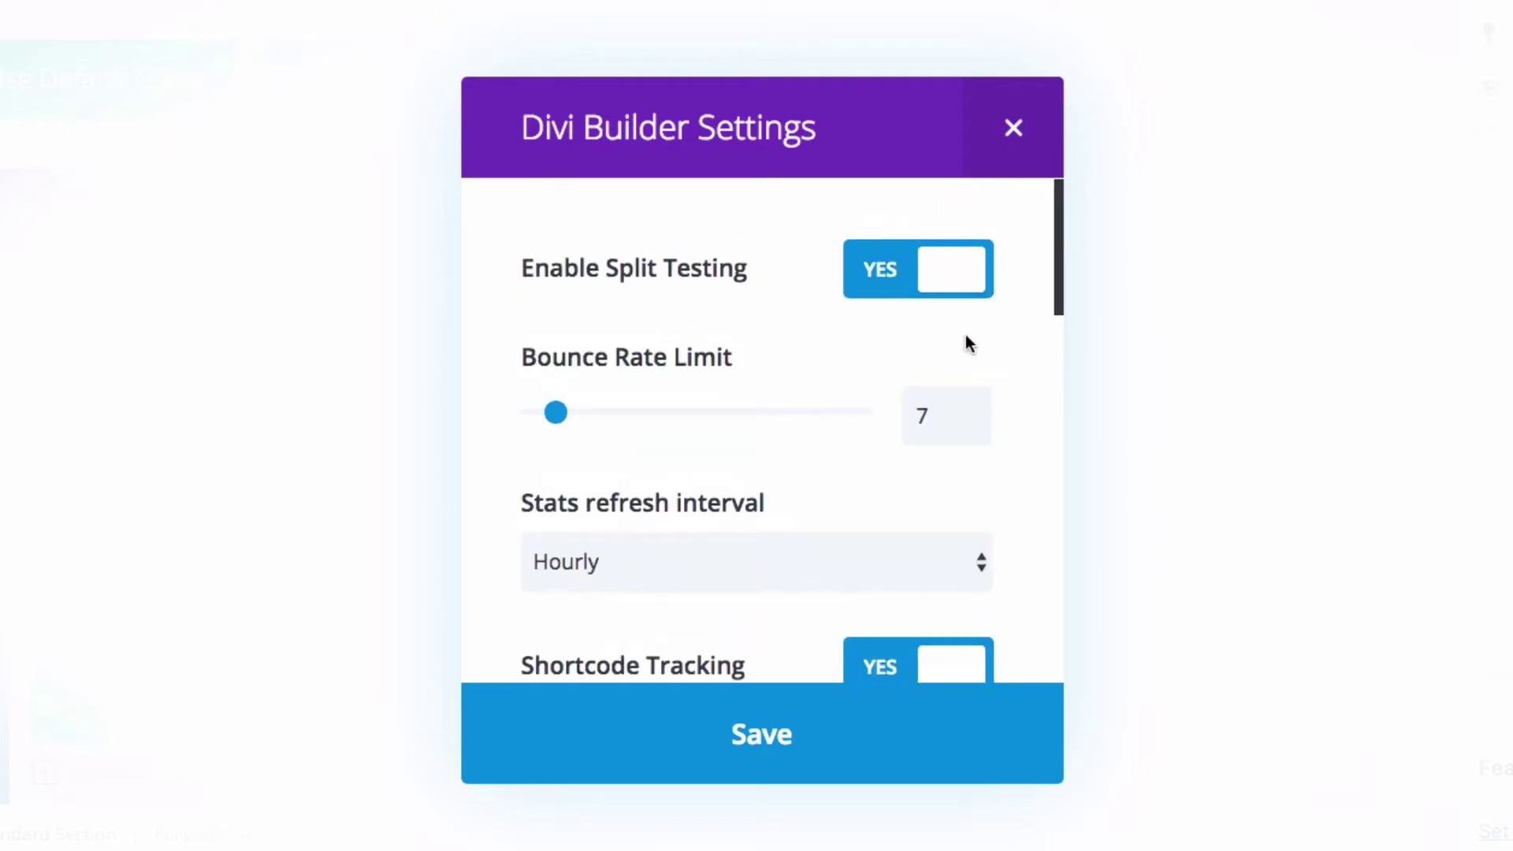
drag(555, 412, 543, 413)
click(753, 726)
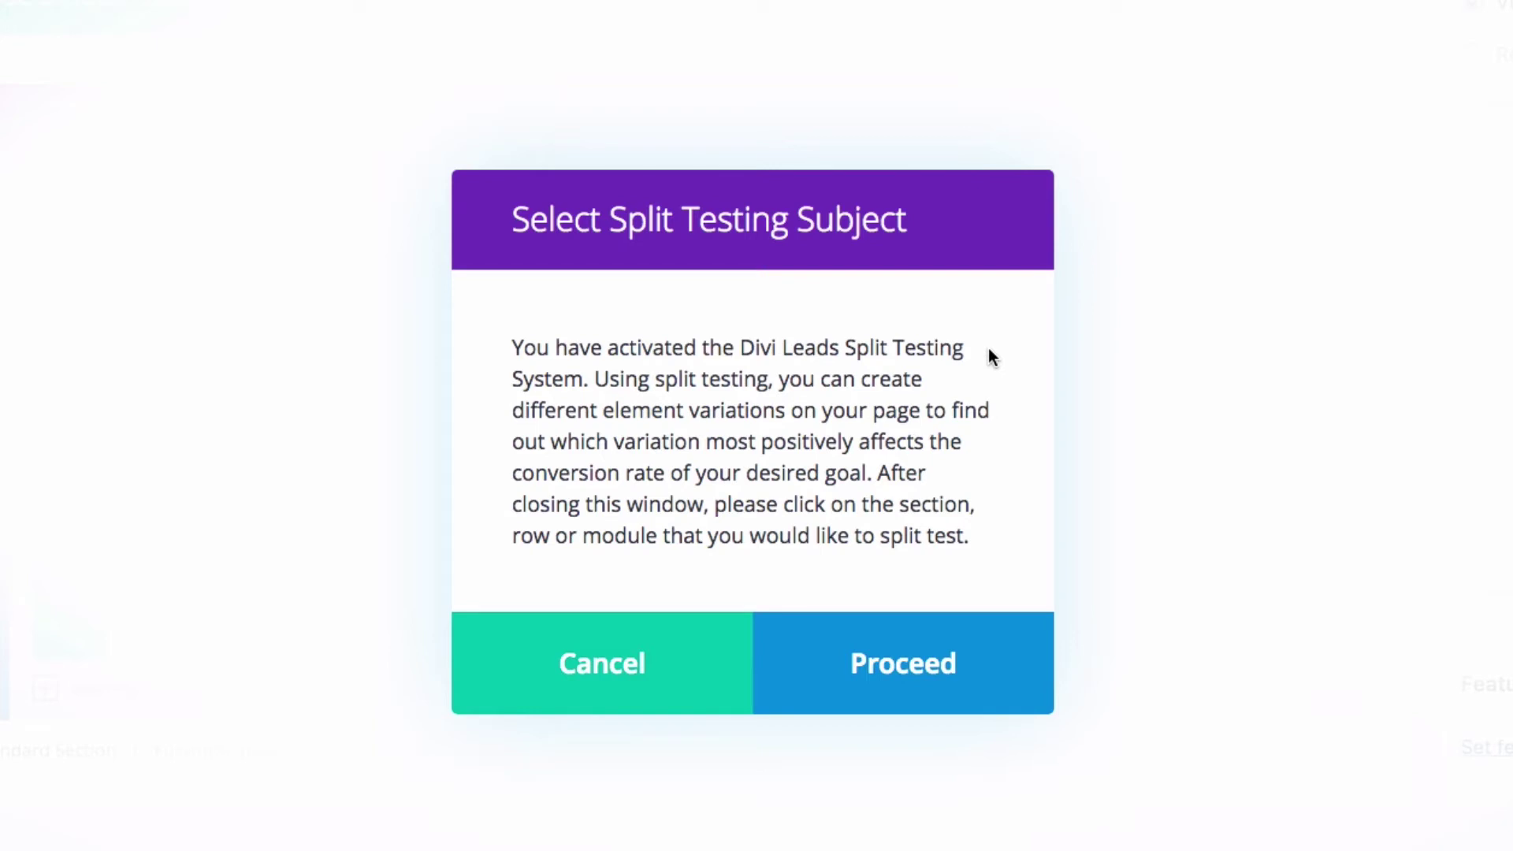
Proceed with the split test setup, choosing the Image module as the subject and the Button module as the goal.
click(877, 666)
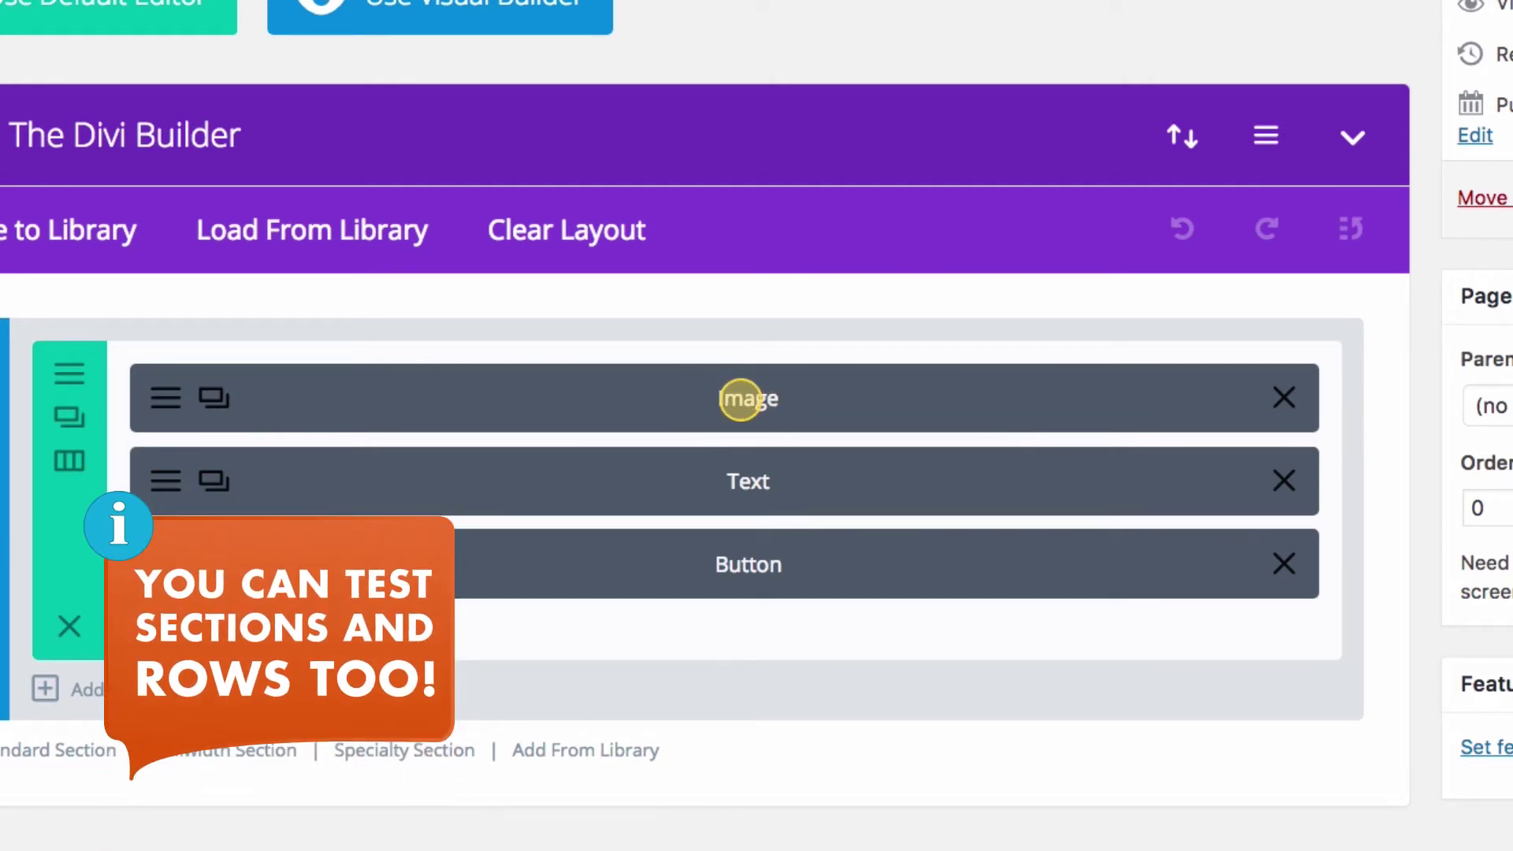
click(733, 396)
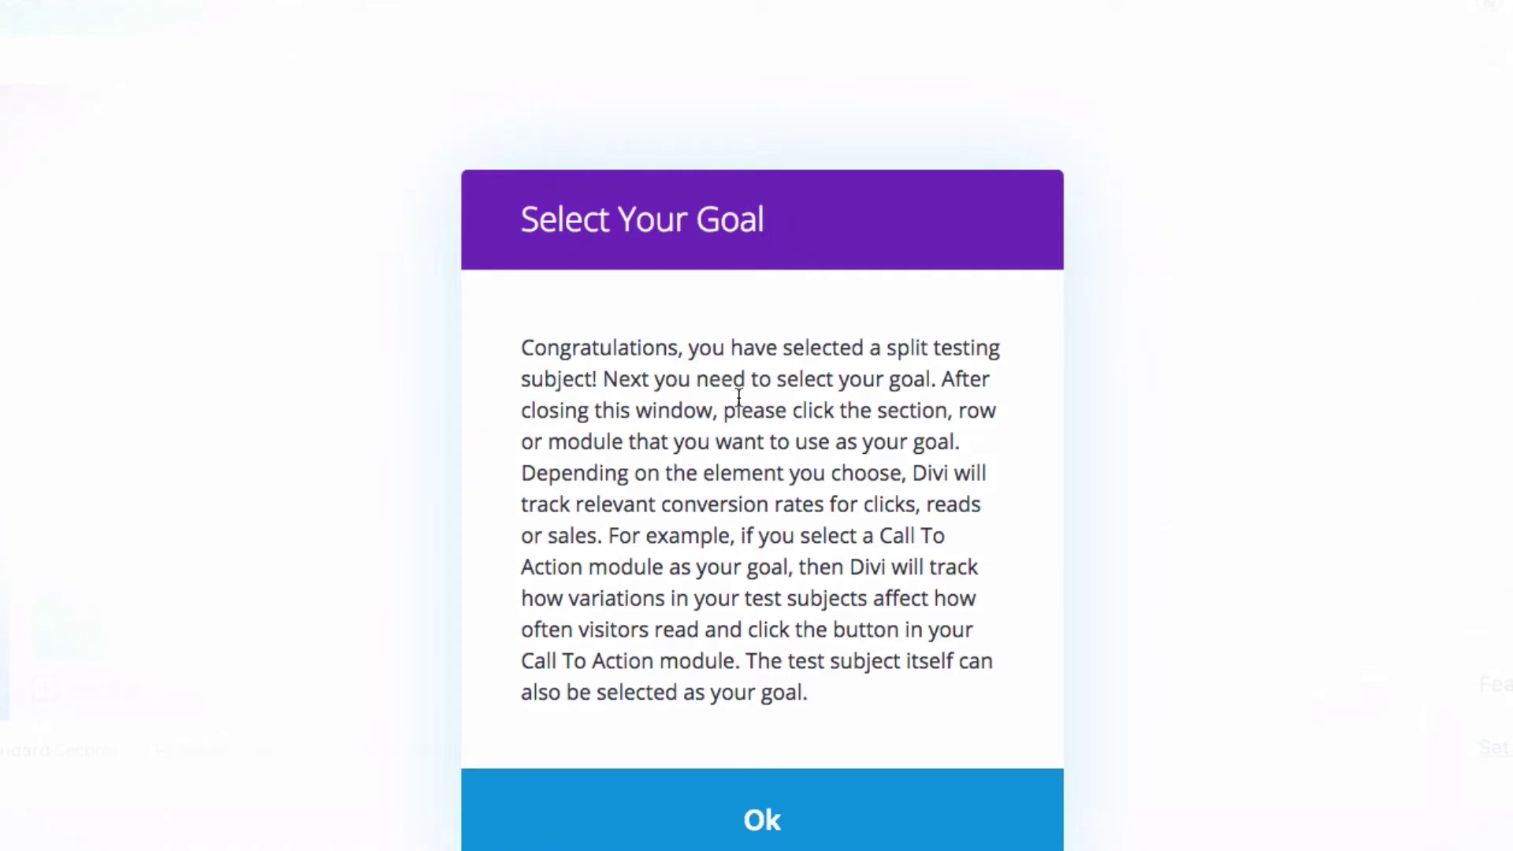
click(727, 797)
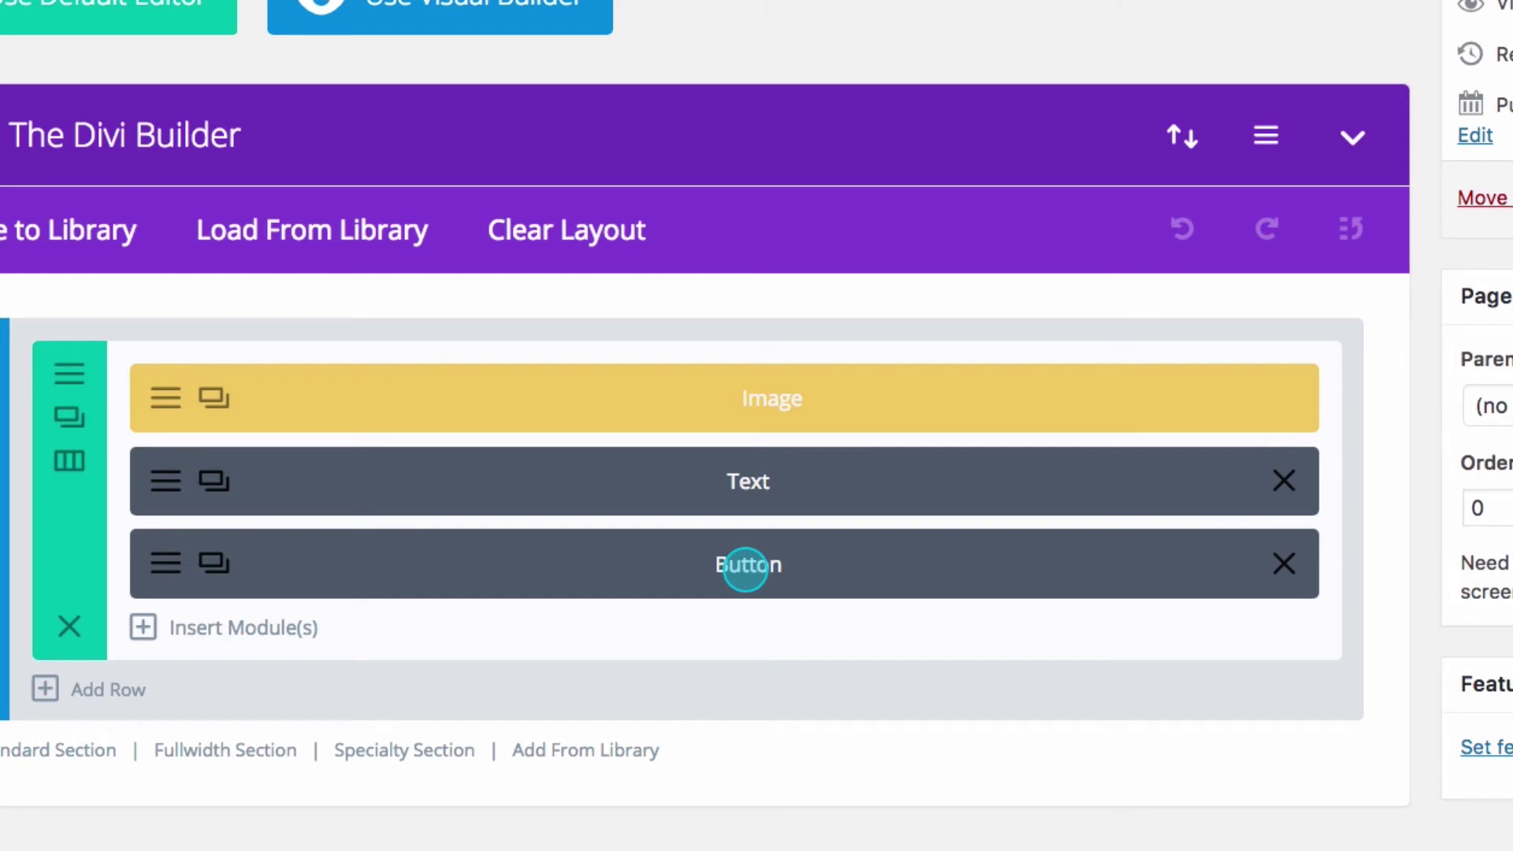
click(741, 565)
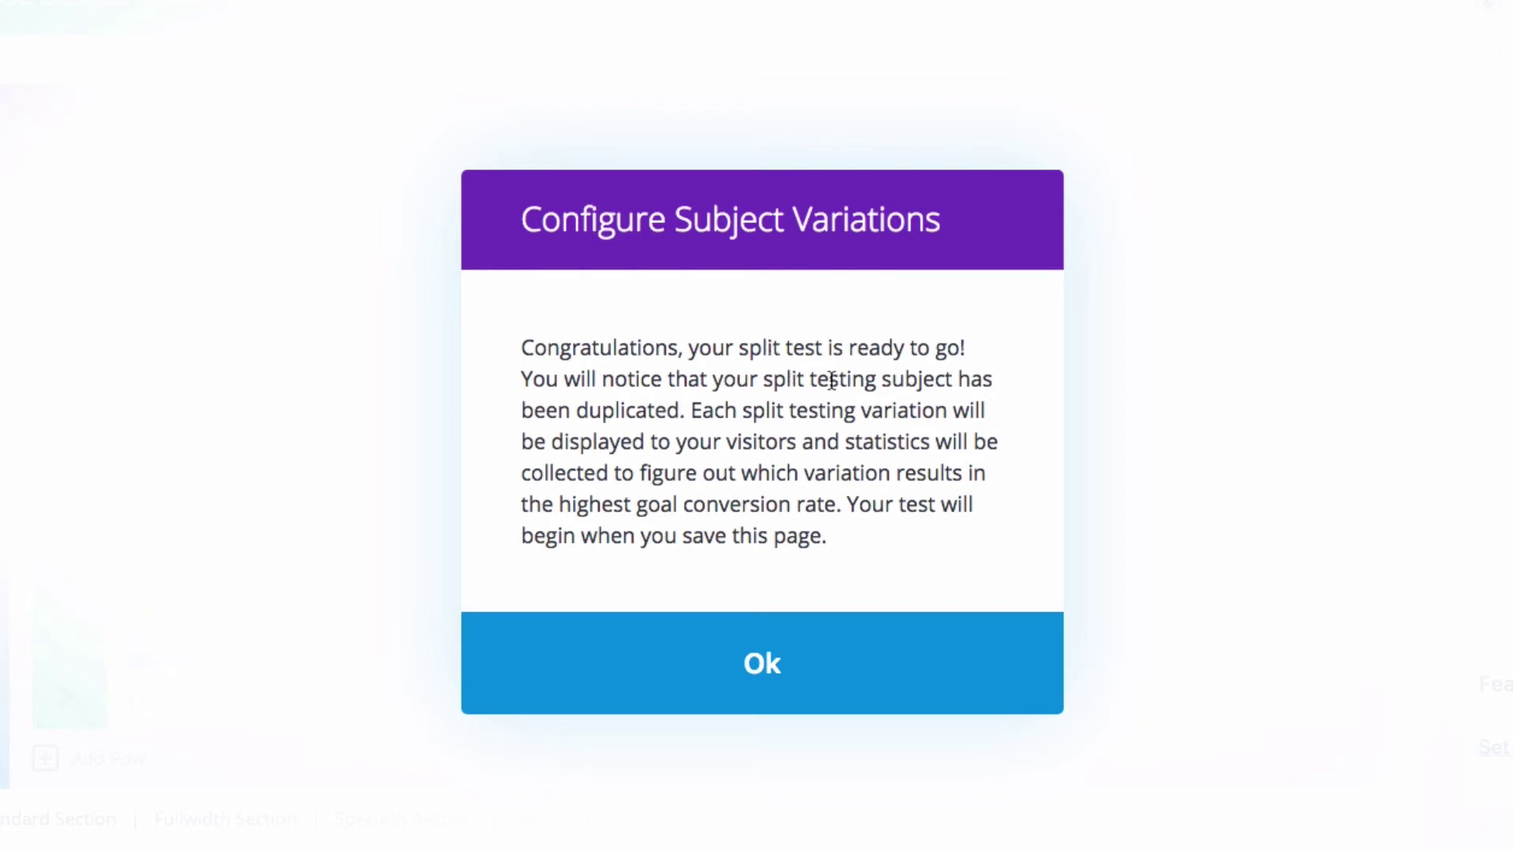
click(746, 659)
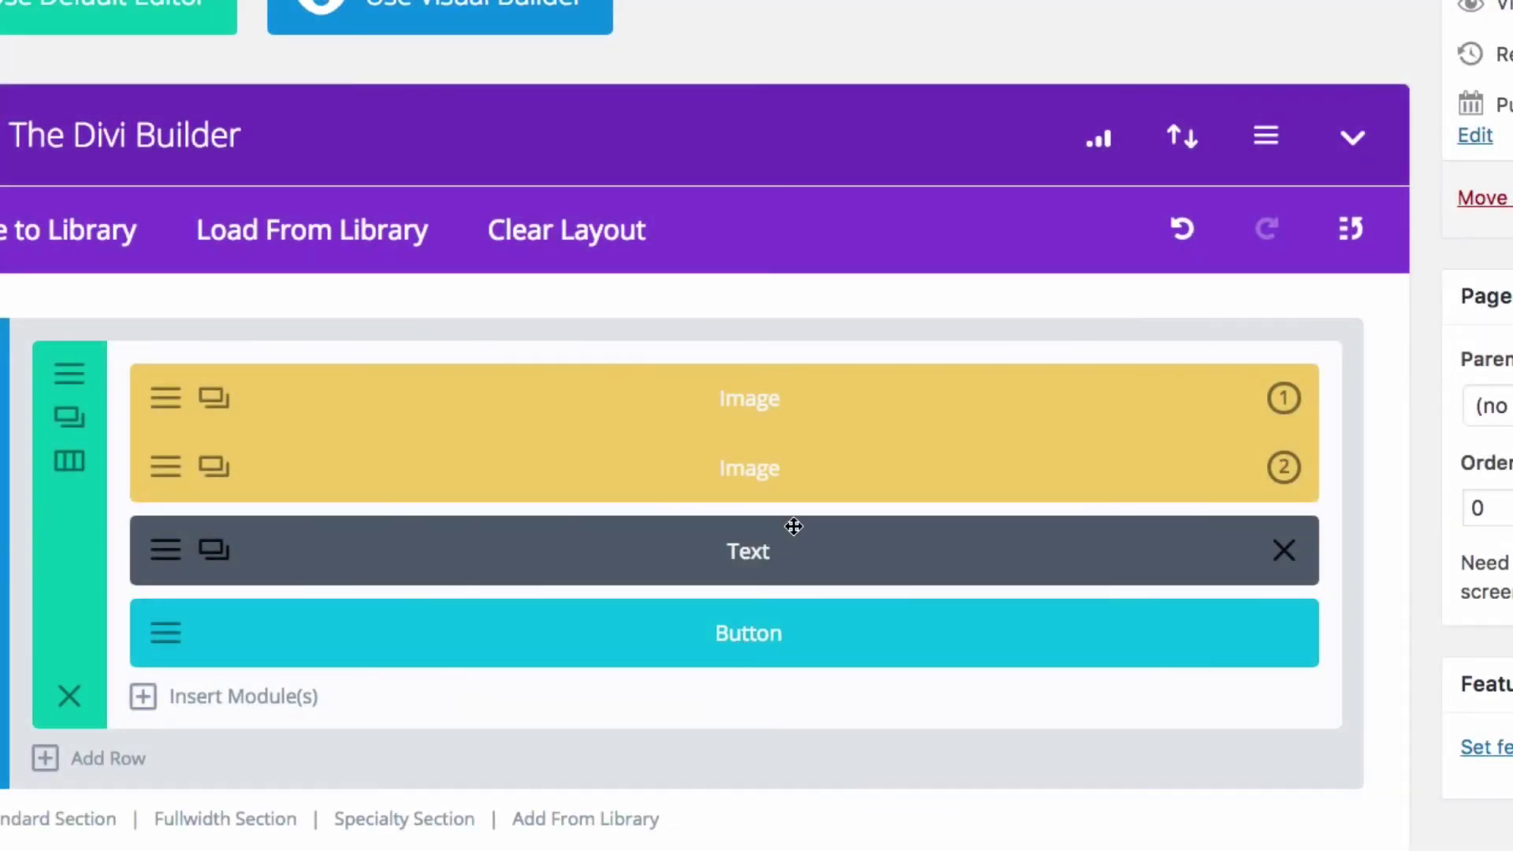
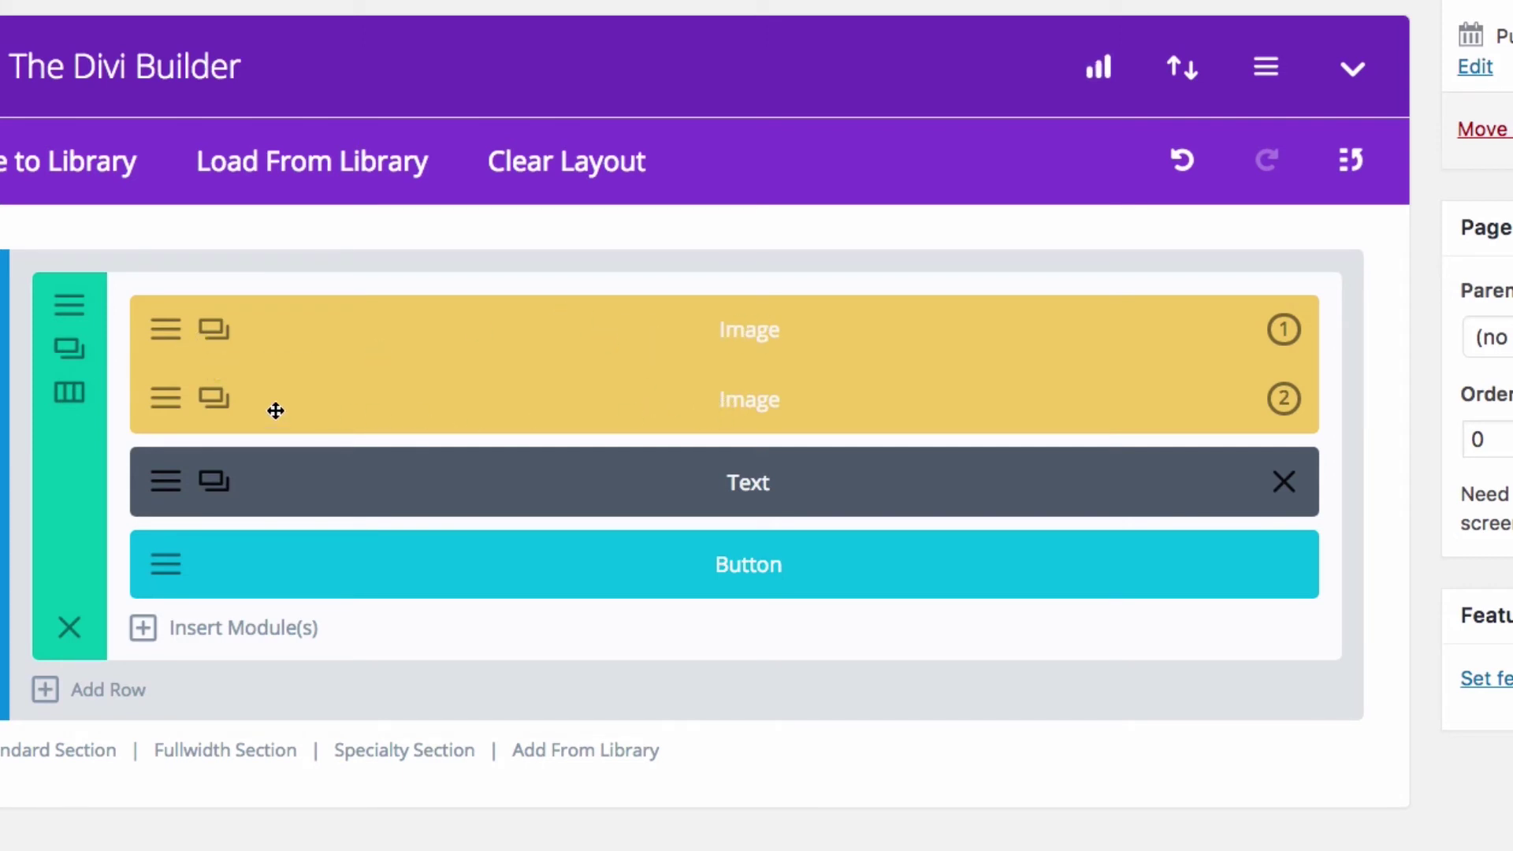
Replace the picture in the second Image variation with the wide-cropped JavaScript & jQuery book photo from the media library, and save the module.
click(169, 403)
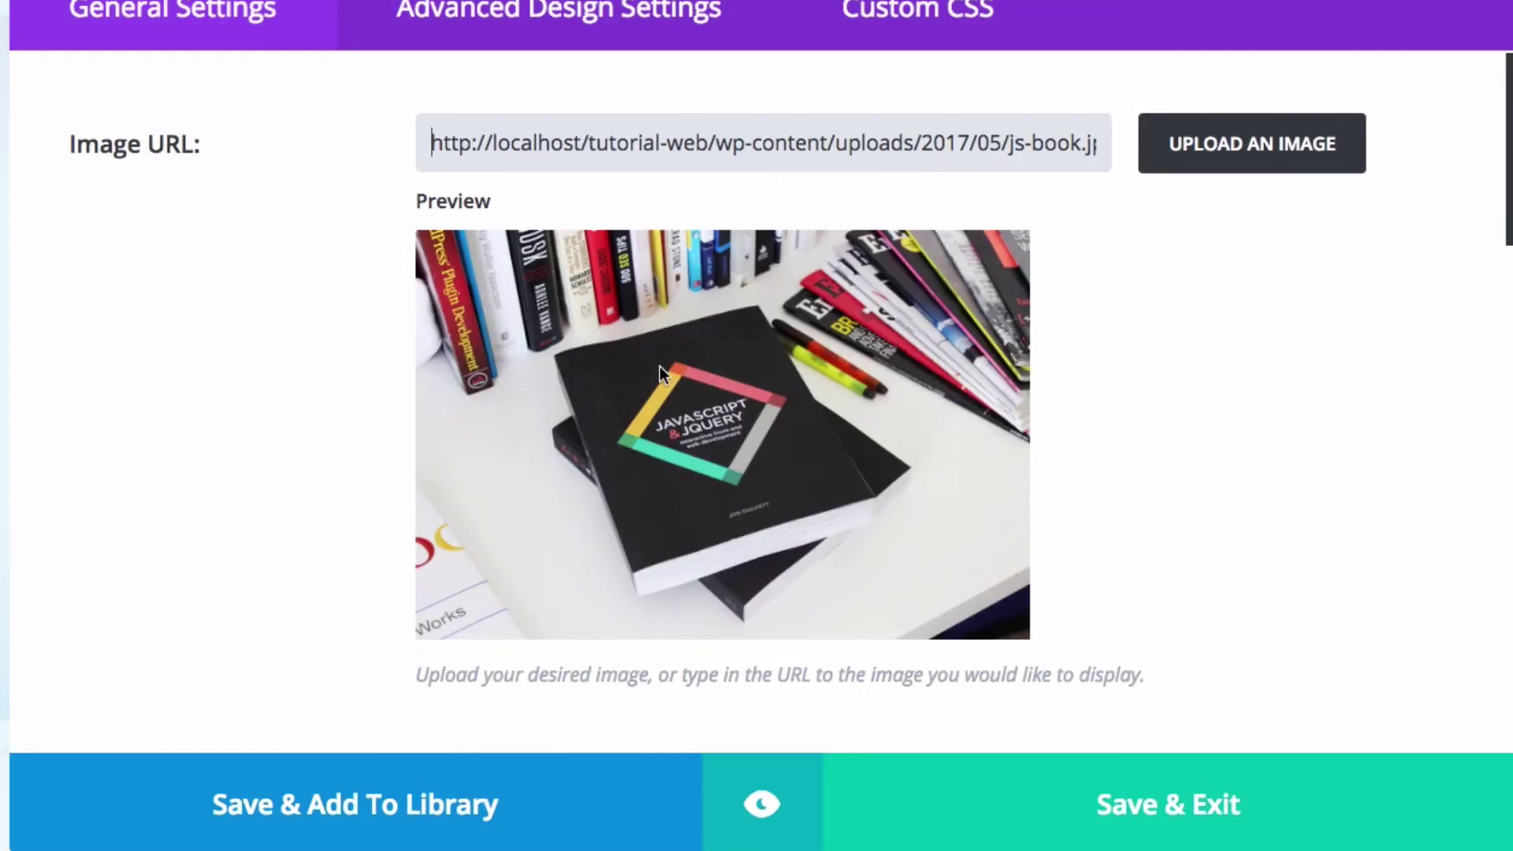
click(1222, 144)
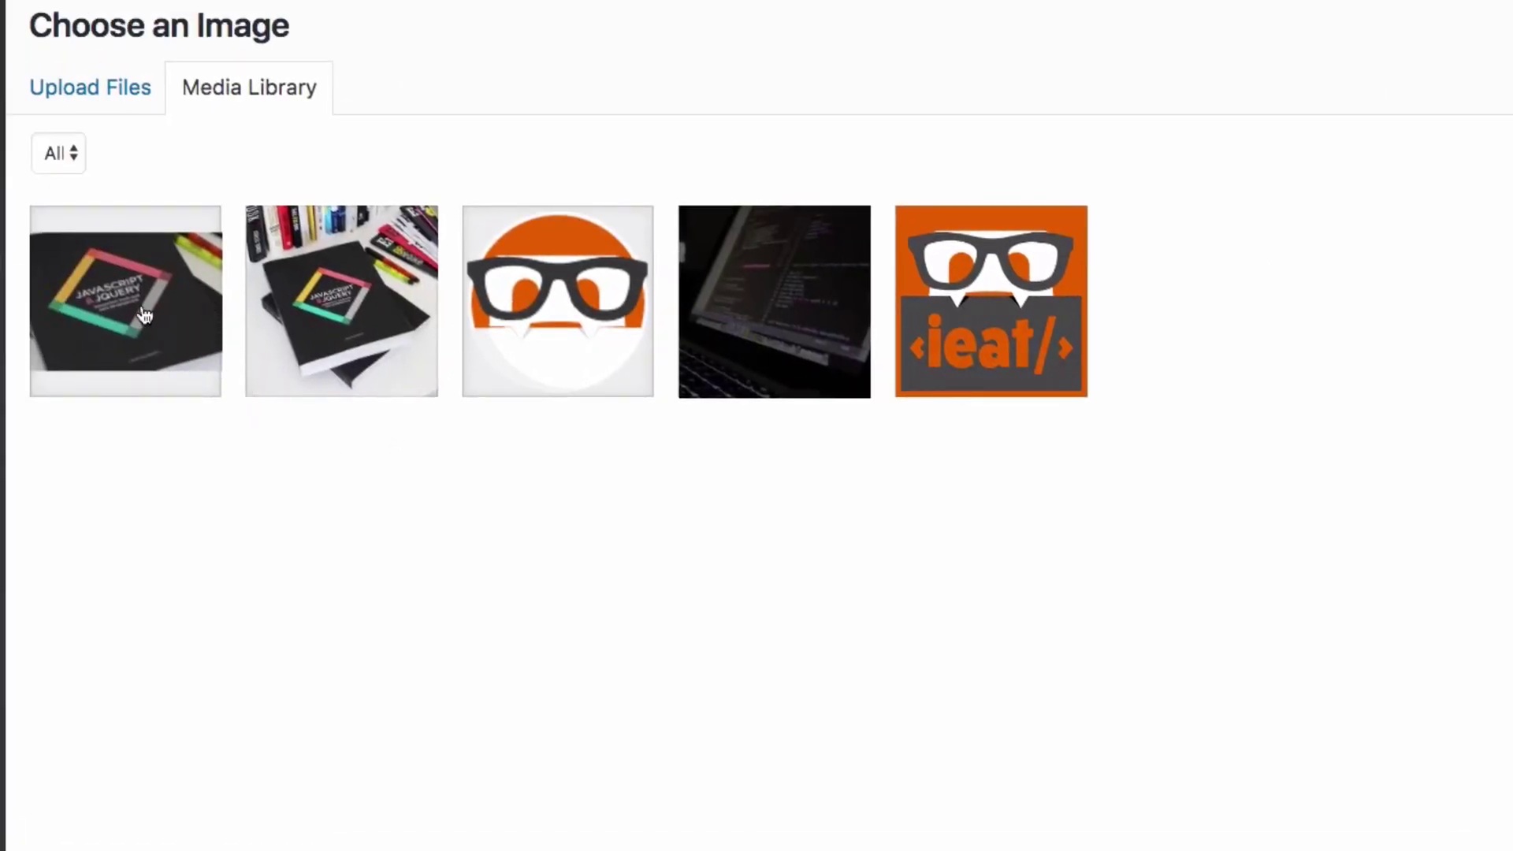
click(145, 315)
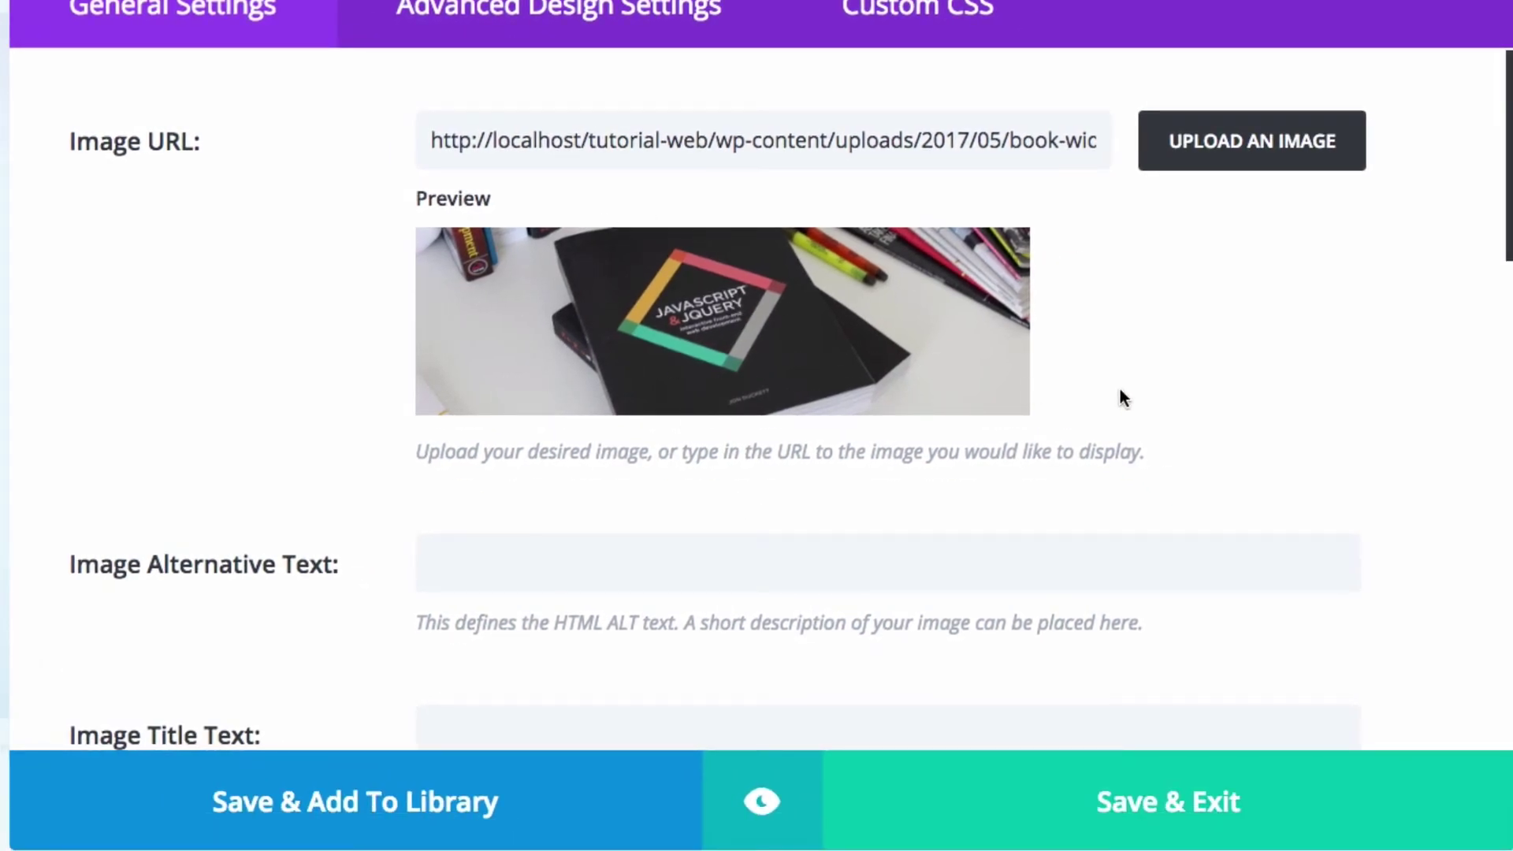
click(1125, 803)
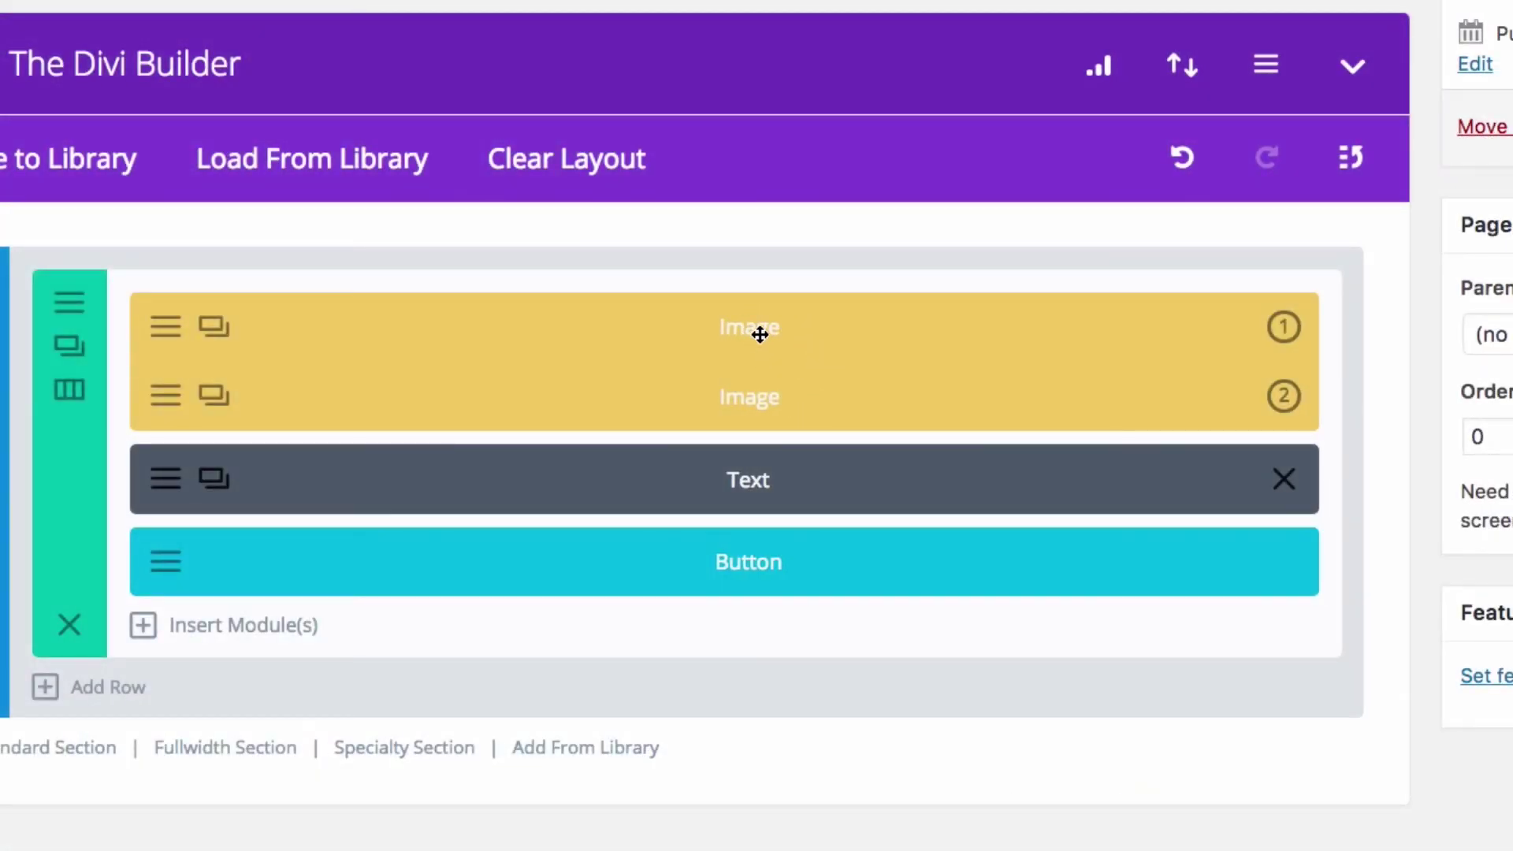
Preview the first Image variation and examine both book images, the text and the Buy Now! button.
right_click(760, 335)
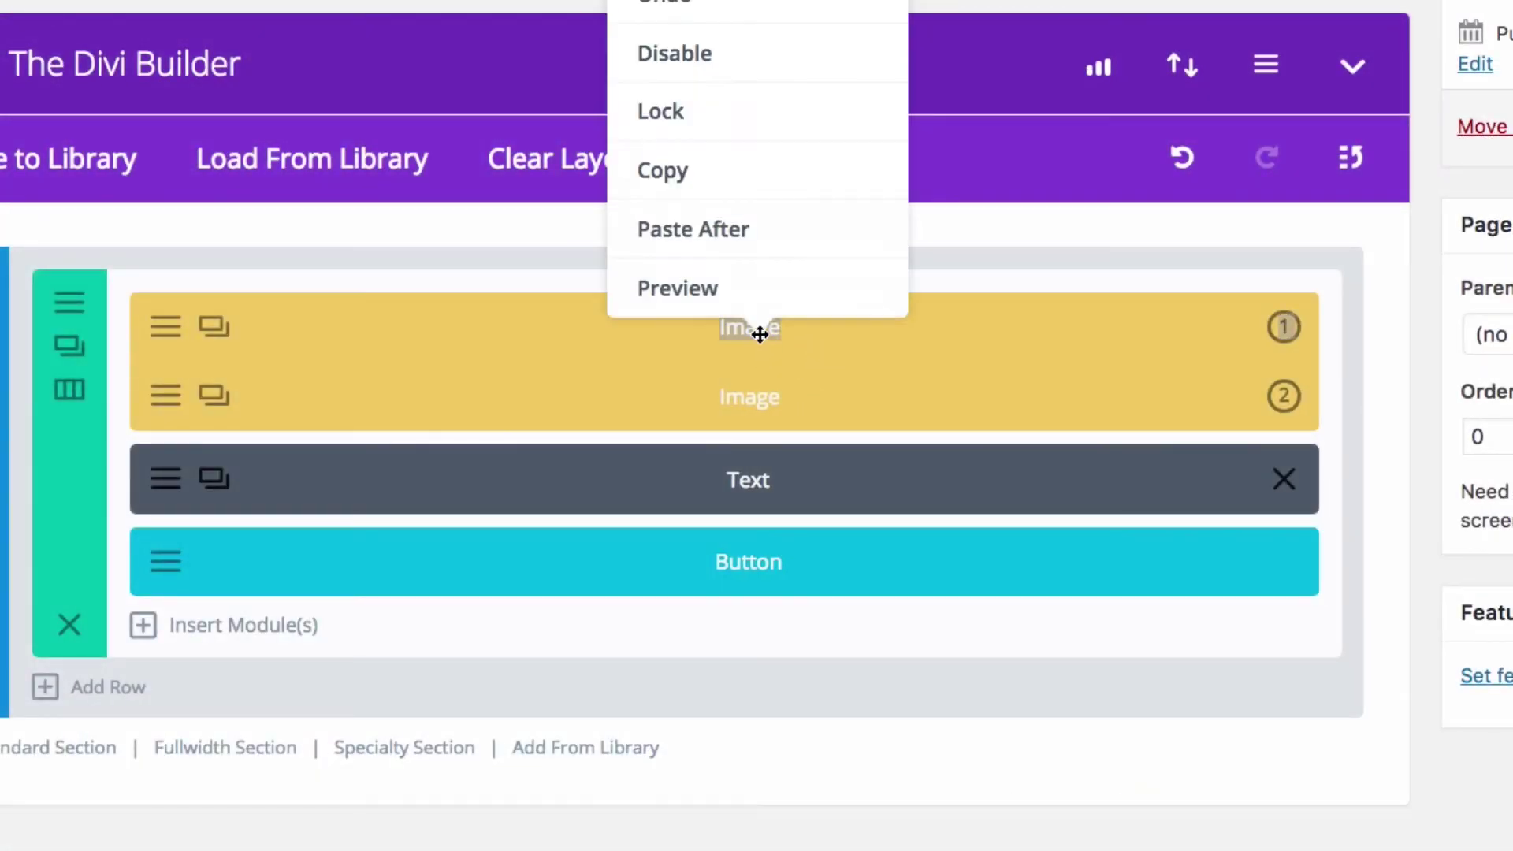
click(677, 298)
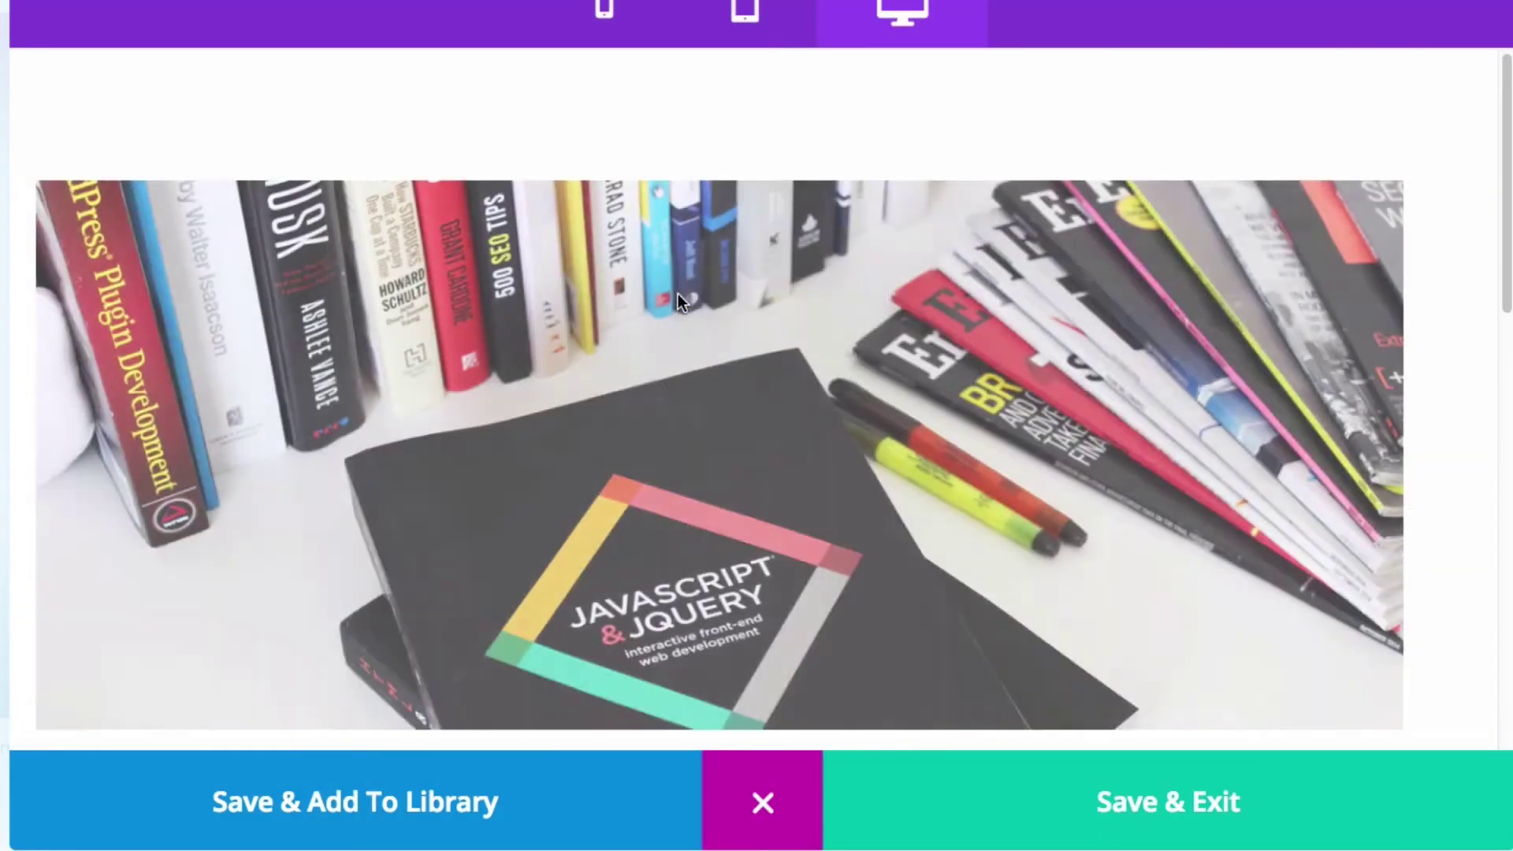
scroll(1488, 268, down, 6)
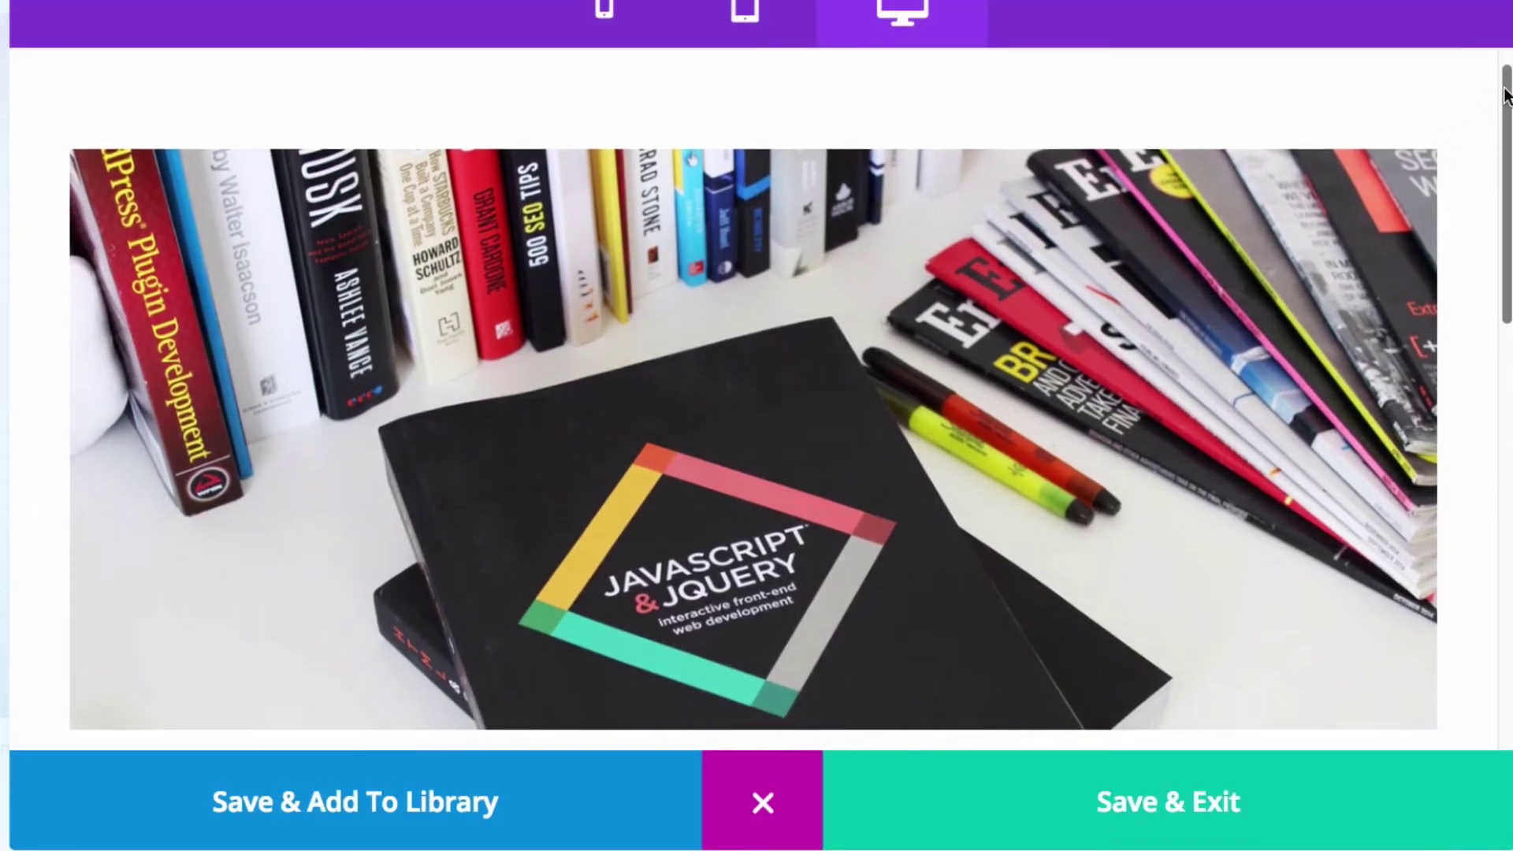
scroll(1488, 278, down, 6)
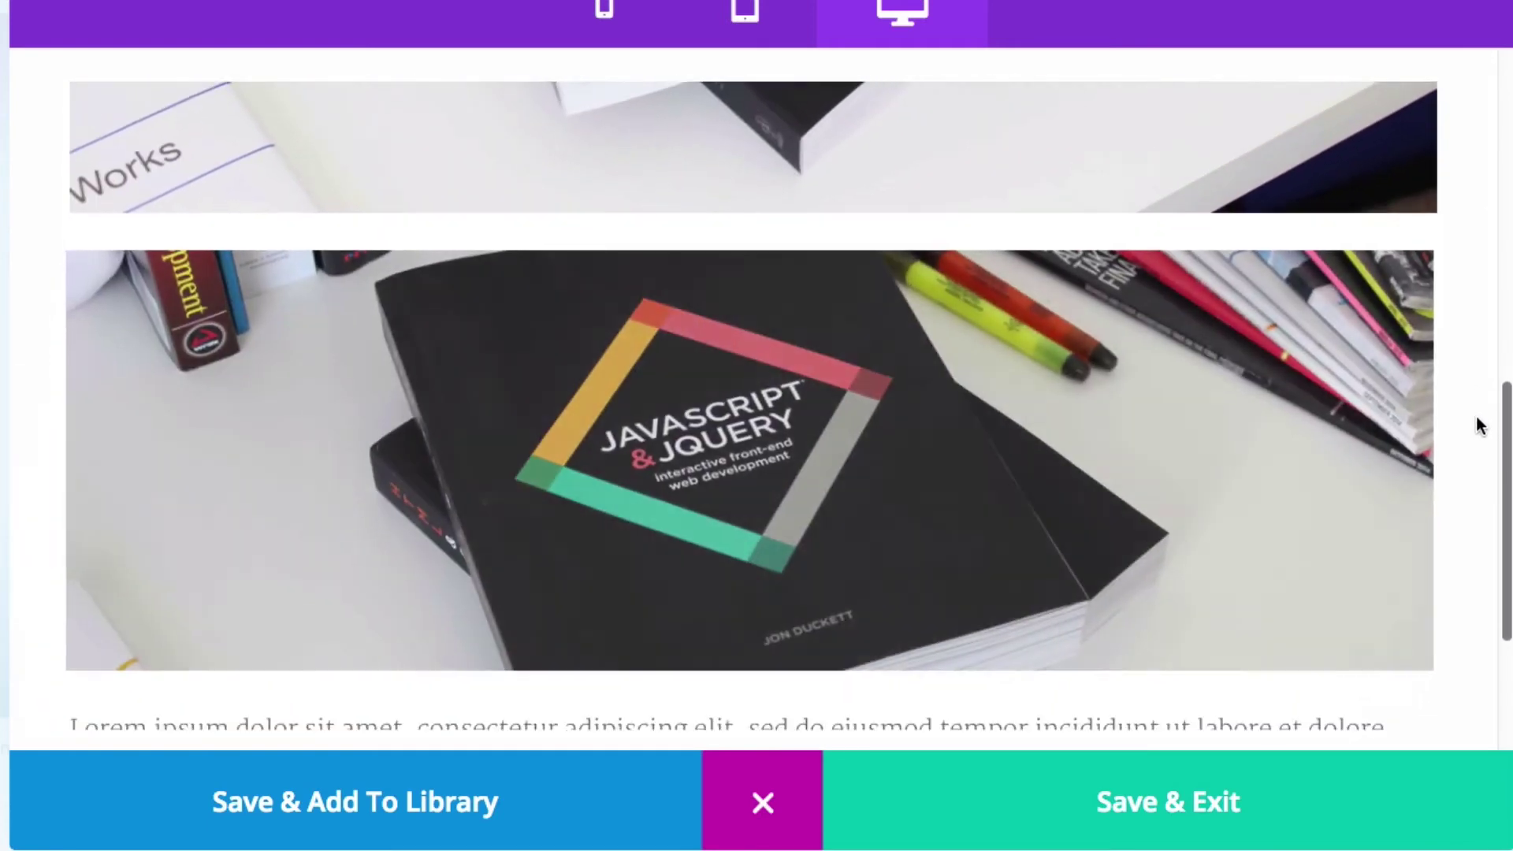
scroll(1478, 414, up, 8)
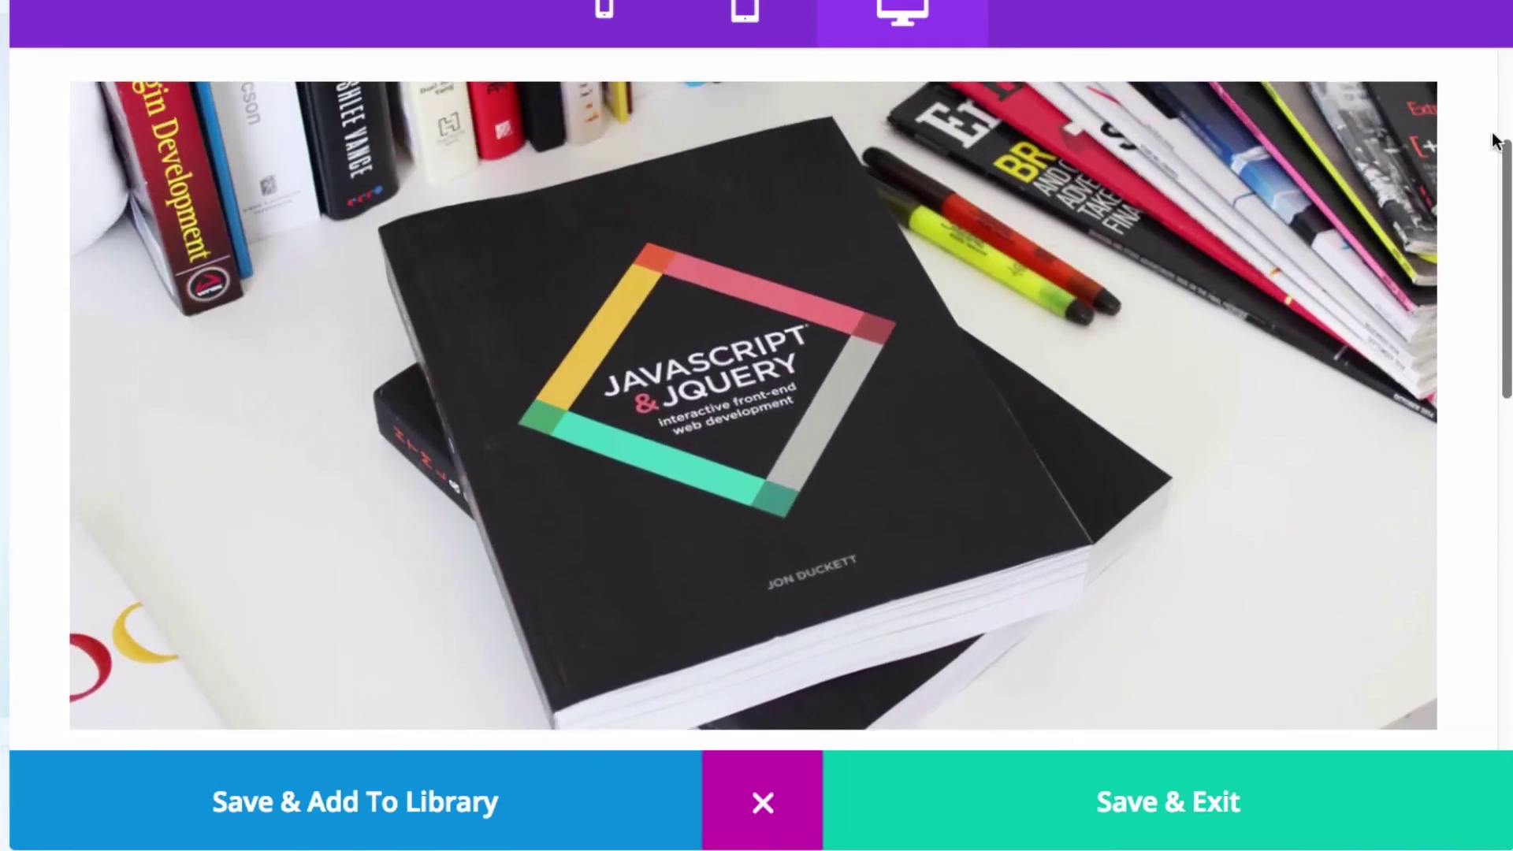
drag(1495, 140, 1486, 517)
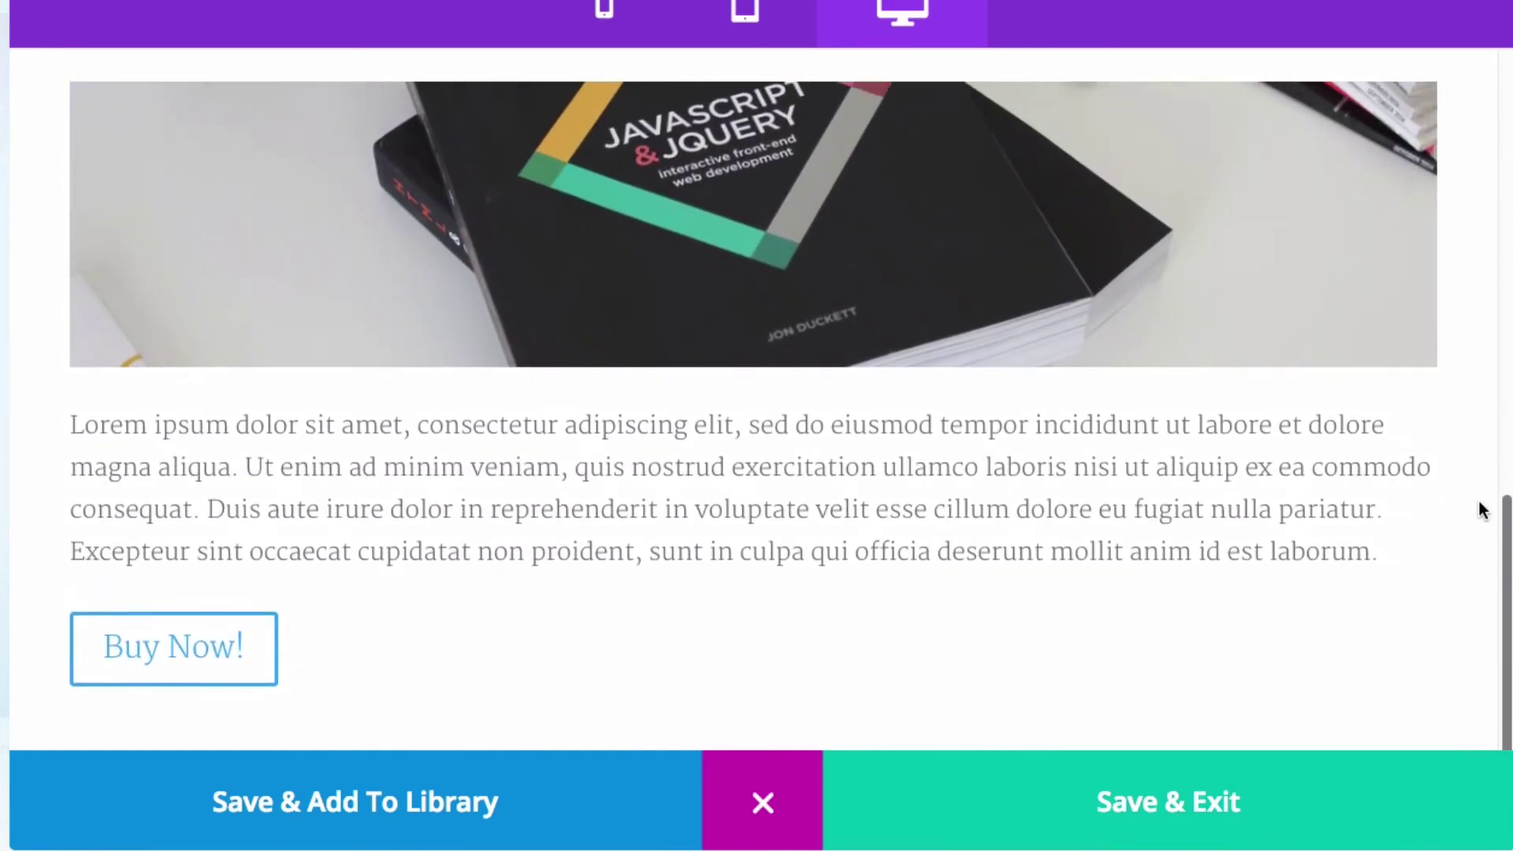
drag(75, 445, 365, 629)
drag(102, 666, 264, 672)
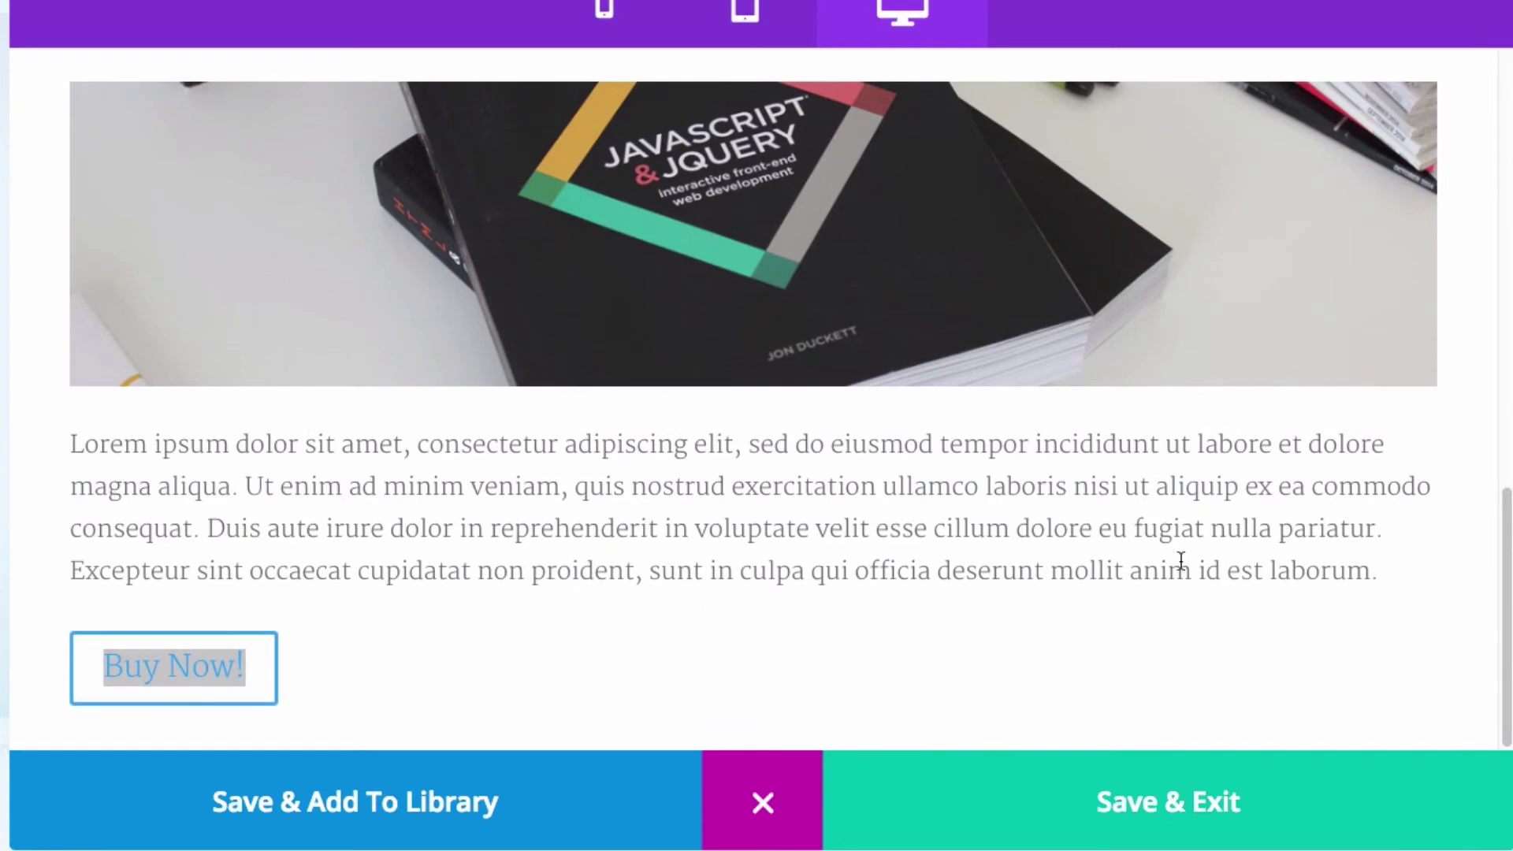
click(1340, 556)
drag(1505, 497, 1499, 337)
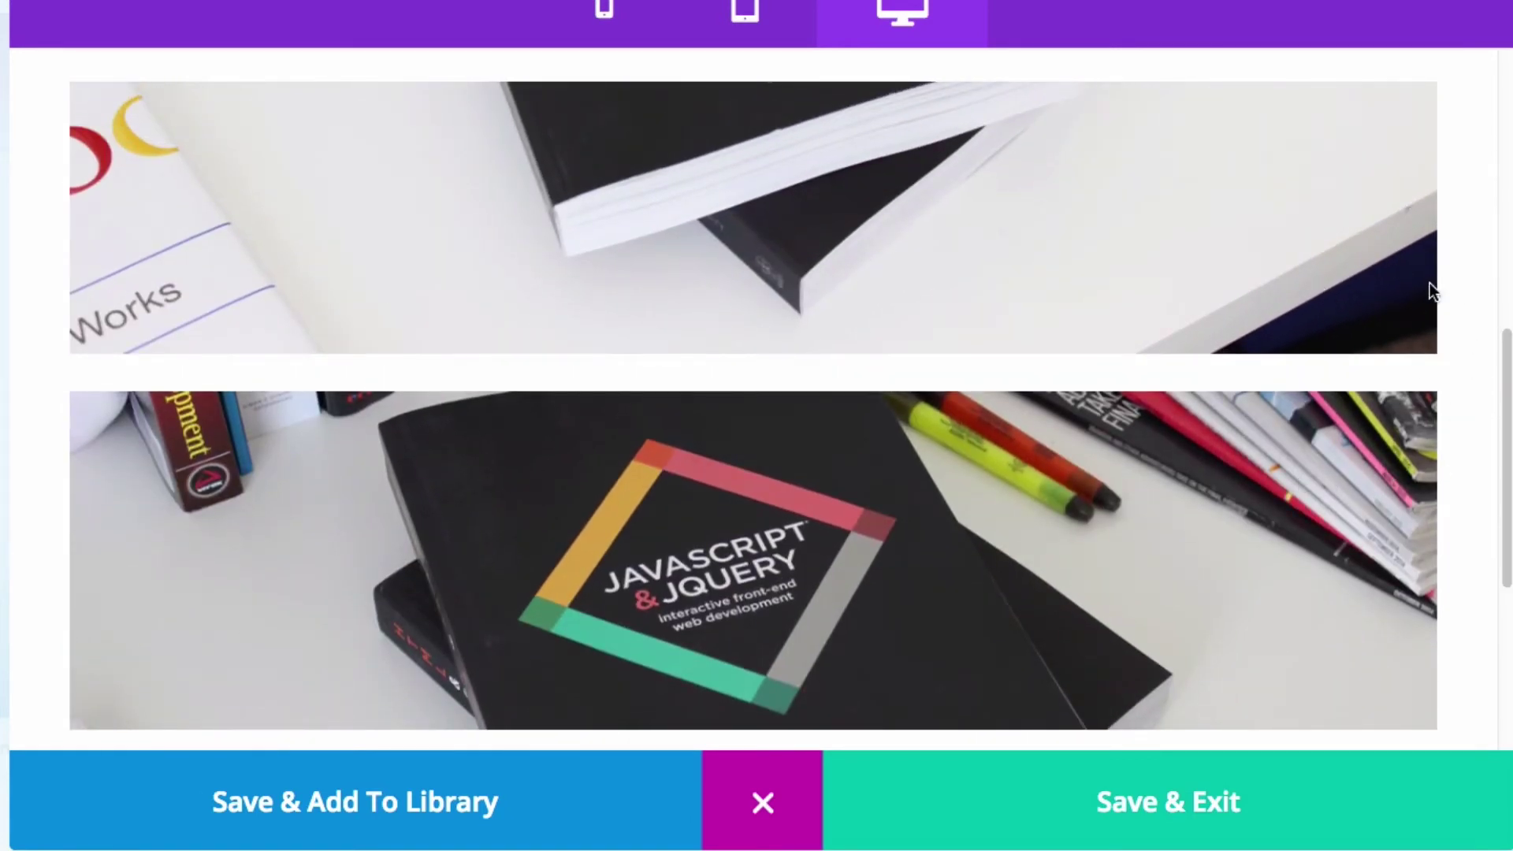
drag(1501, 354, 1497, 296)
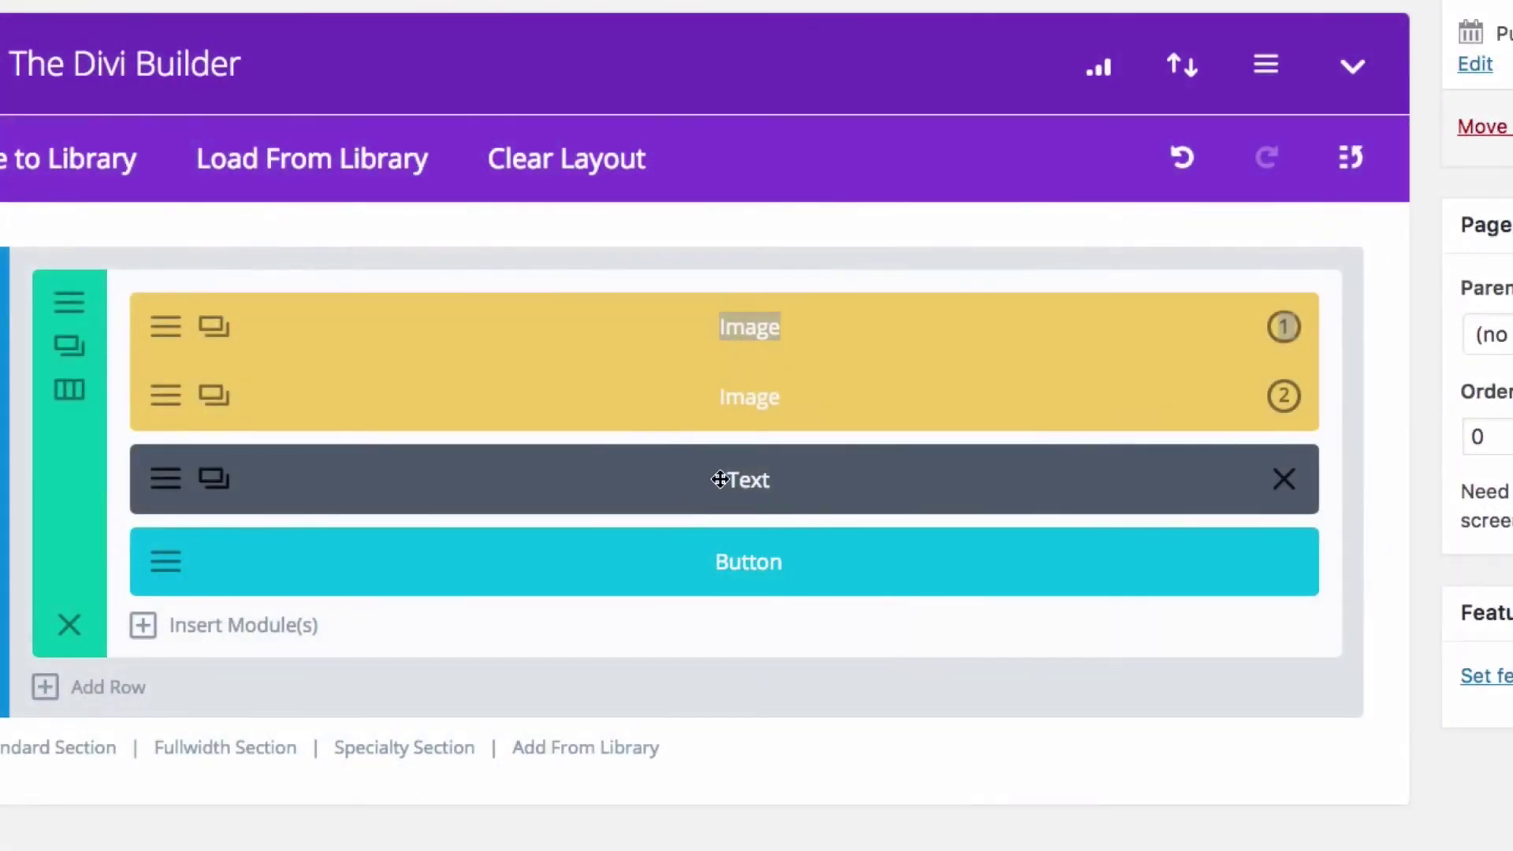
Rename the second Image variation to "Image wide".
right_click(778, 400)
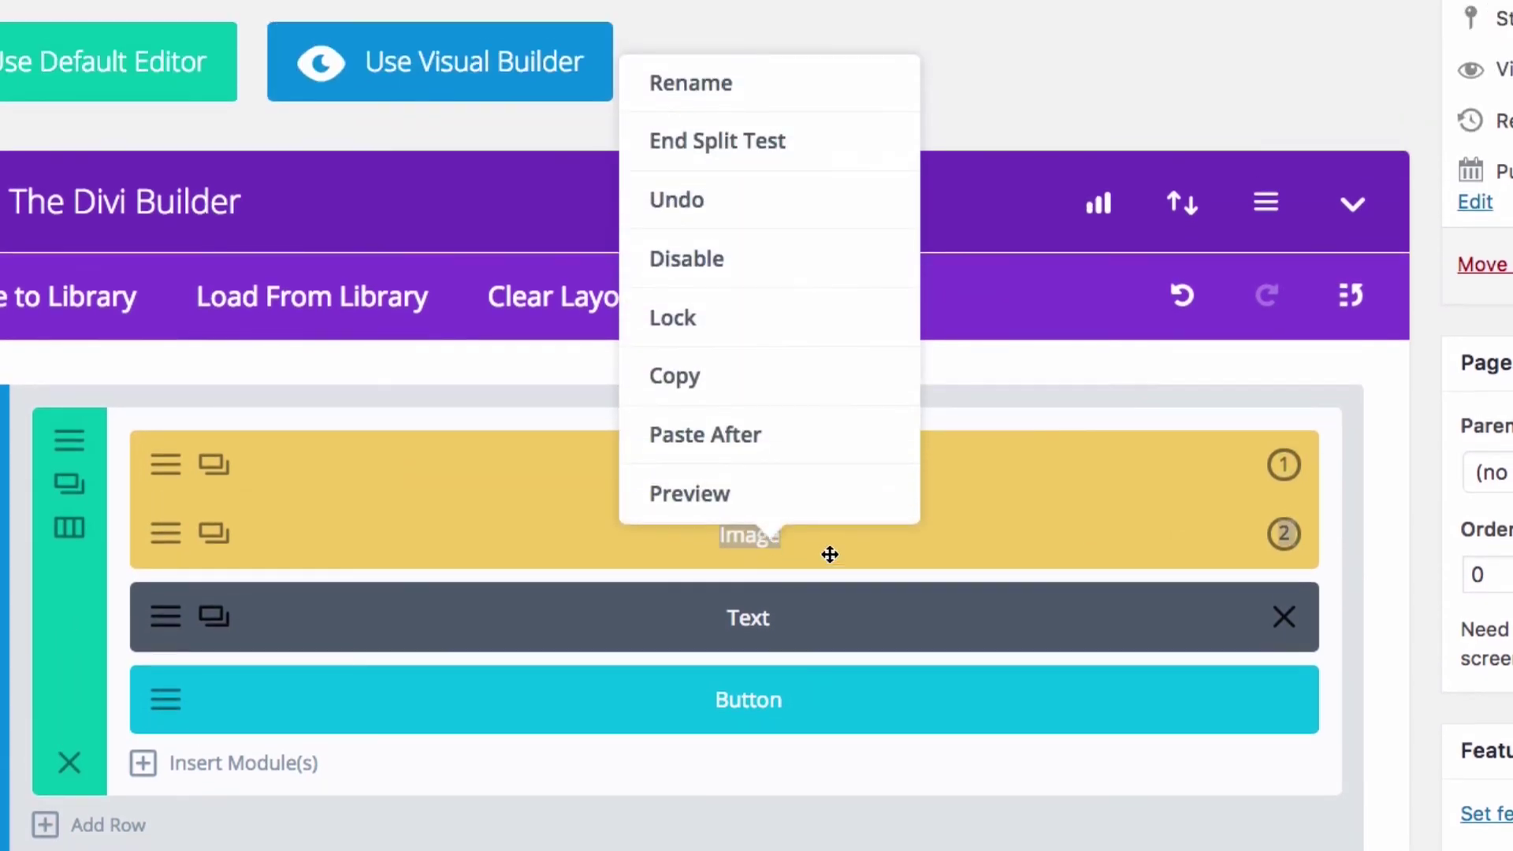
click(702, 93)
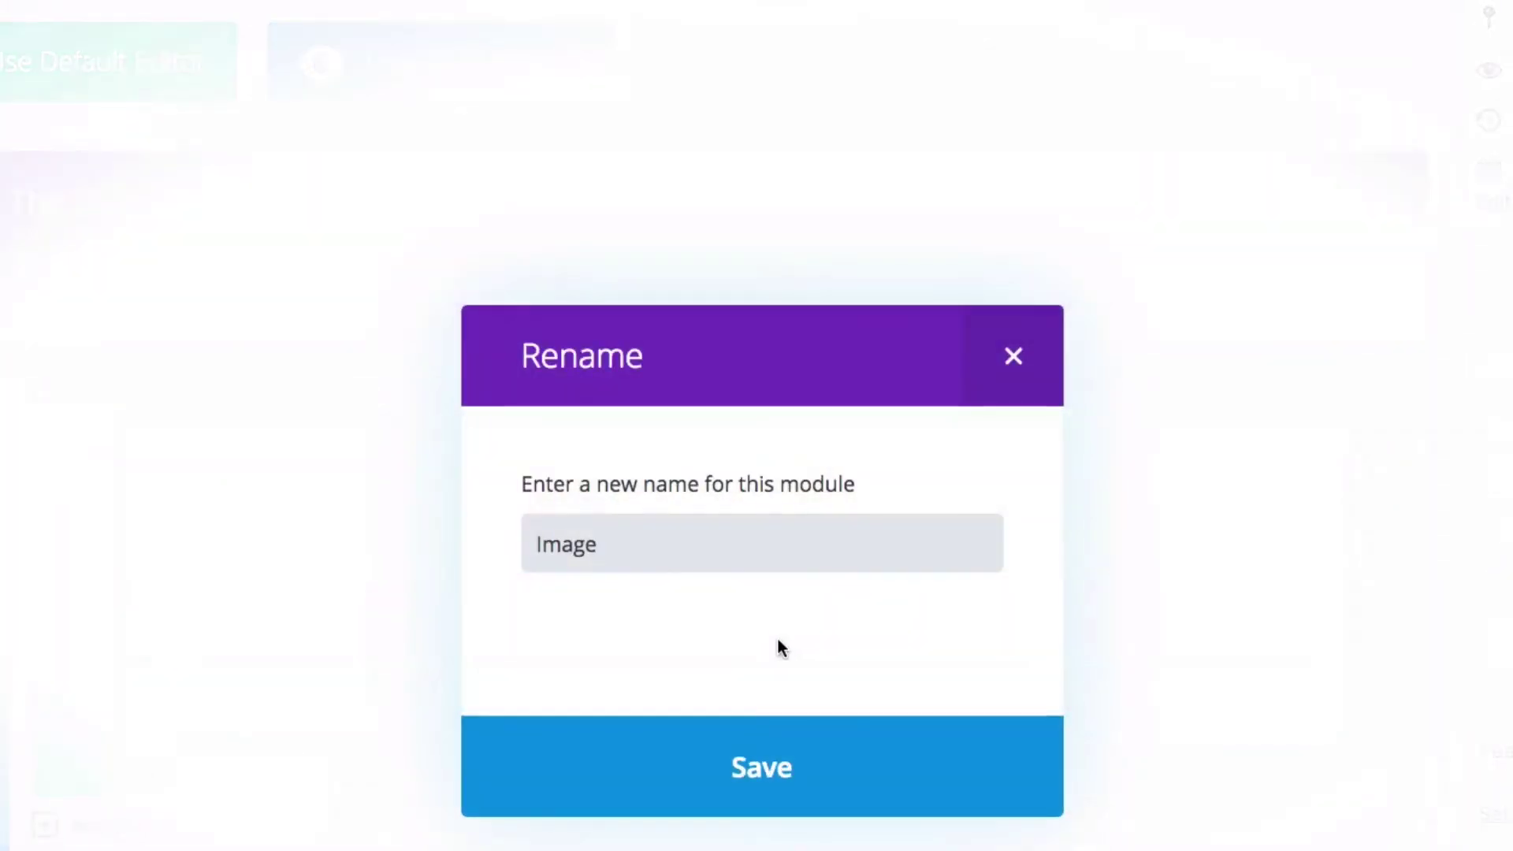
click(682, 555)
text(wide)
click(726, 767)
Rename the first Image variation to "Image big" and update the Home page.
right_click(791, 458)
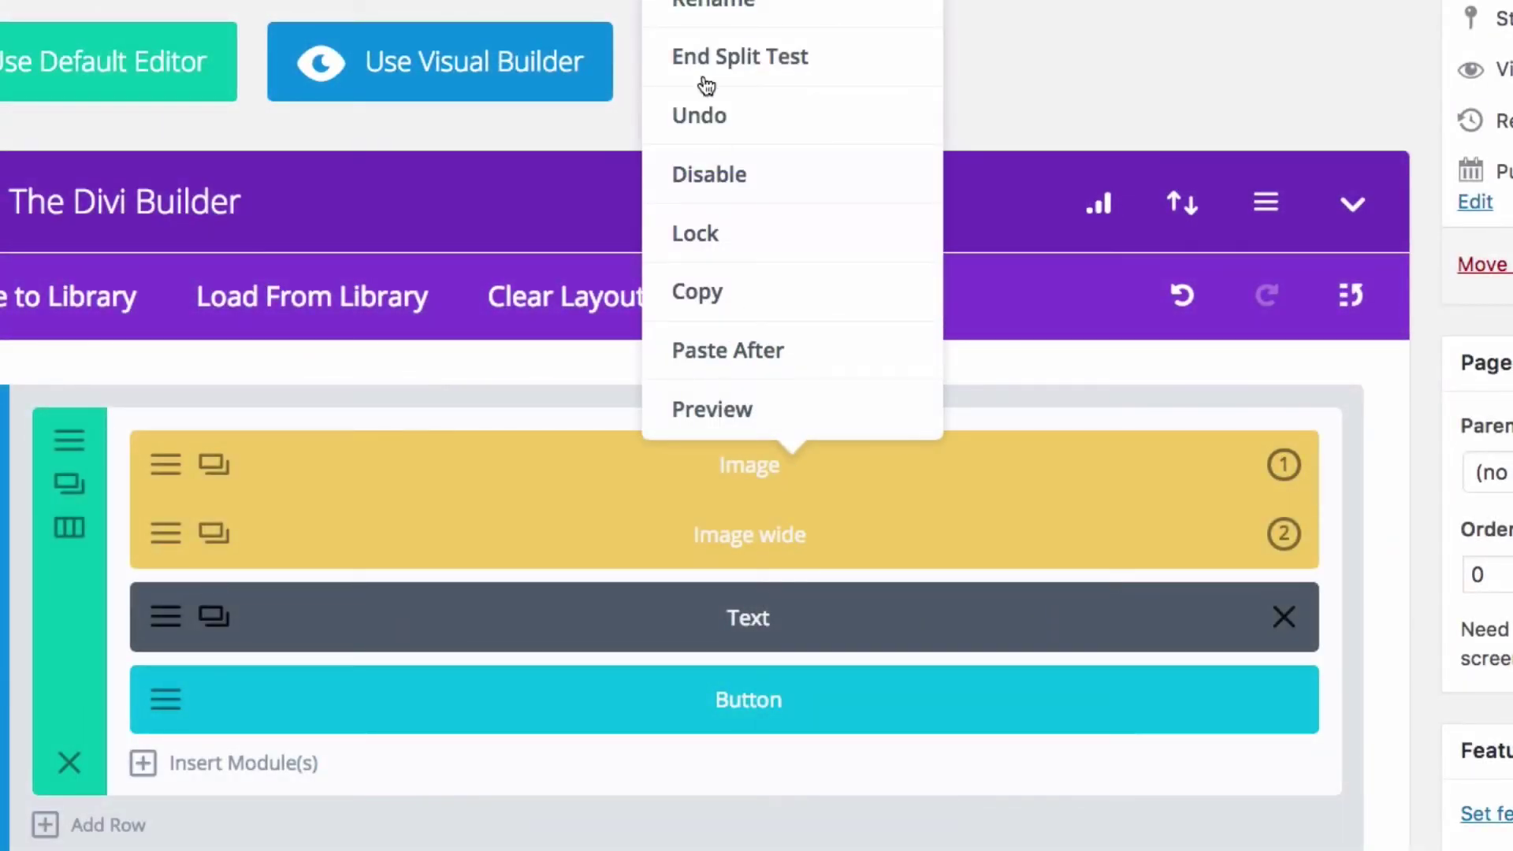
click(700, 8)
text(b)
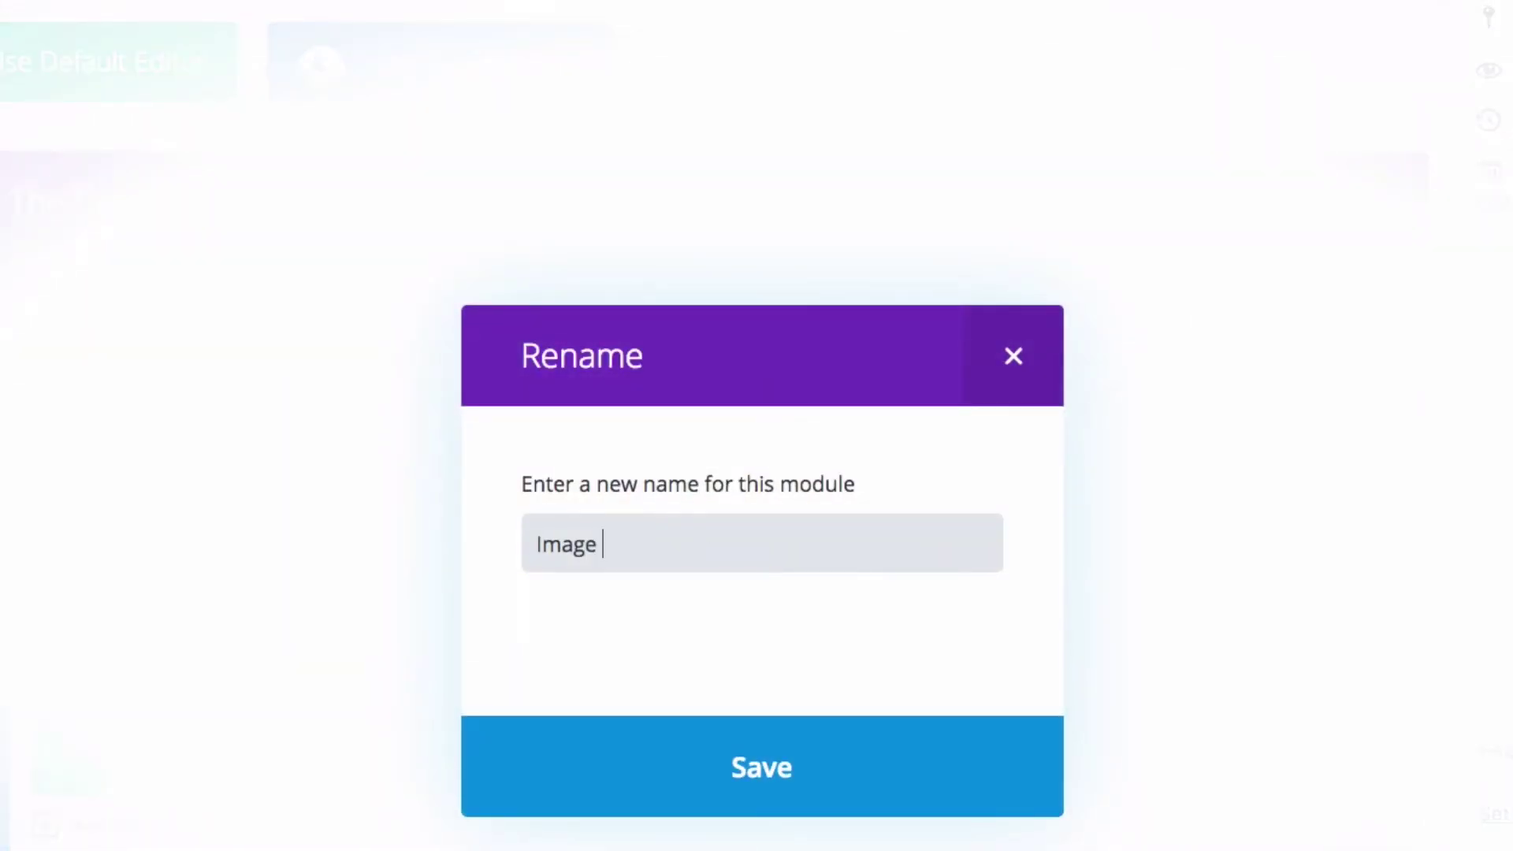
text(ig)
key(Return)
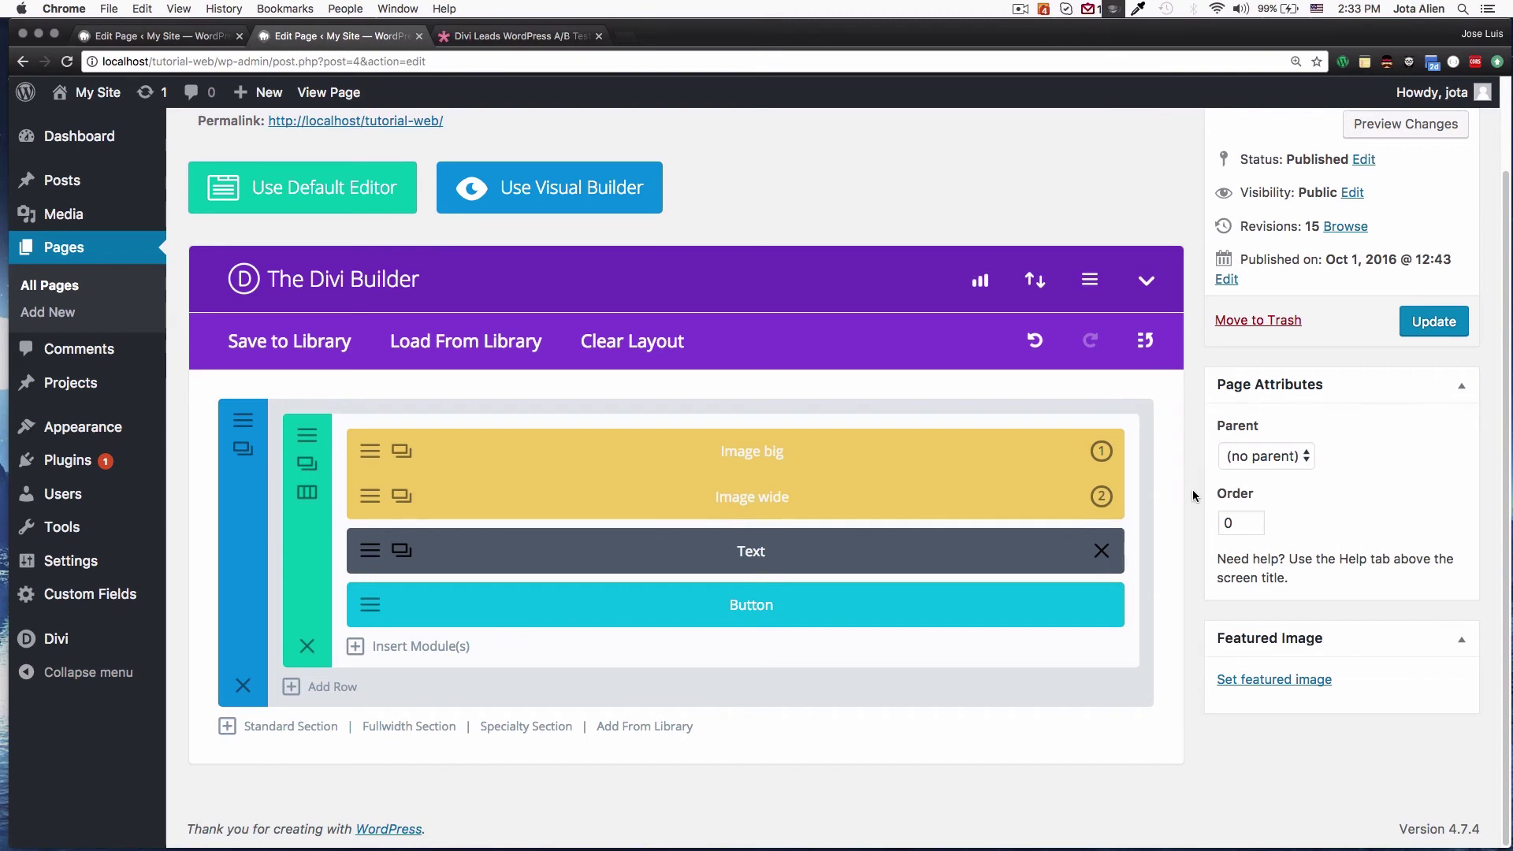
click(1438, 326)
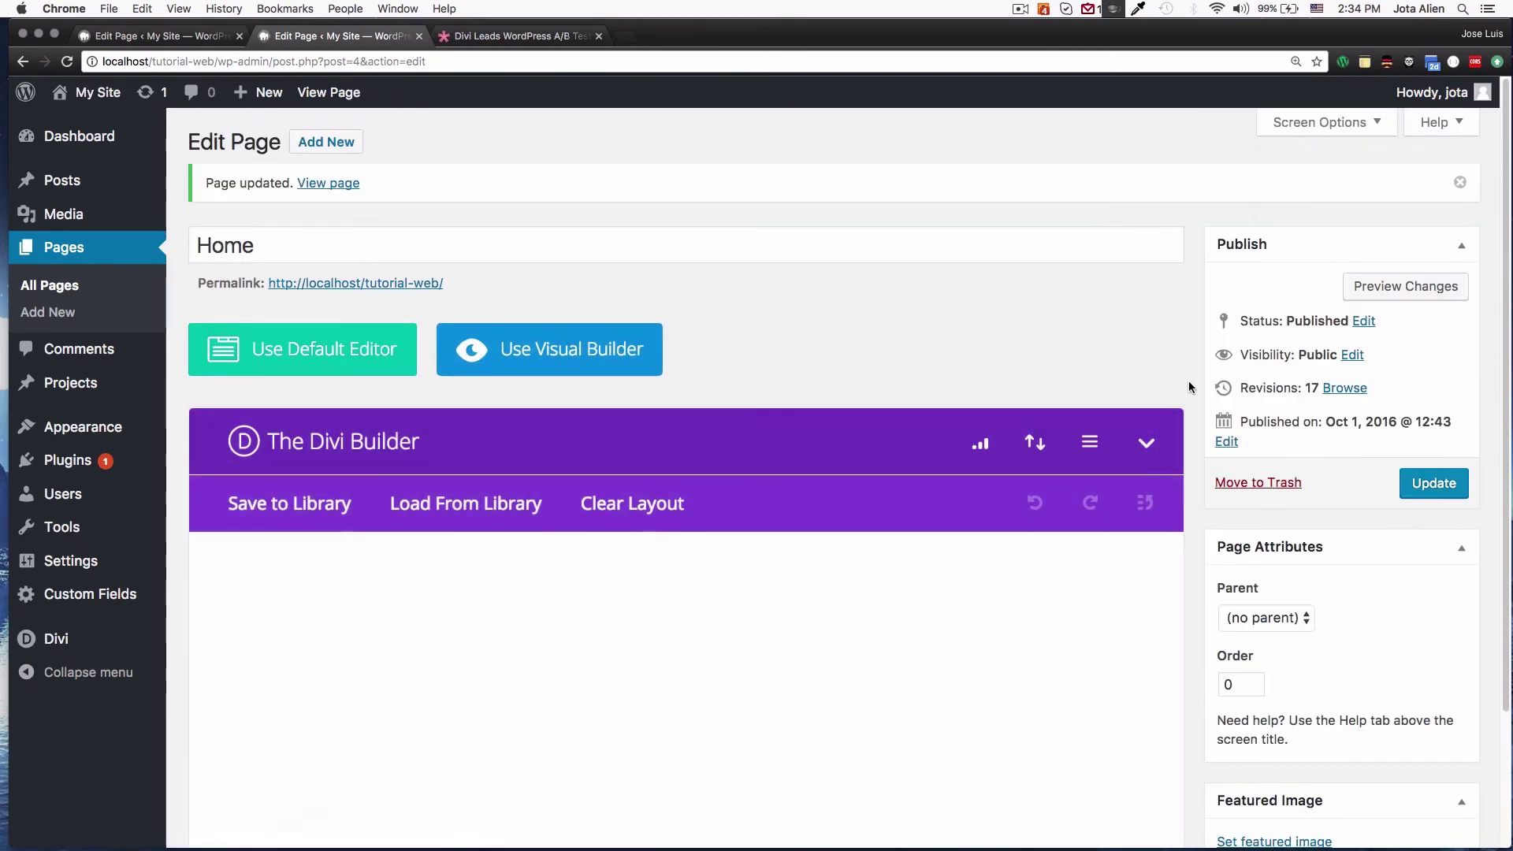
View the page's split testing statistics and close them again.
scroll(1195, 338, down, 3)
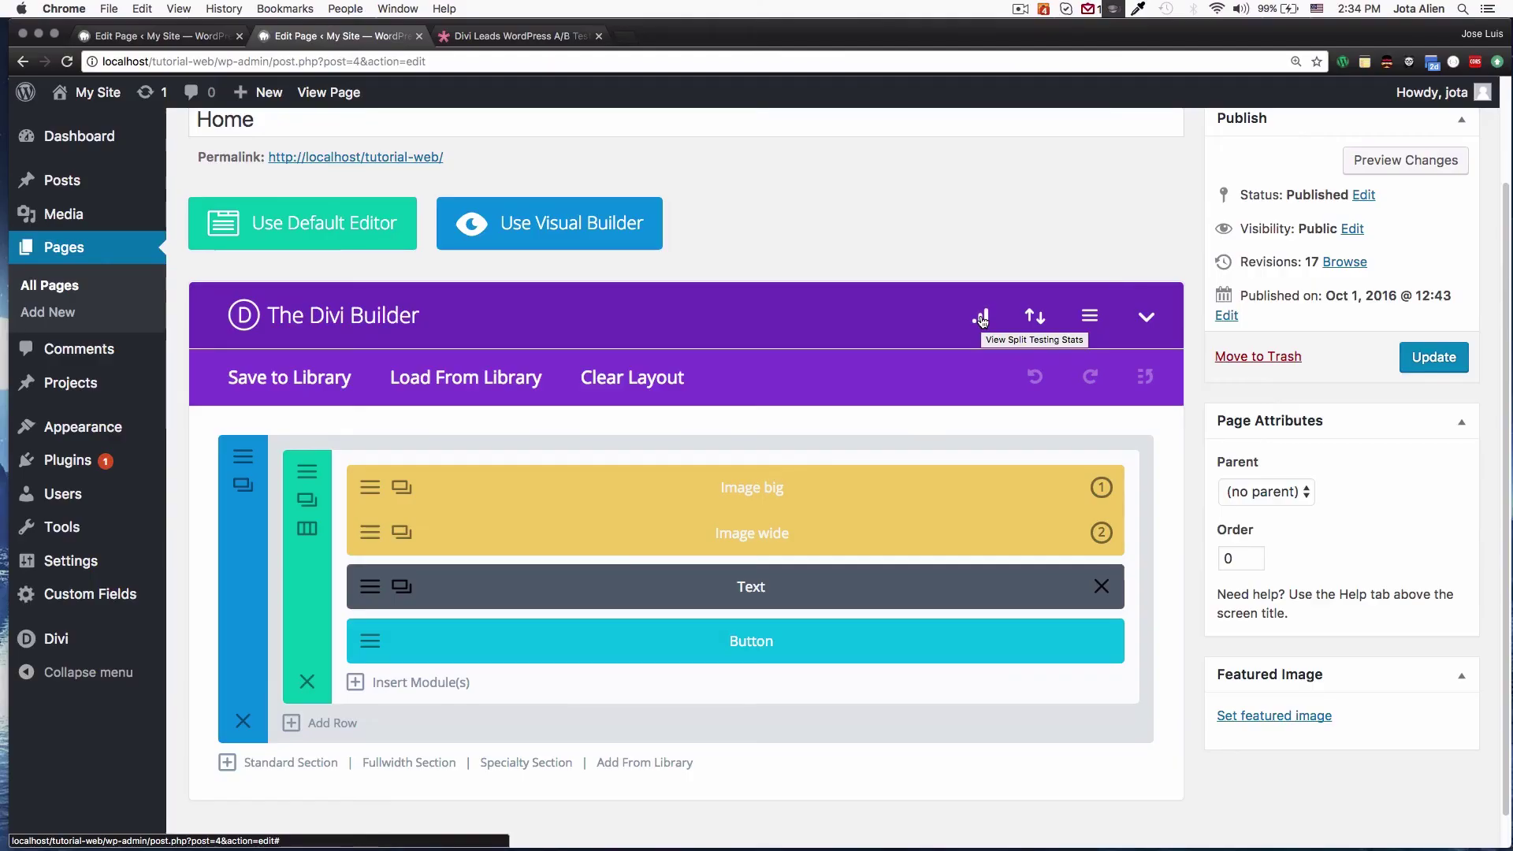
click(981, 319)
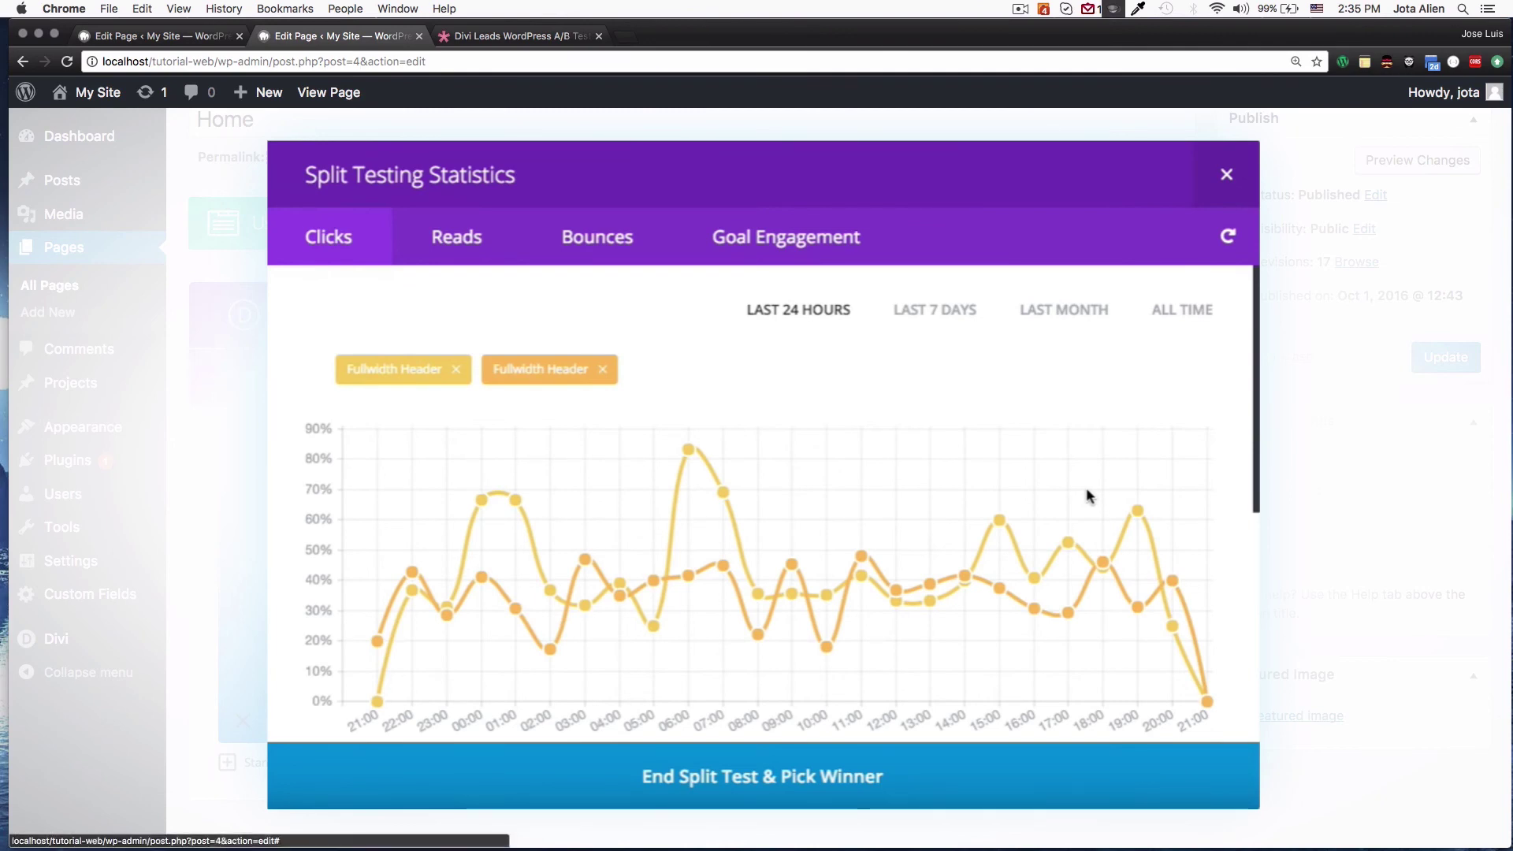
key(Escape)
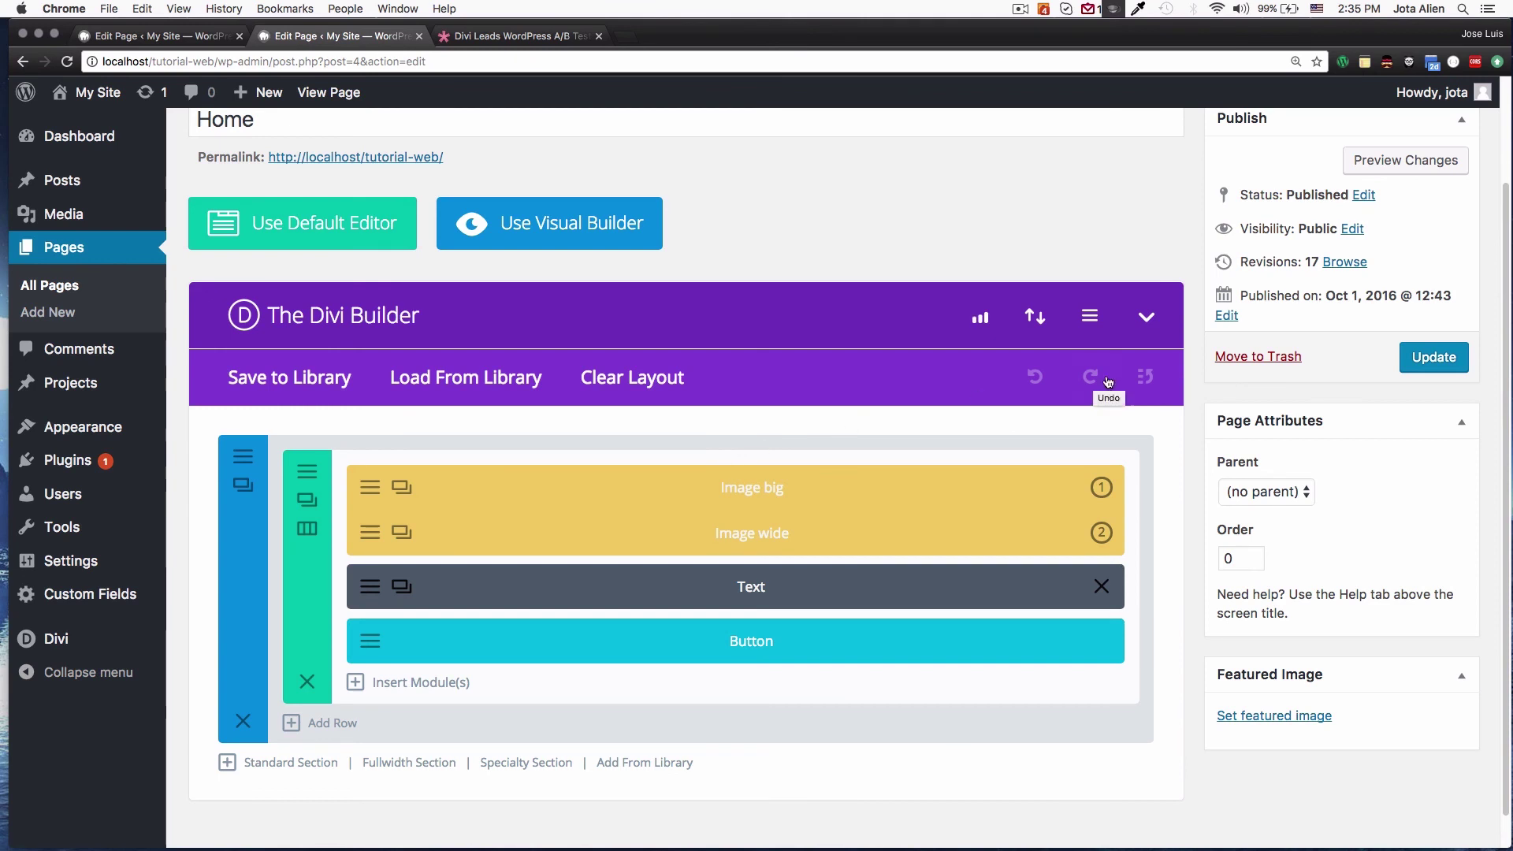
Disable split testing in the Divi Builder settings and save them.
scroll(1119, 390, down, 1)
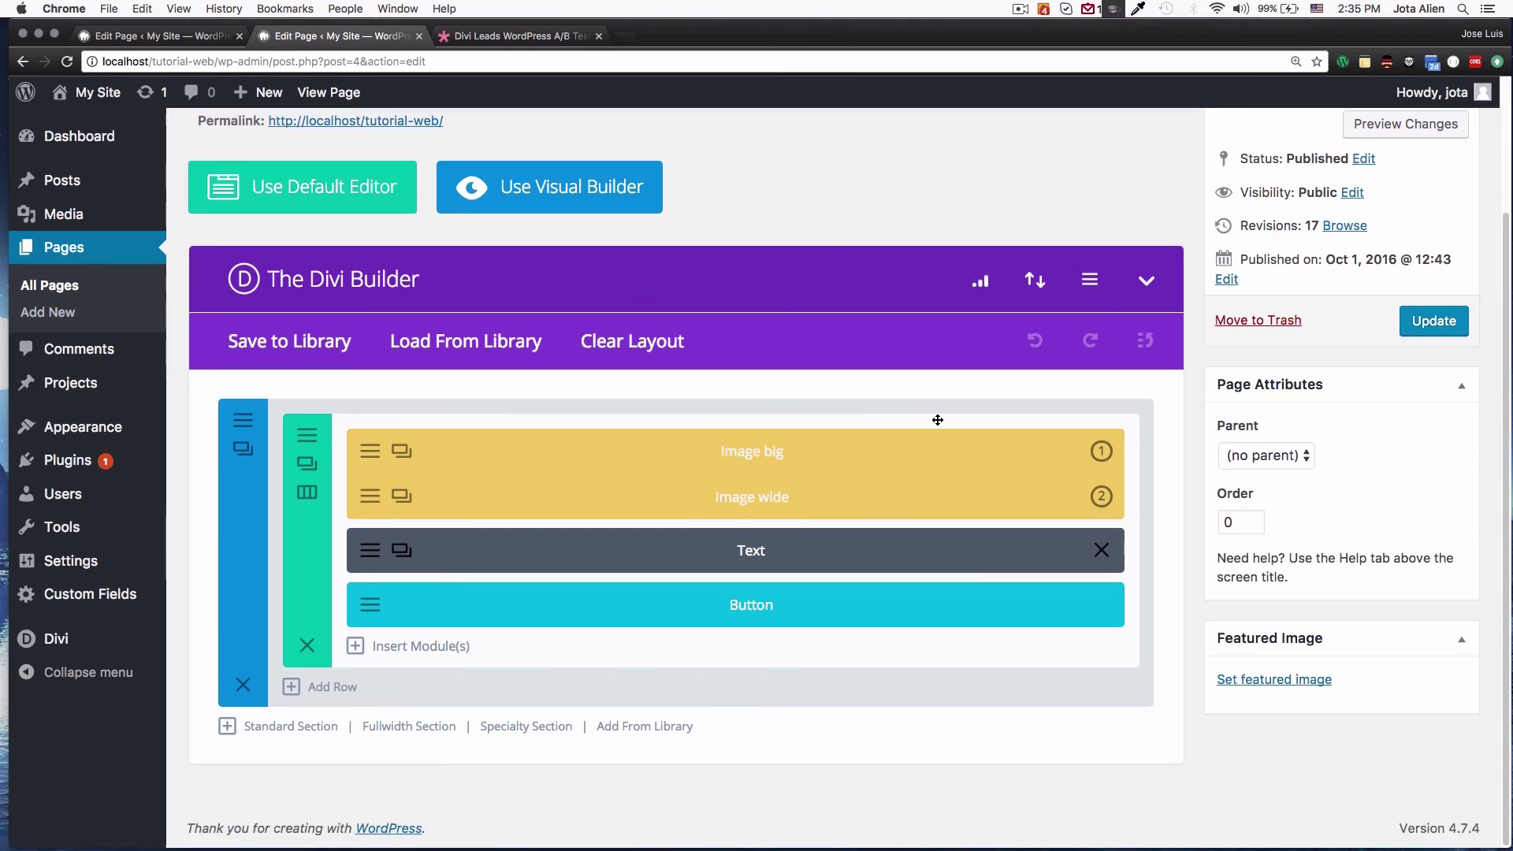
click(1096, 282)
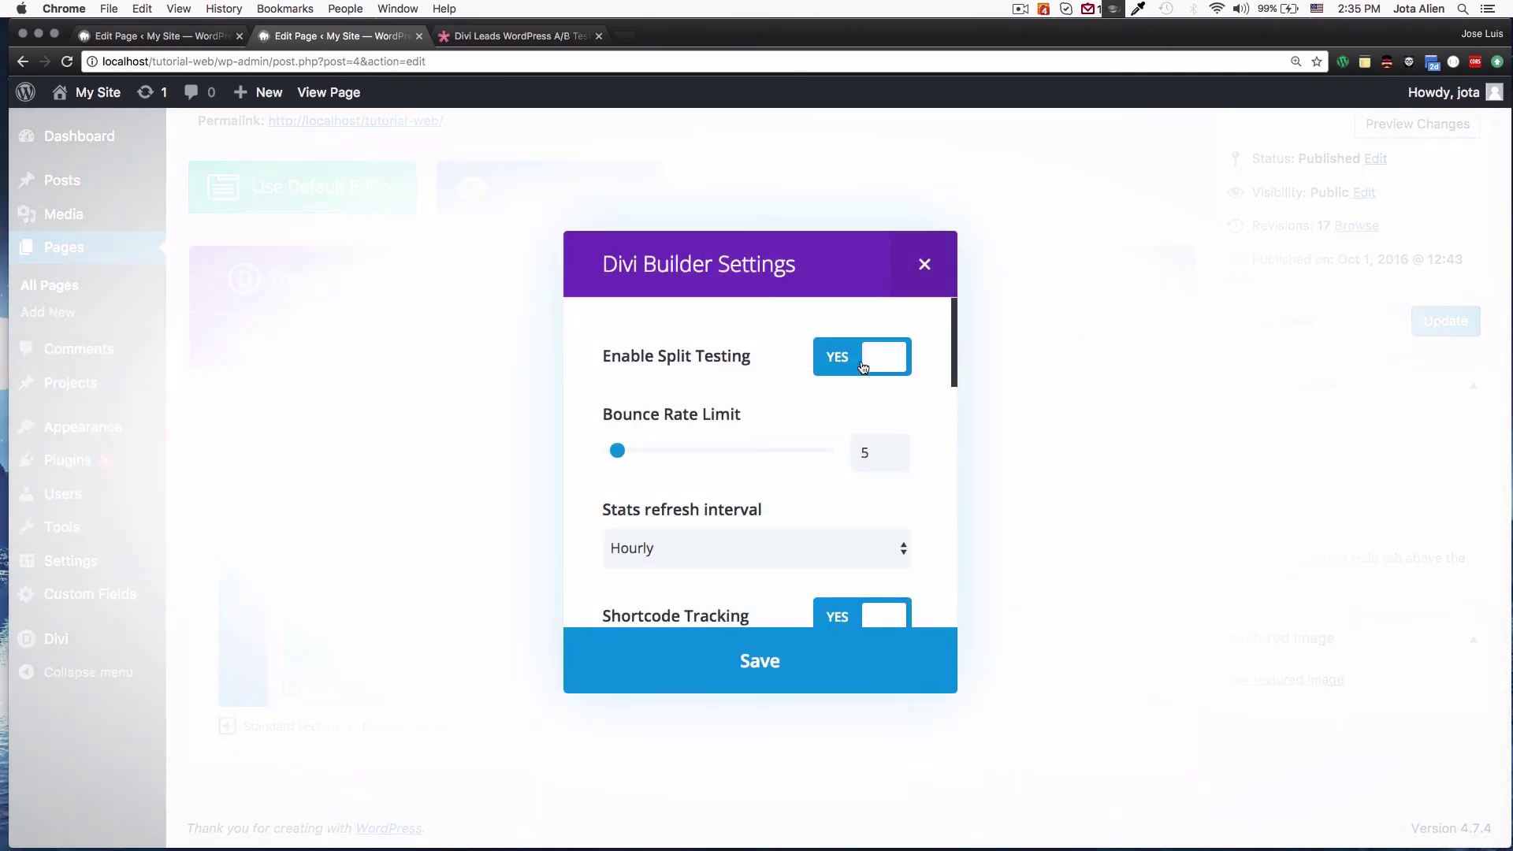
click(857, 359)
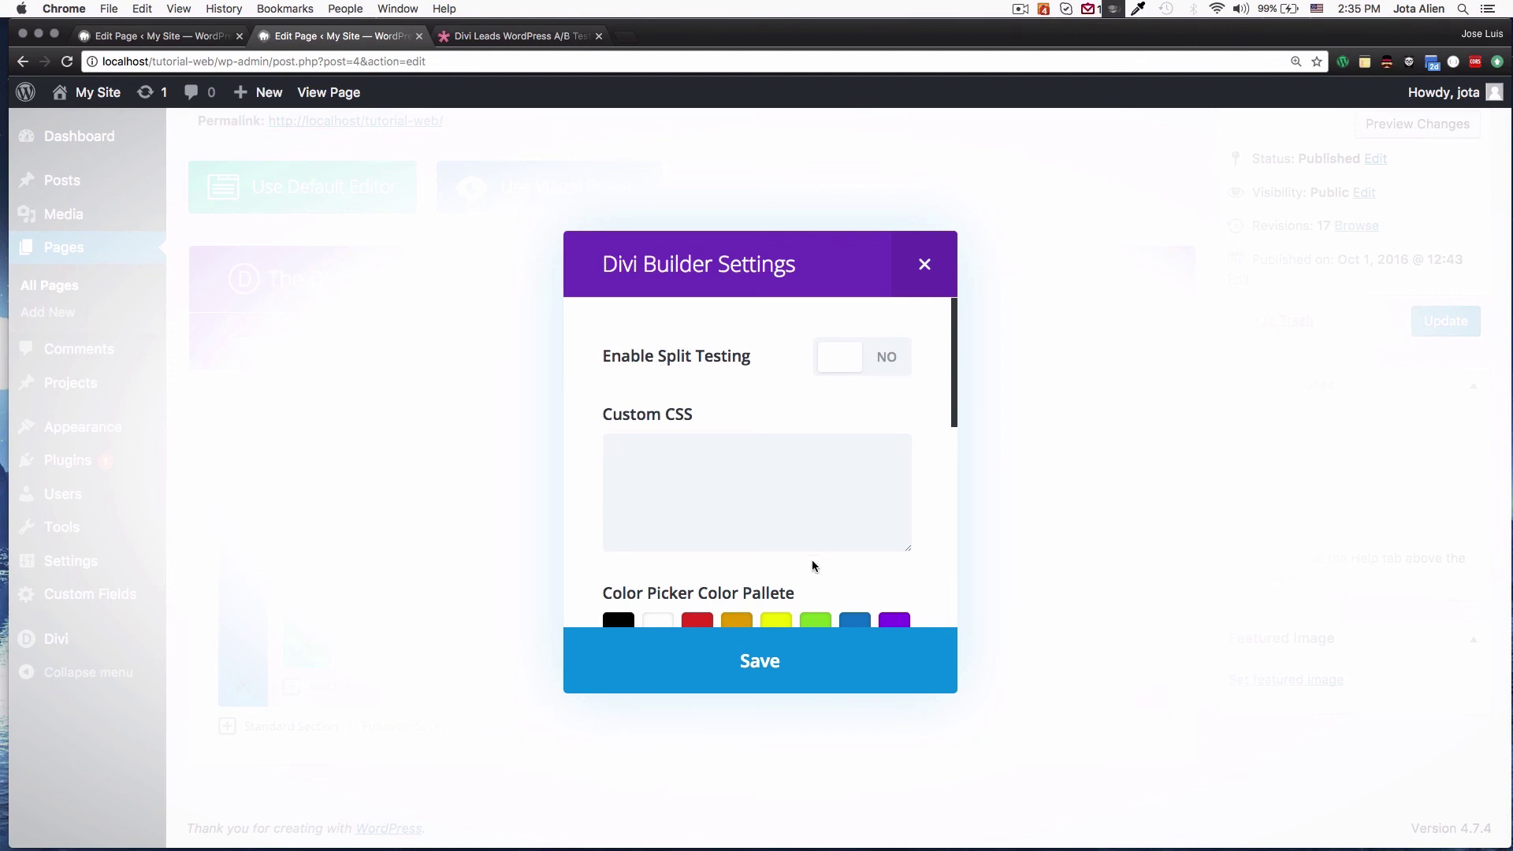
click(760, 664)
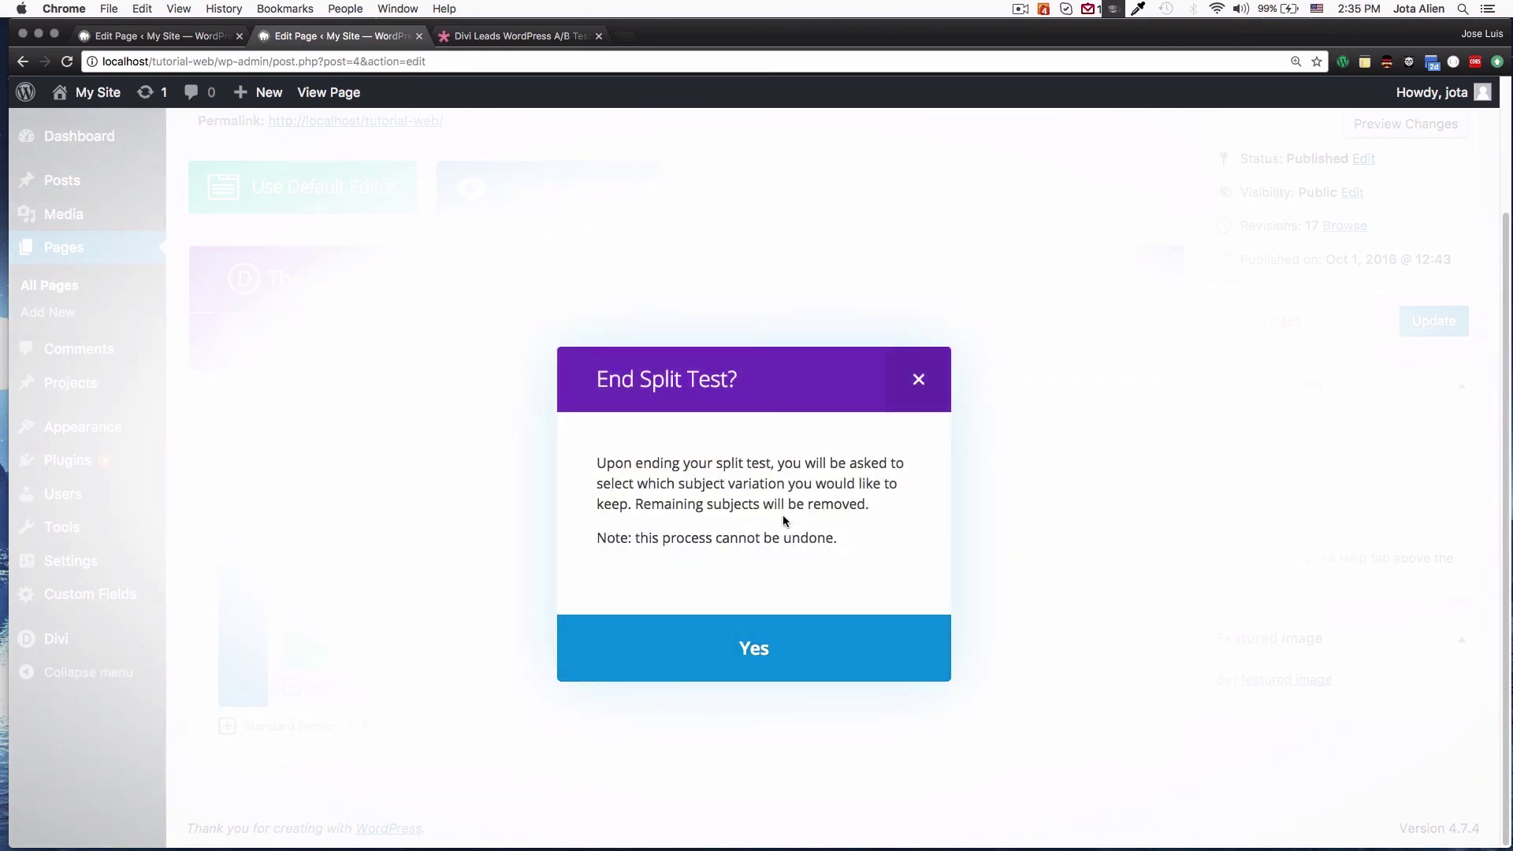
Confirm ending the split test with the Image wide variation as the one to keep, and update the page.
click(697, 638)
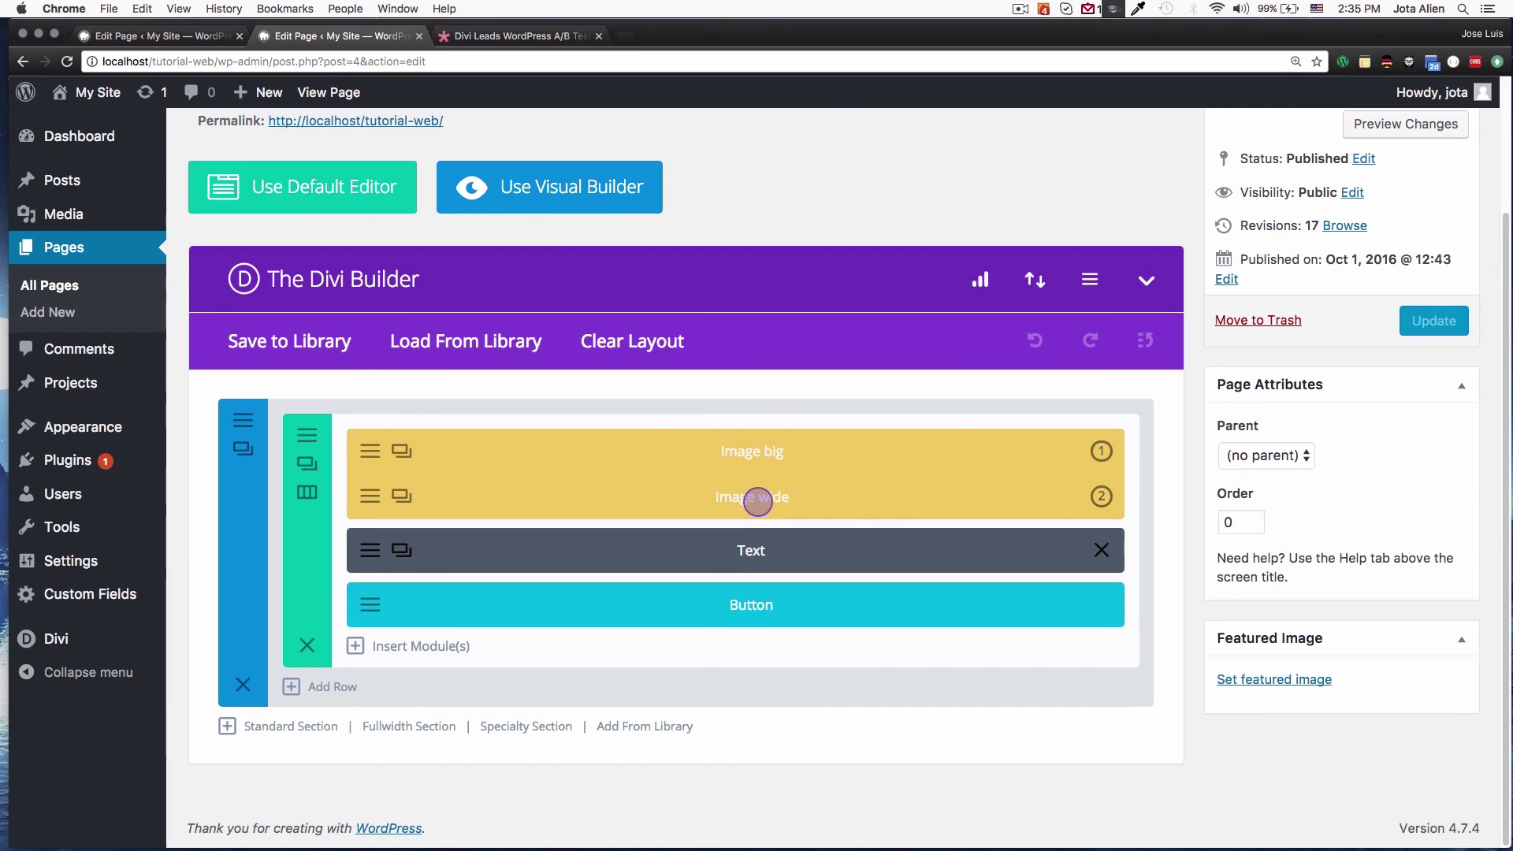
click(758, 502)
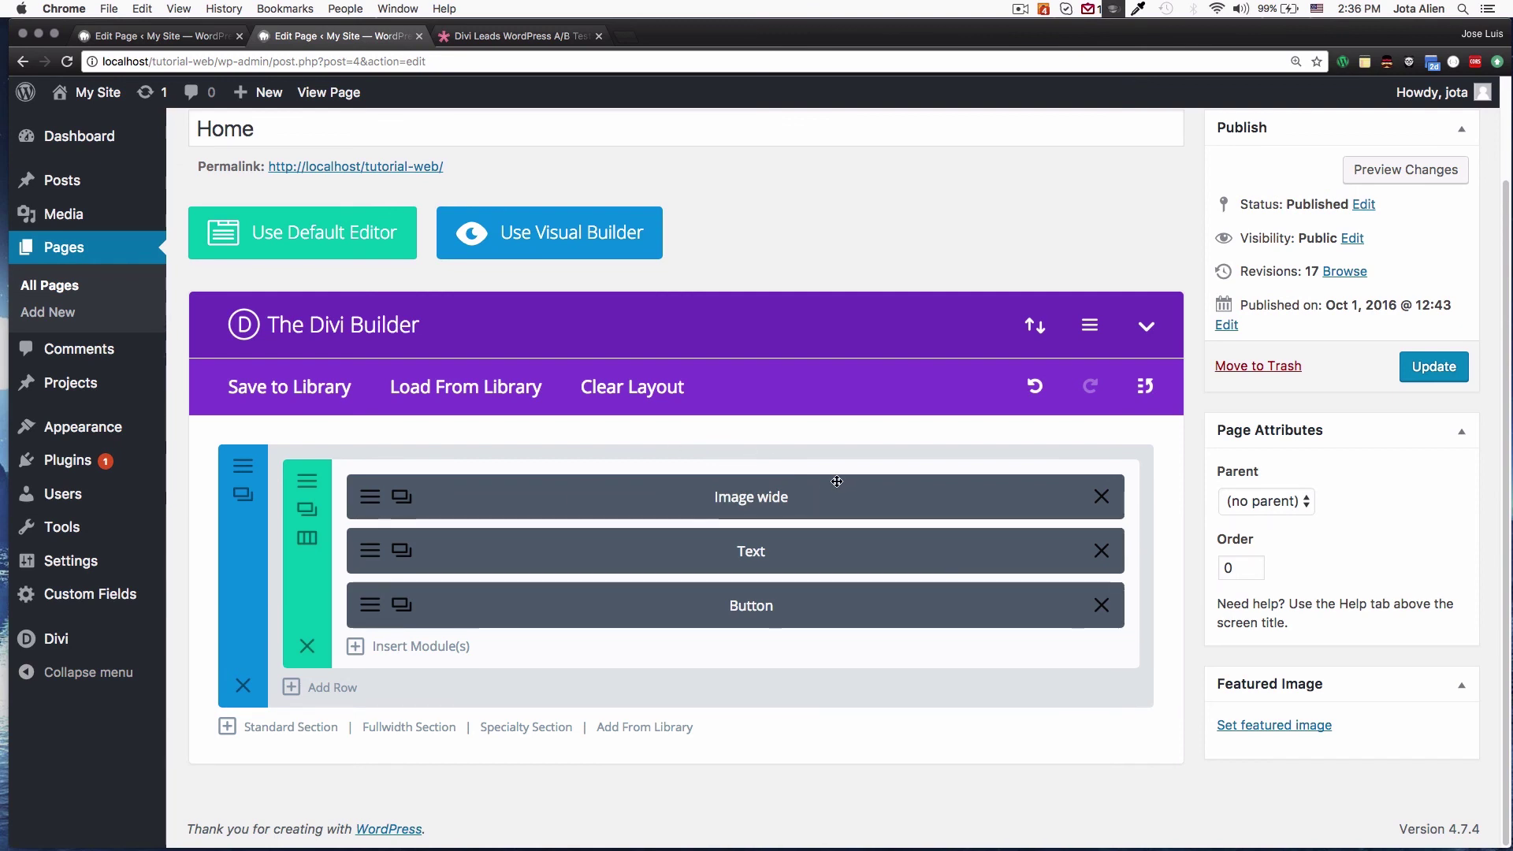
click(1423, 375)
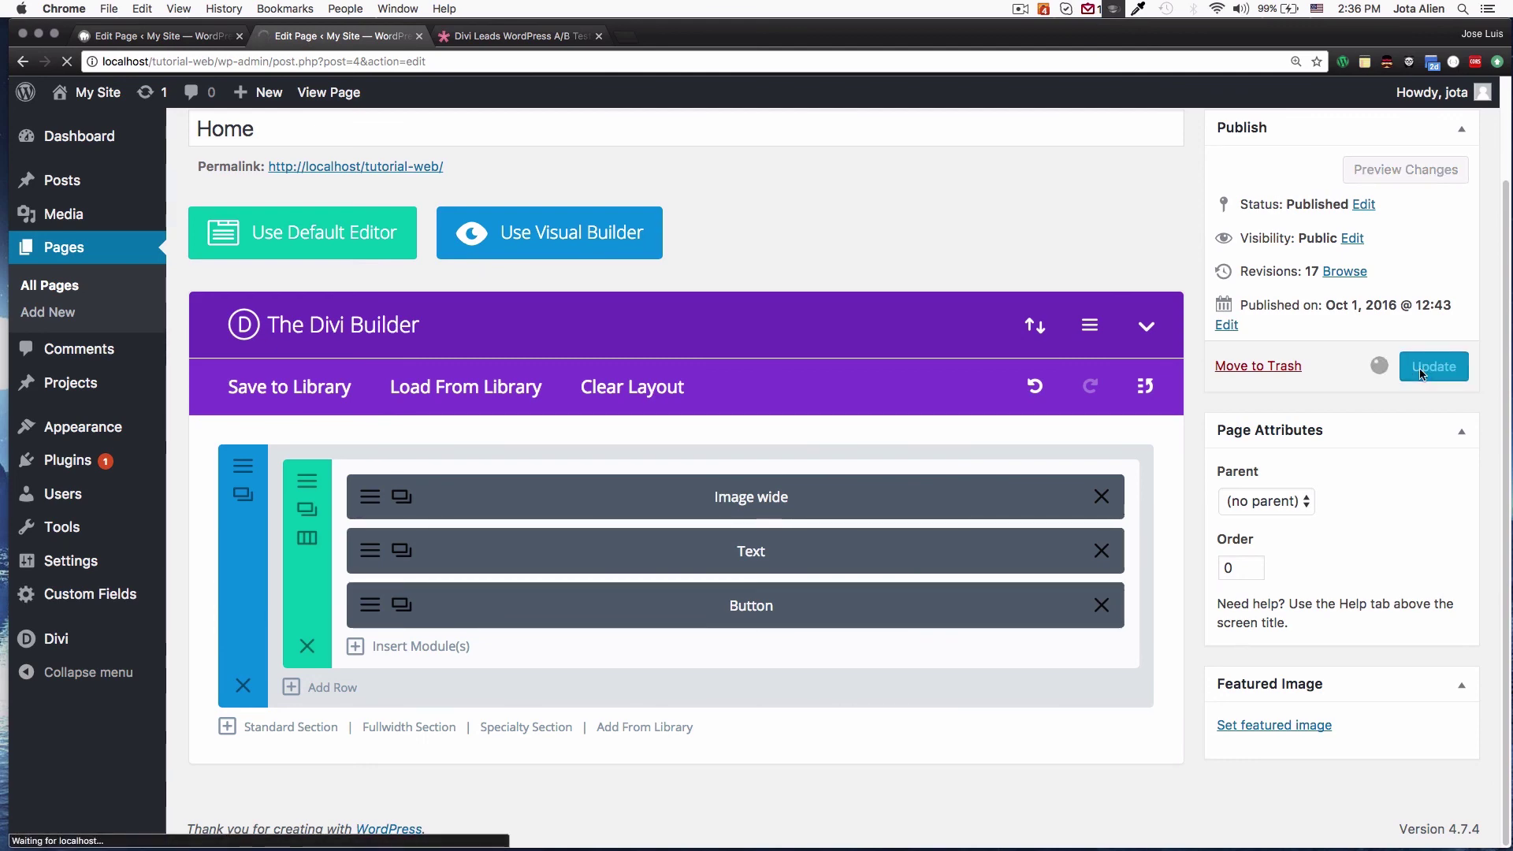